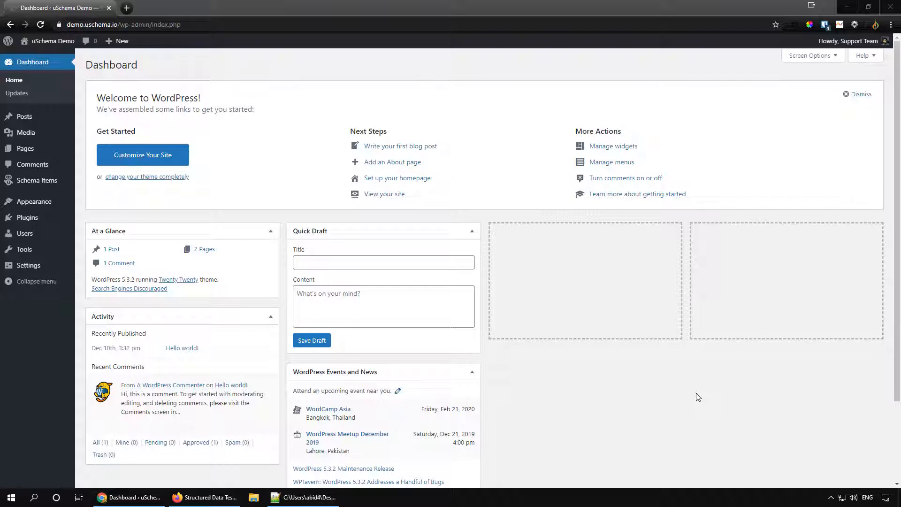
Switch to Notepad++ and copy the complete HowTo JSON-LD script from "howto sample script.txt"
left_click(303, 497)
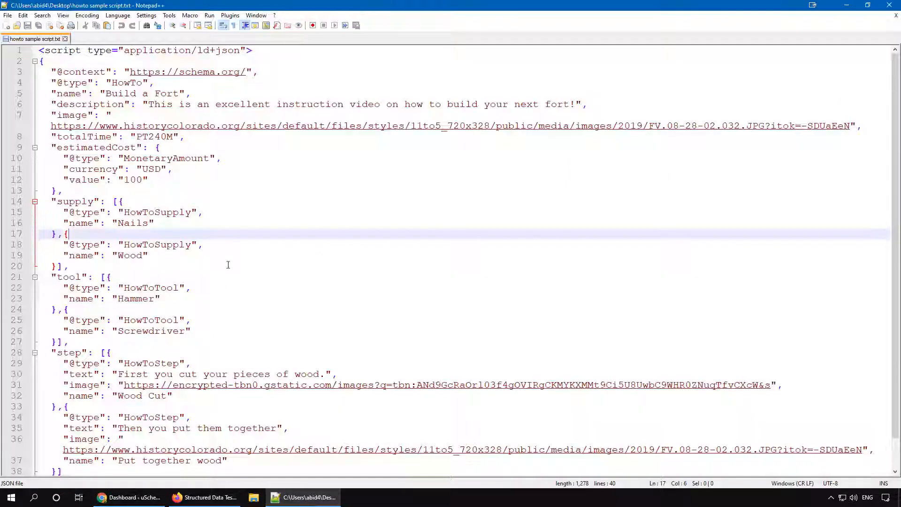
scroll(258, 230, "down", 1)
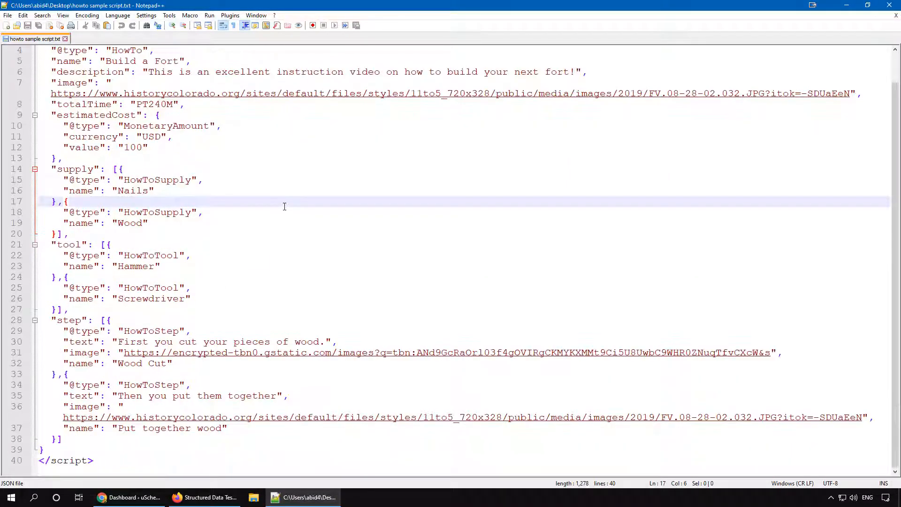
scroll(284, 206, "up", 1)
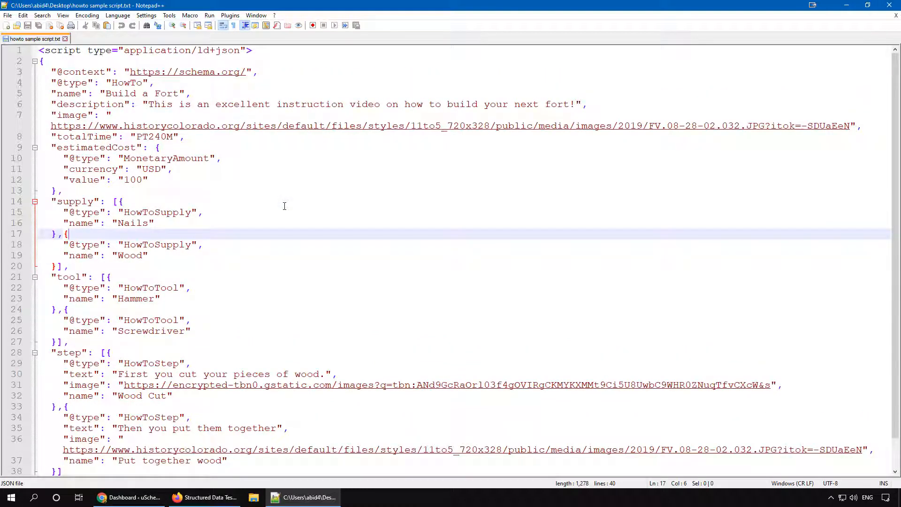
key("ctrl+a")
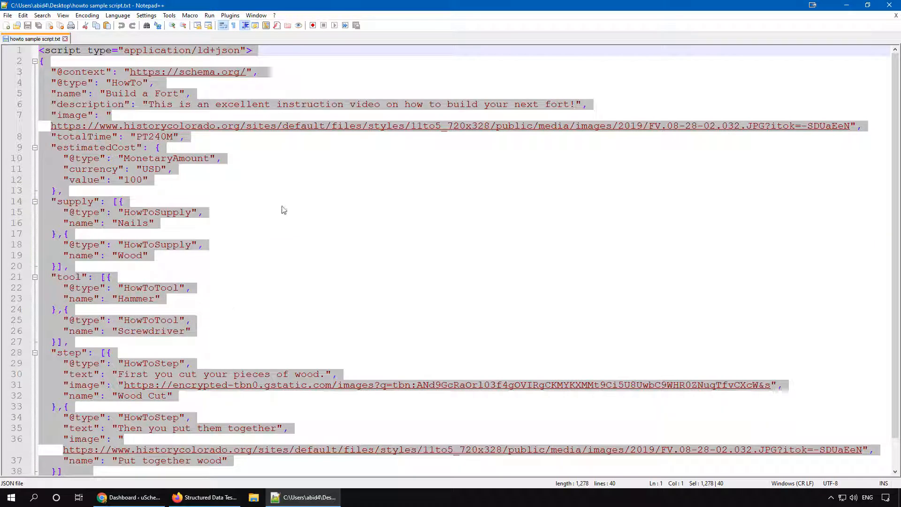
Switch to Firefox, test the copied HowTo script as a code snippet in the Structured Data Testing Tool, and review its detected properties
key("alt+Tab")
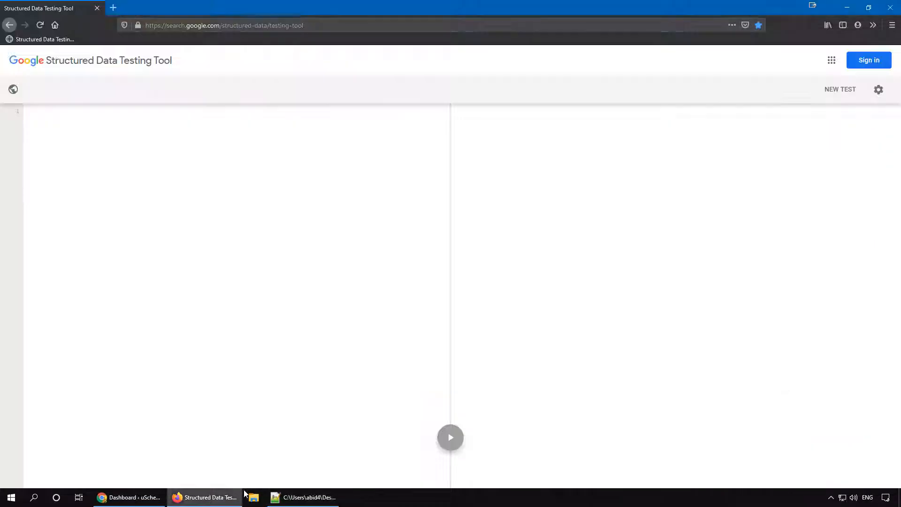
left_click(852, 89)
left_click(480, 171)
key("ctrl+v")
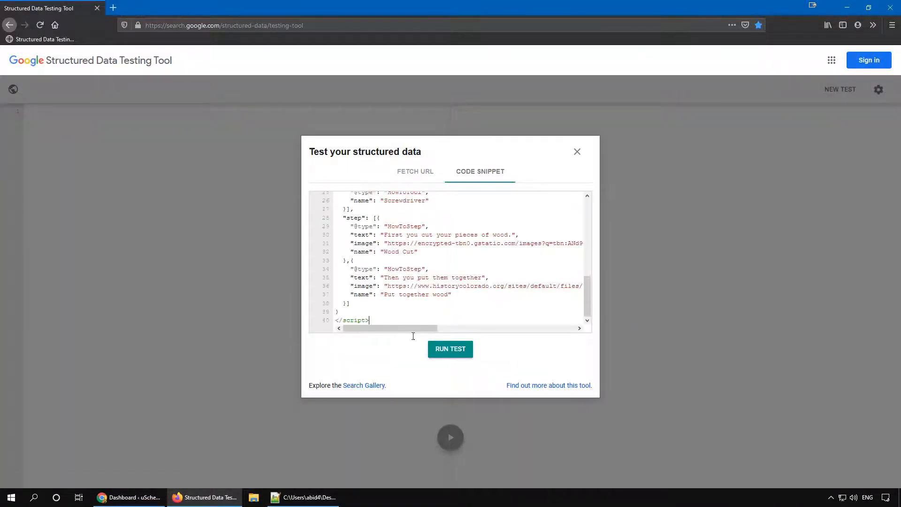
left_click(458, 351)
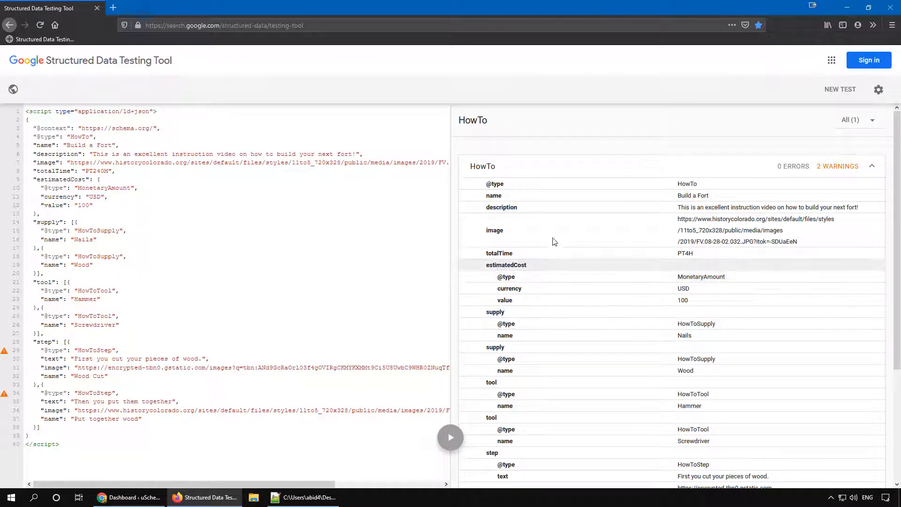
scroll(553, 240, "down", 3)
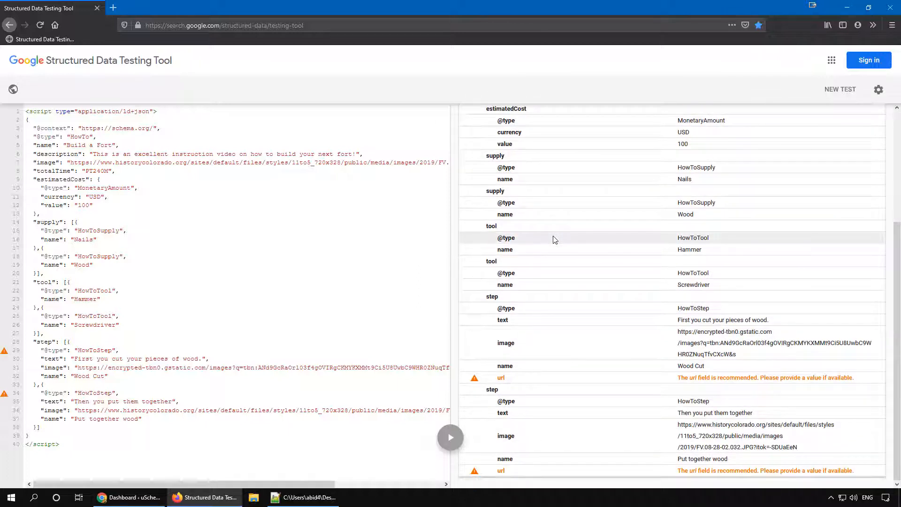
scroll(555, 246, "up", 3)
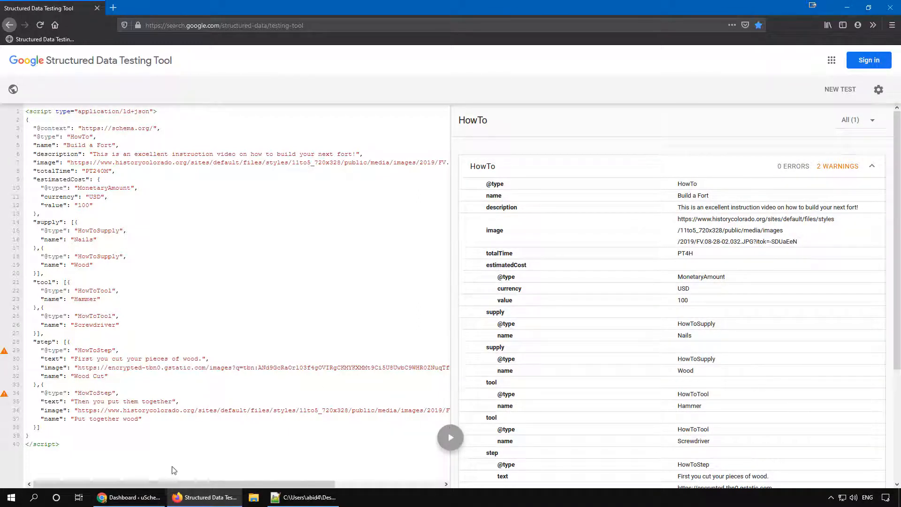
Switch to Chrome and open the new schema item form, the uSchema settings and the Pages list in separate browser tabs
left_click(129, 497)
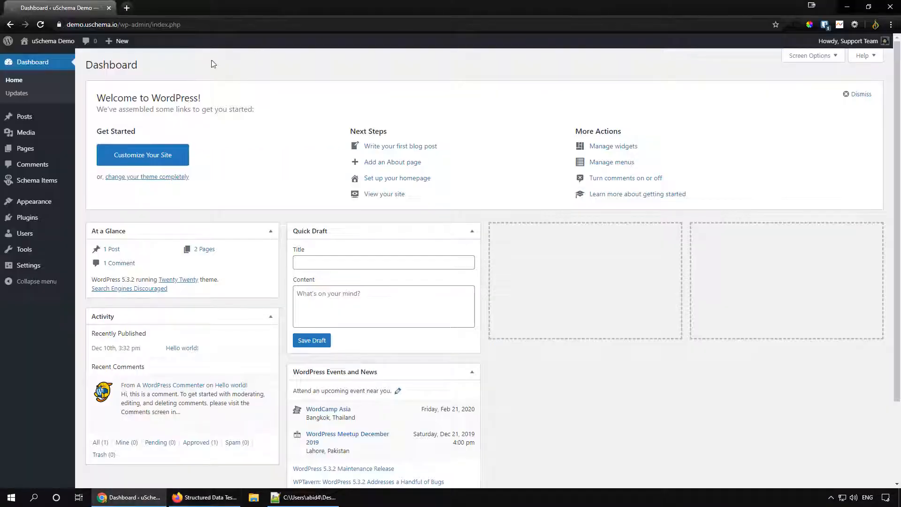
mouse_move(26, 184)
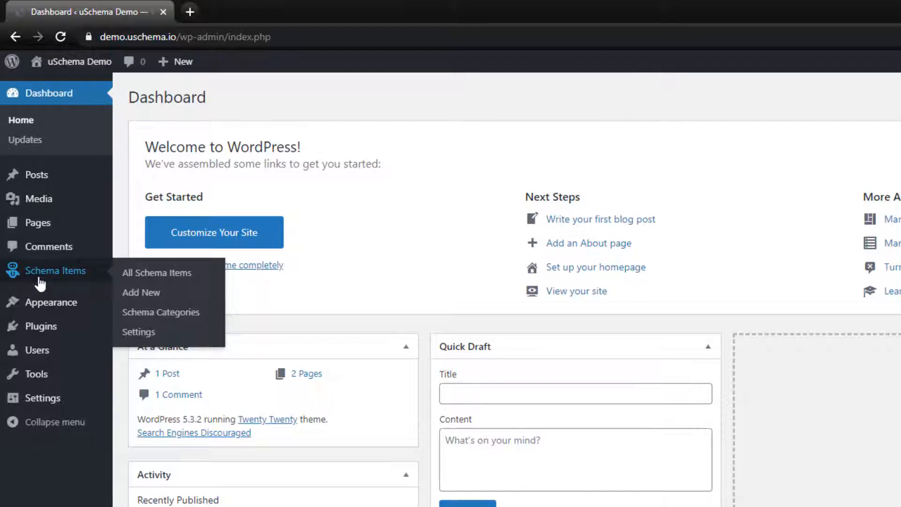
middle_click(148, 300)
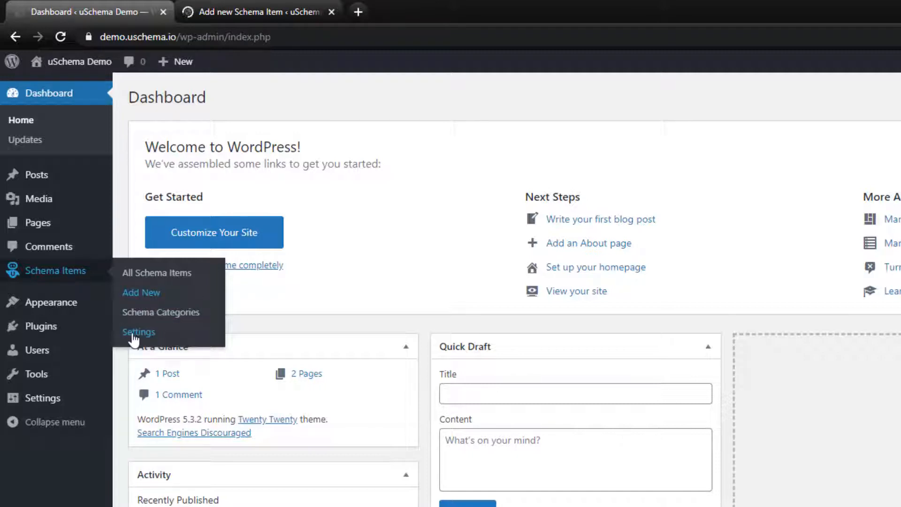
middle_click(154, 336)
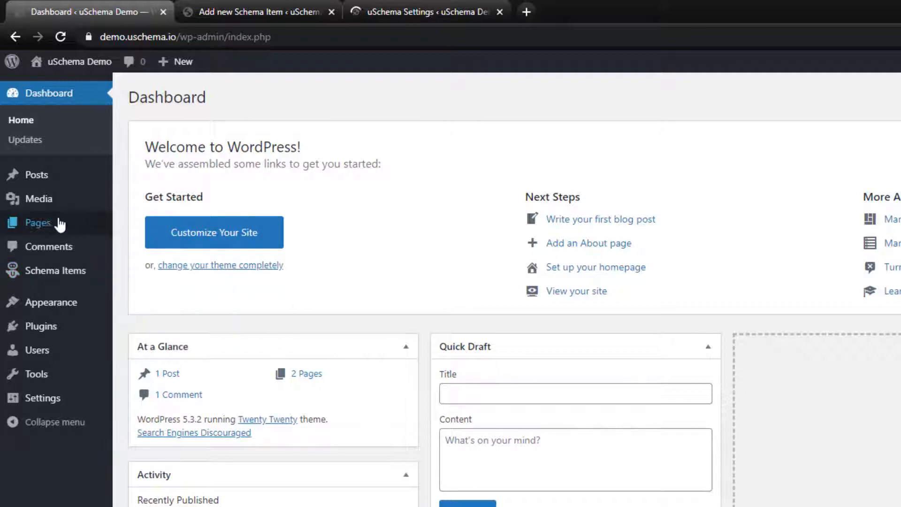
mouse_move(56, 225)
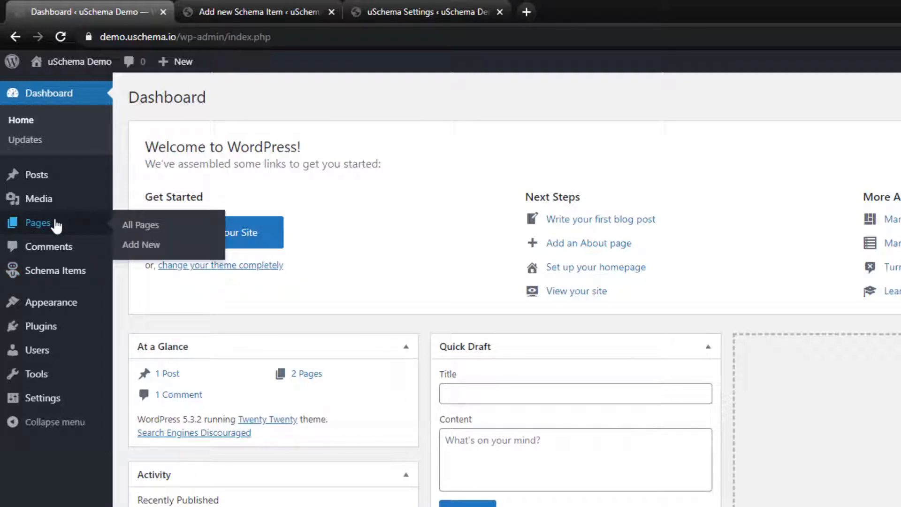
middle_click(57, 226)
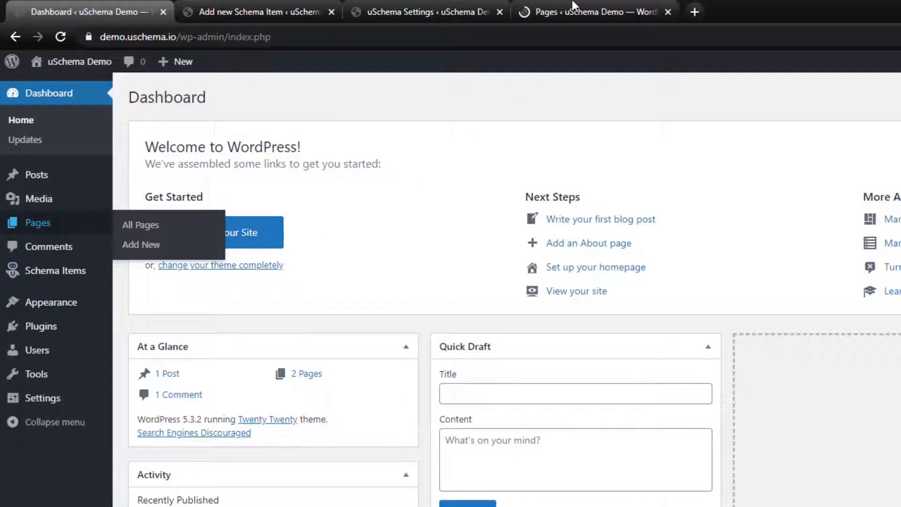
Create a new page titled "Our Test Page" and publish it
left_click(573, 4)
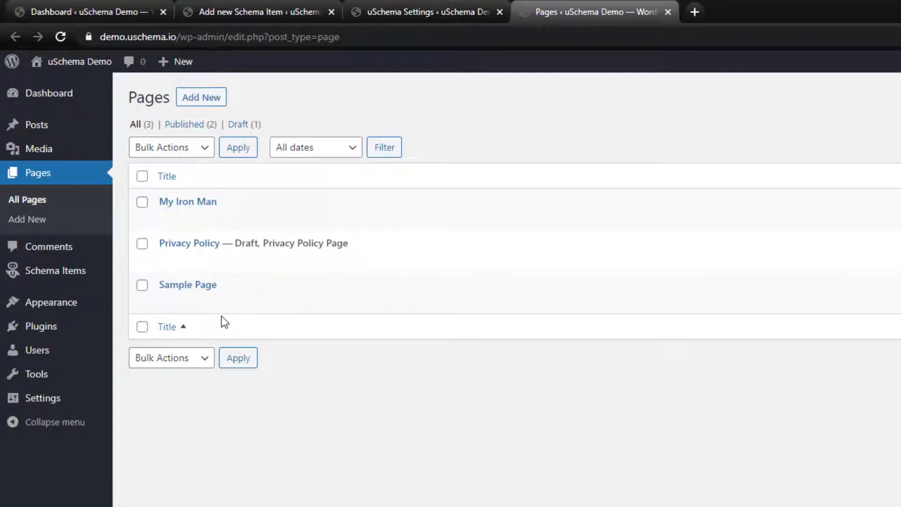
left_click(204, 98)
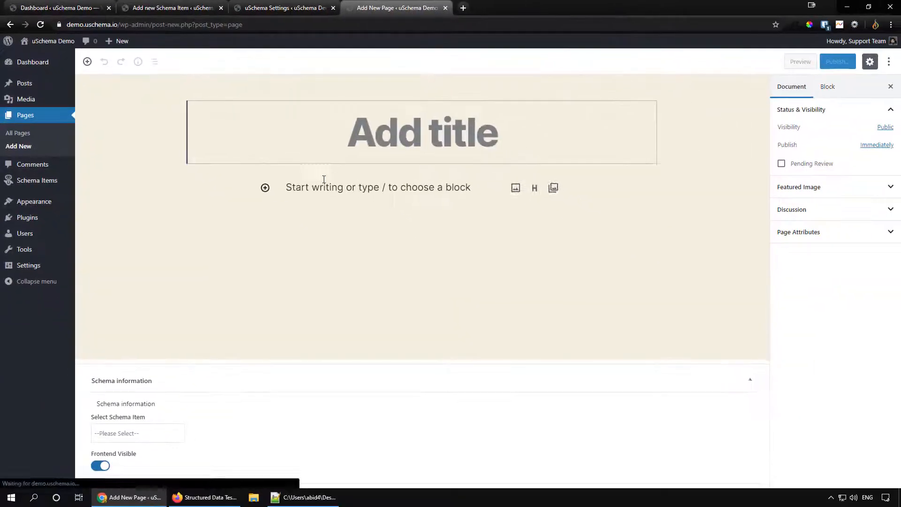
type("Our")
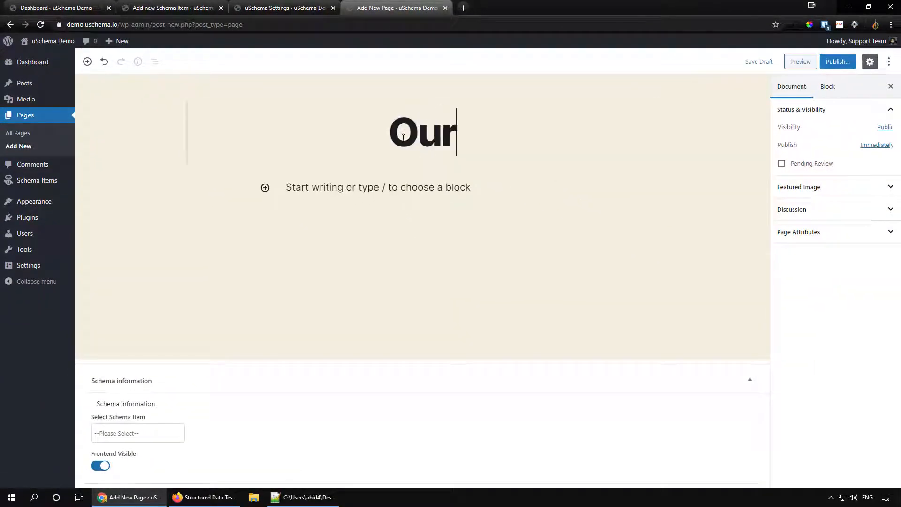
type(" Test Page")
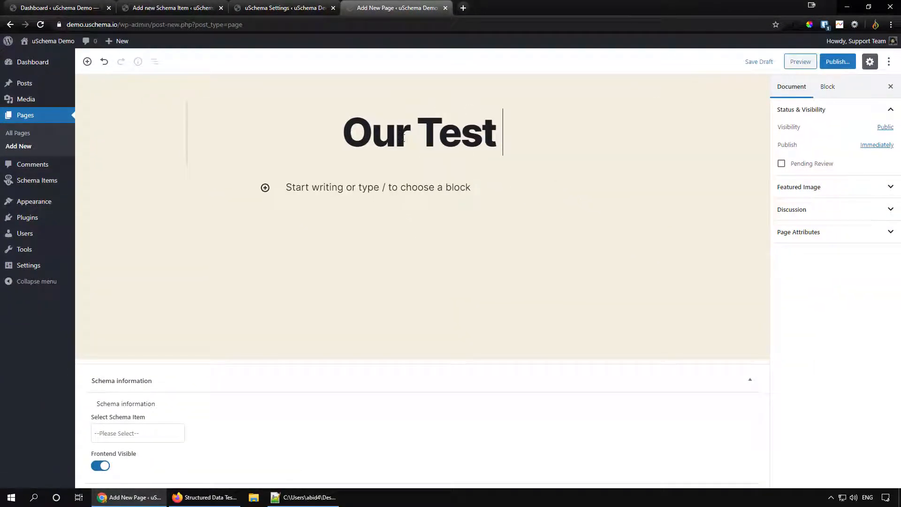
left_click(841, 61)
left_click(843, 61)
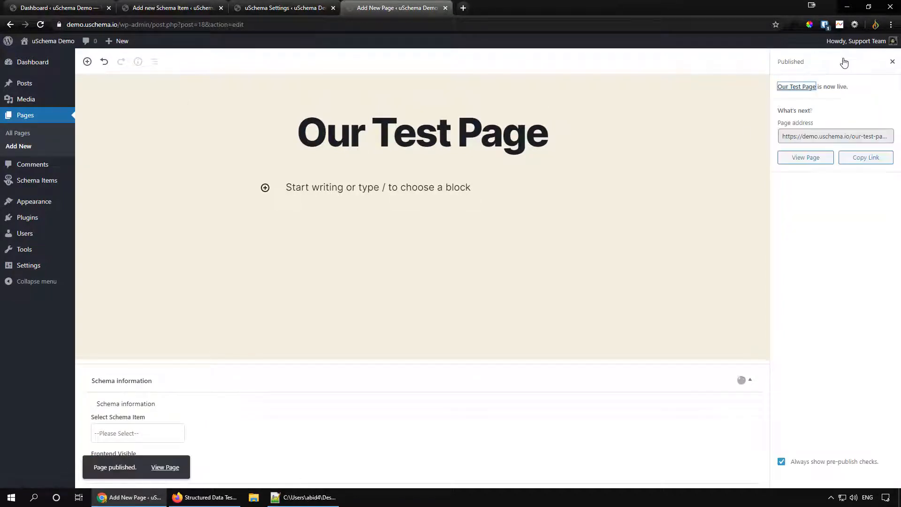
View the published page, check its structured data with Schema Tester, and return to the new schema item form
left_click(807, 161)
left_click(477, 9)
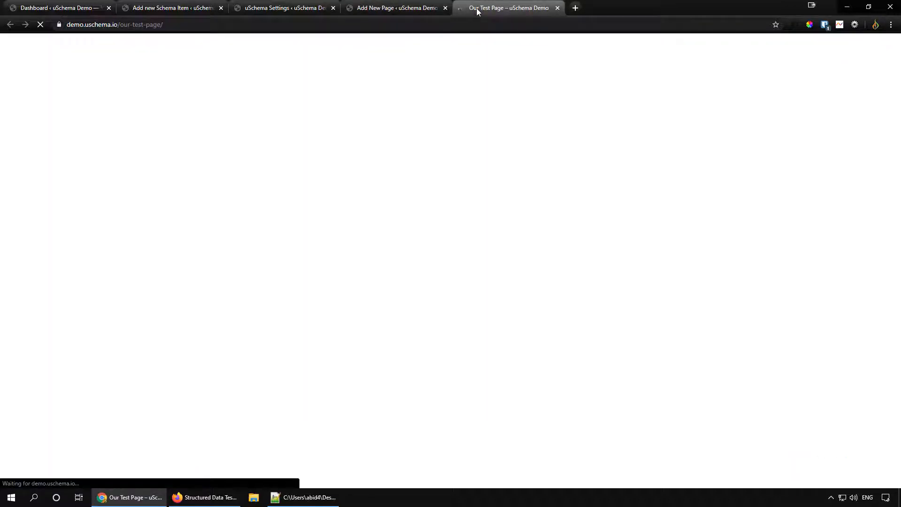
left_click(247, 41)
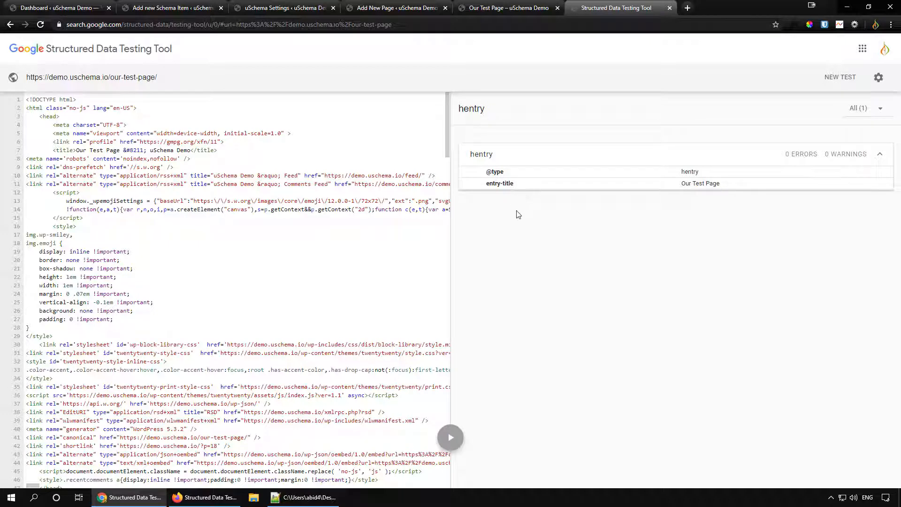
left_click(491, 9)
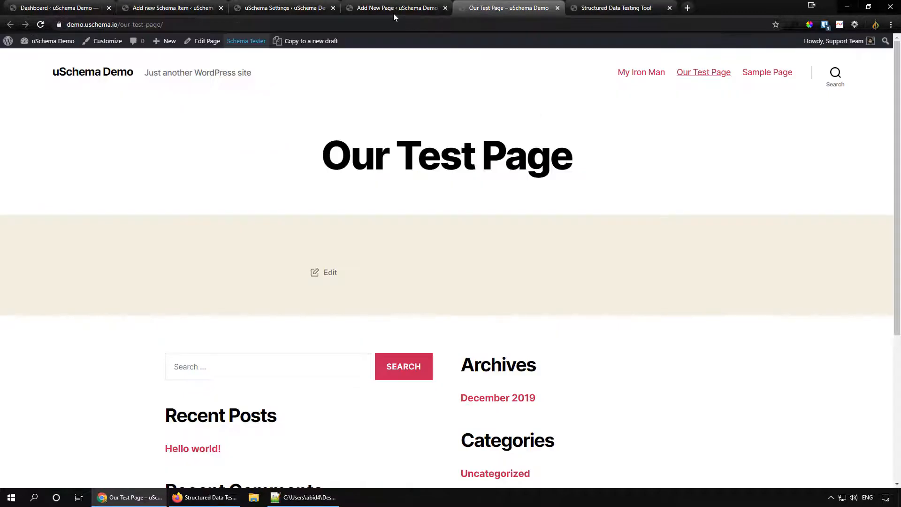
left_click(190, 8)
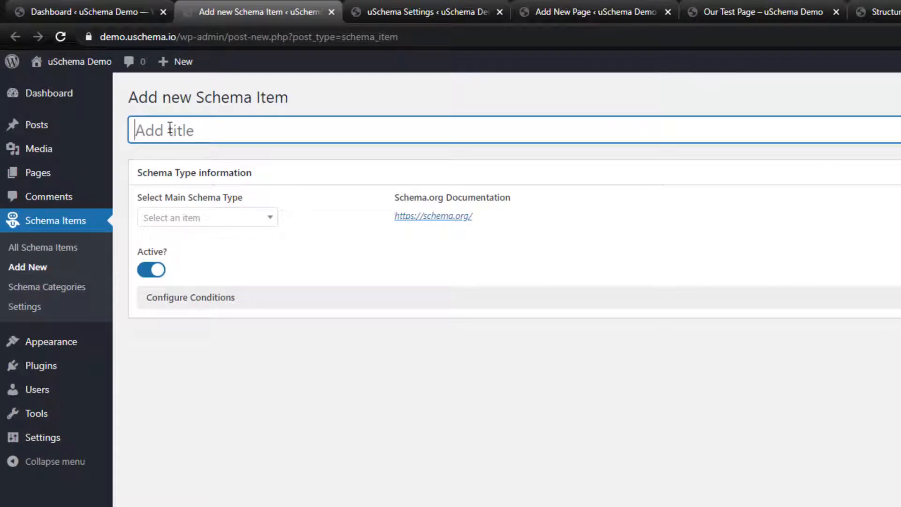
type("How")
key("ctrl+a")
key("BackSpace")
Title the new schema item "Sample of Existing Schema"
type("SAmple")
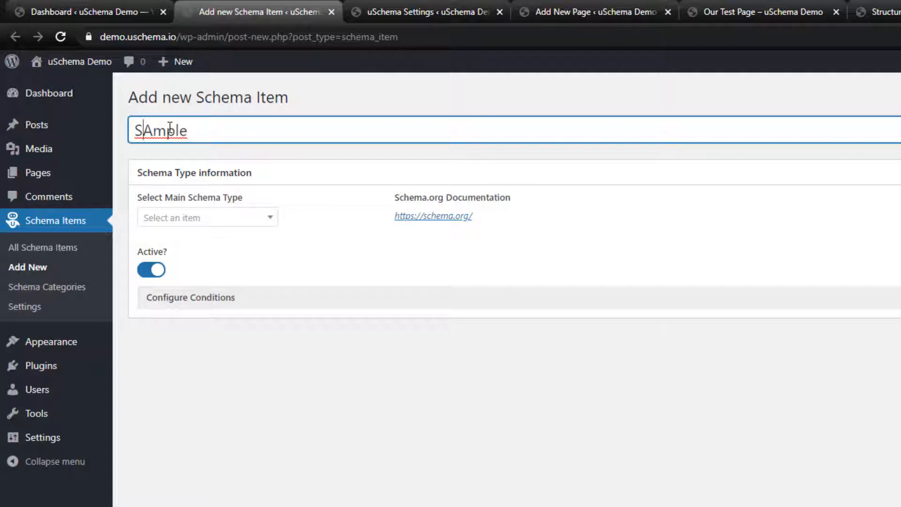
key("Delete")
type("a")
key("End")
type("of Existing Schema")
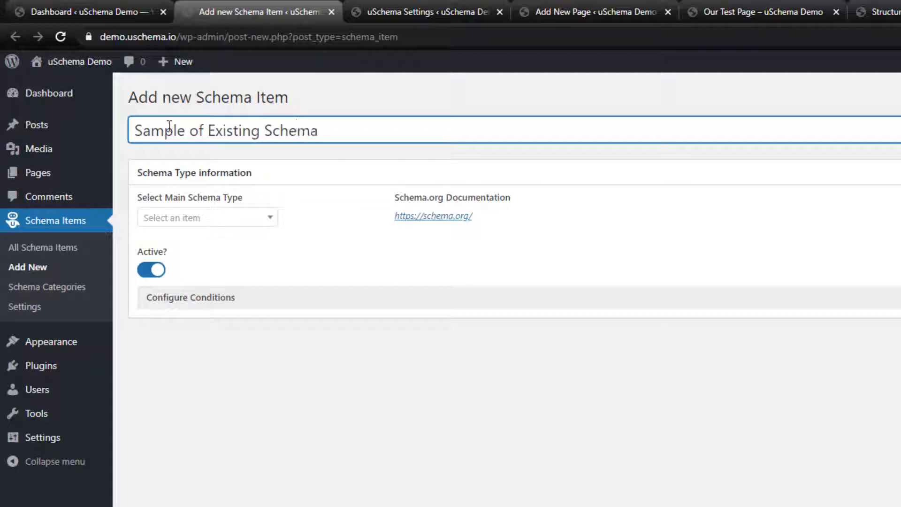
left_click_drag(346, 139, 167, 135)
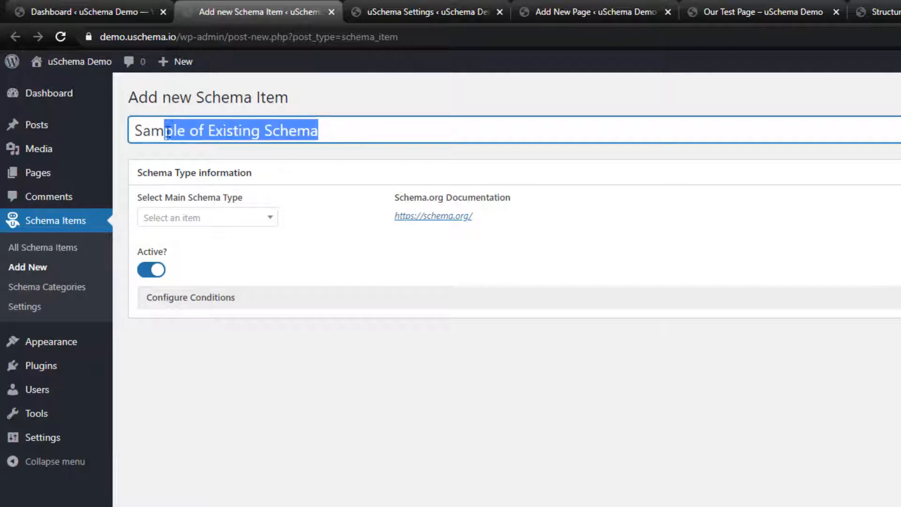
Set the main schema type to HowTo, matching the type in the tested script, and publish the schema item
left_click(236, 227)
type("HowTo")
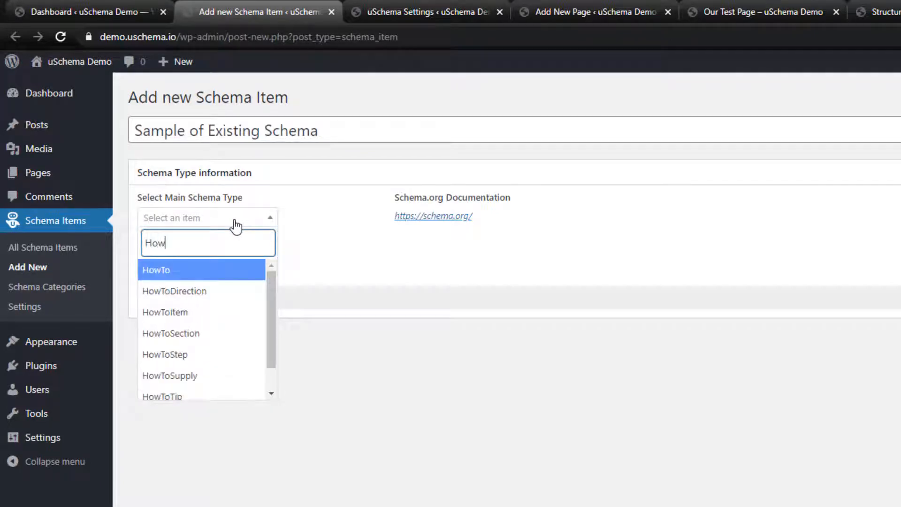
left_click(160, 278)
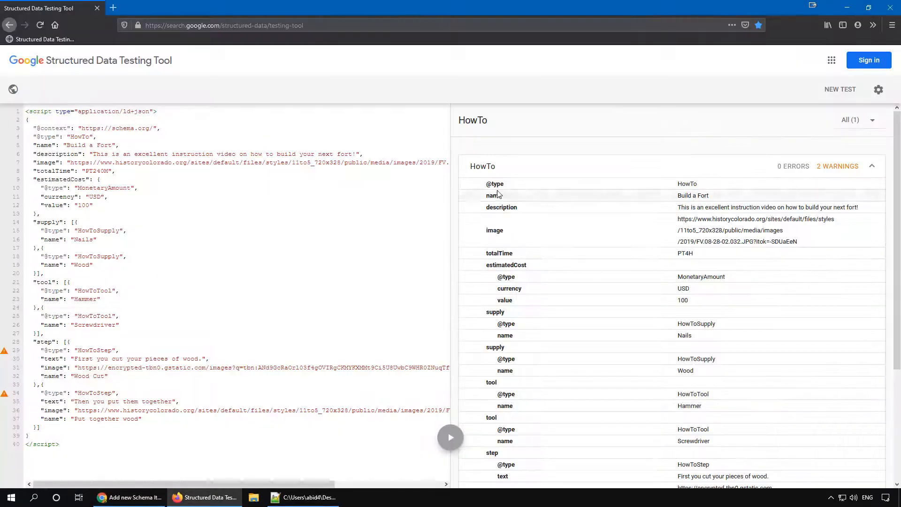
left_click_drag(490, 123, 456, 123)
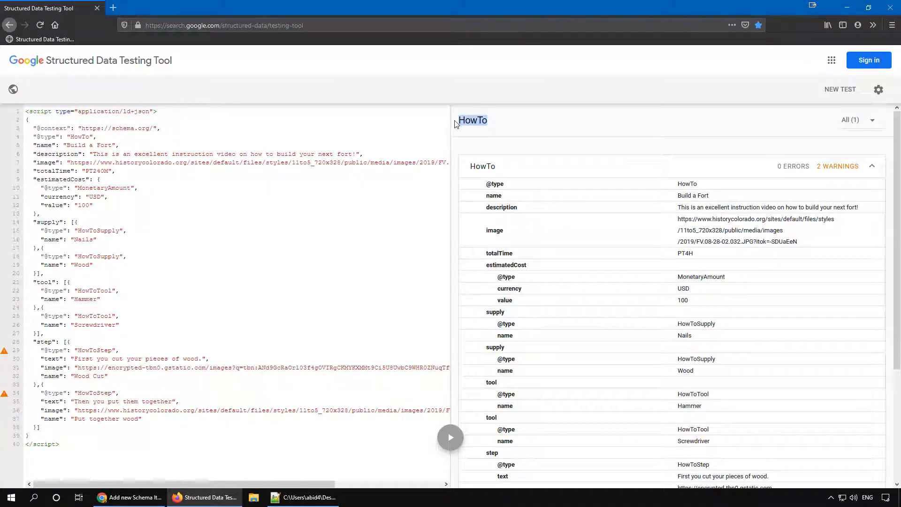
left_click(149, 497)
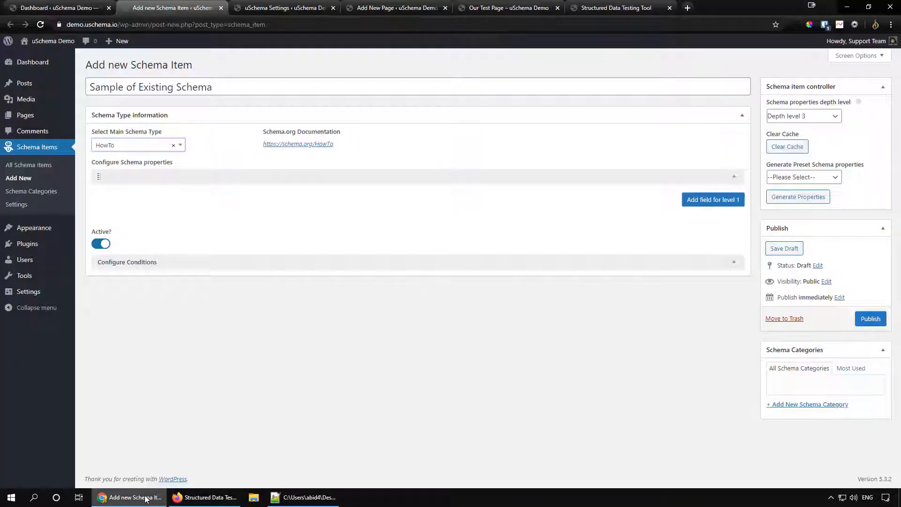
left_click(873, 321)
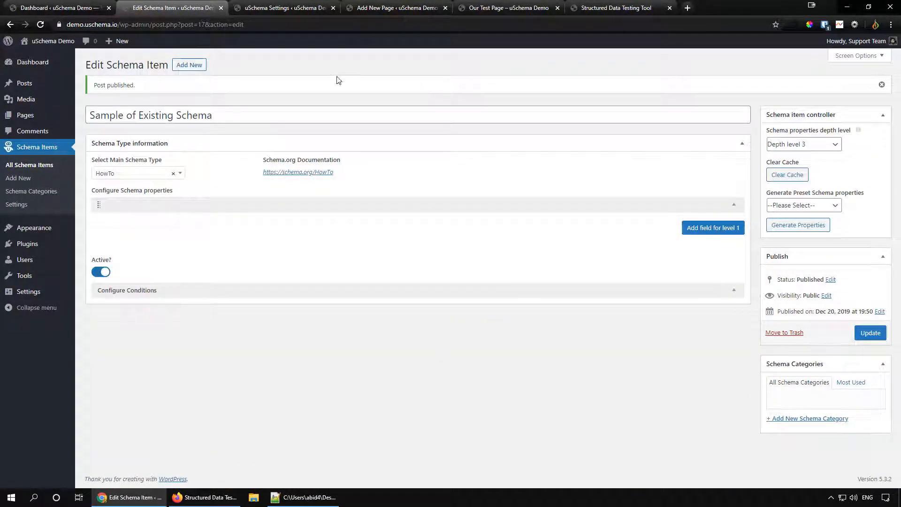
Activate Sample of Existing Schema as an additional schema item for Pages in the uSchema post type settings and save the settings
left_click(282, 9)
left_click(156, 84)
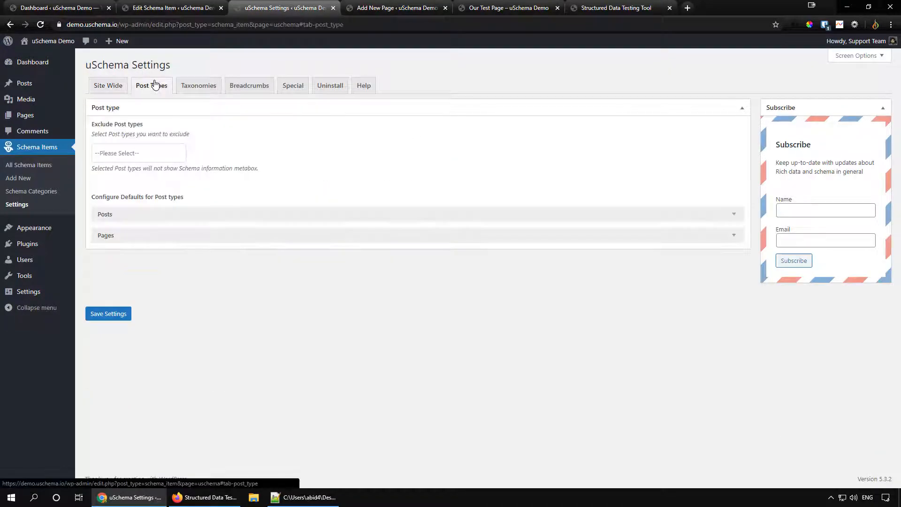
left_click(203, 239)
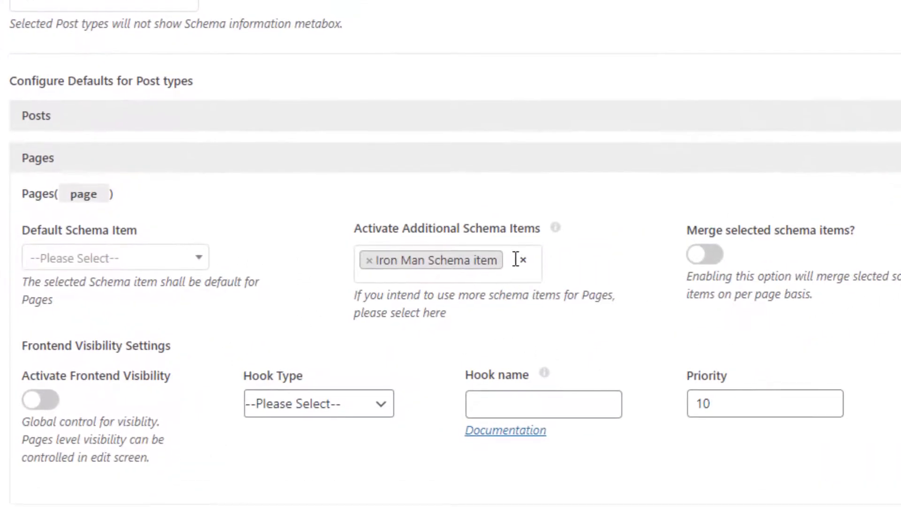
left_click(515, 259)
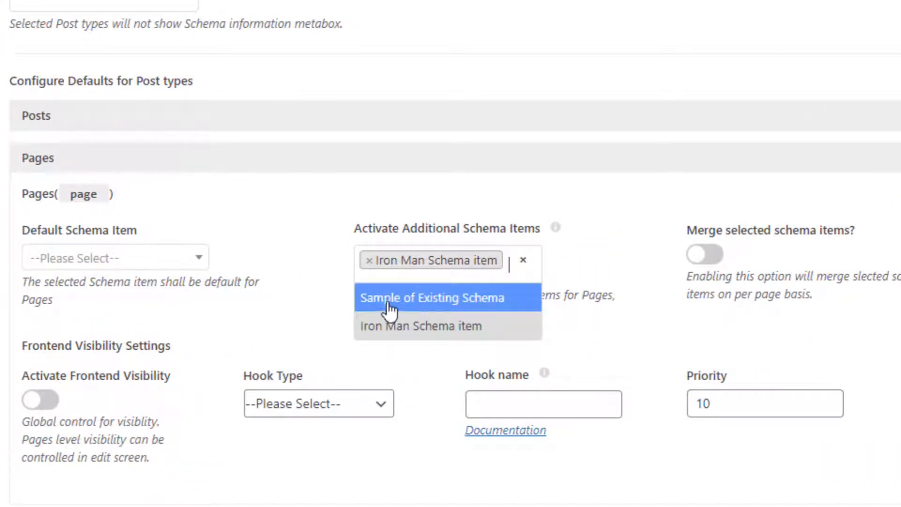
left_click(470, 309)
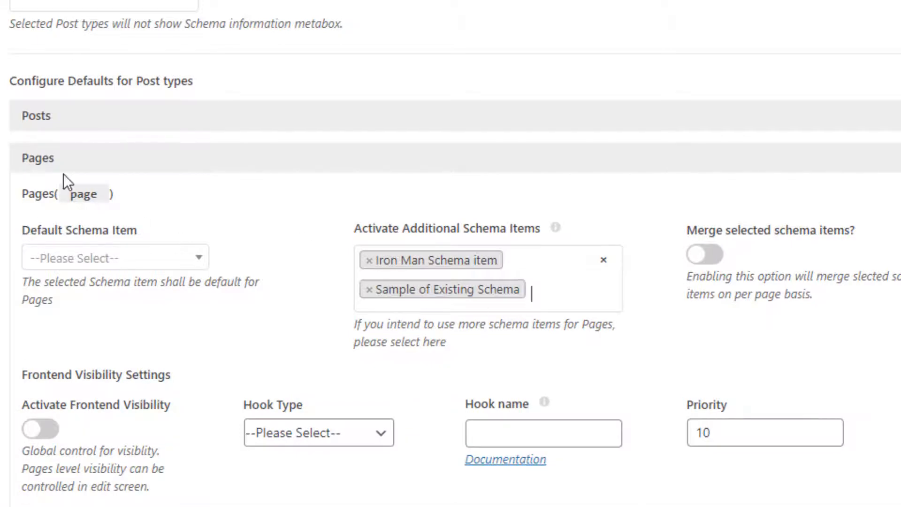
left_click_drag(71, 160, 23, 159)
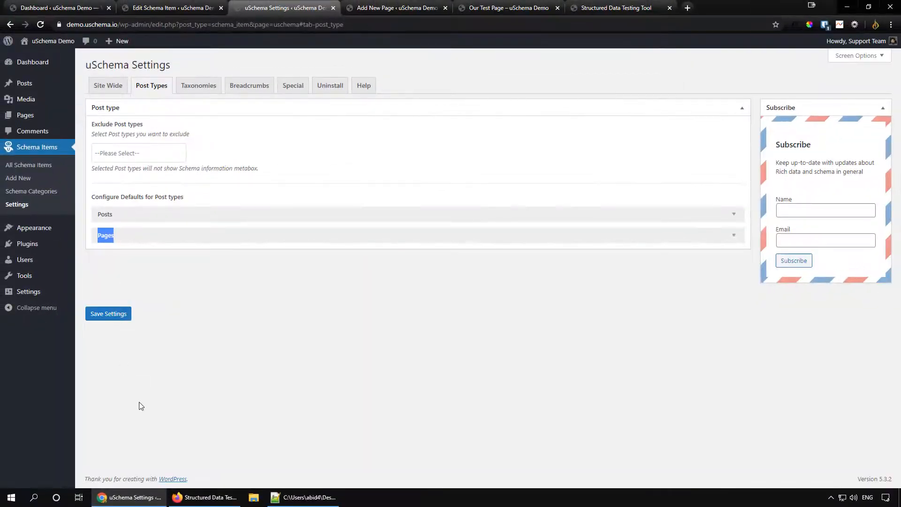
left_click(111, 318)
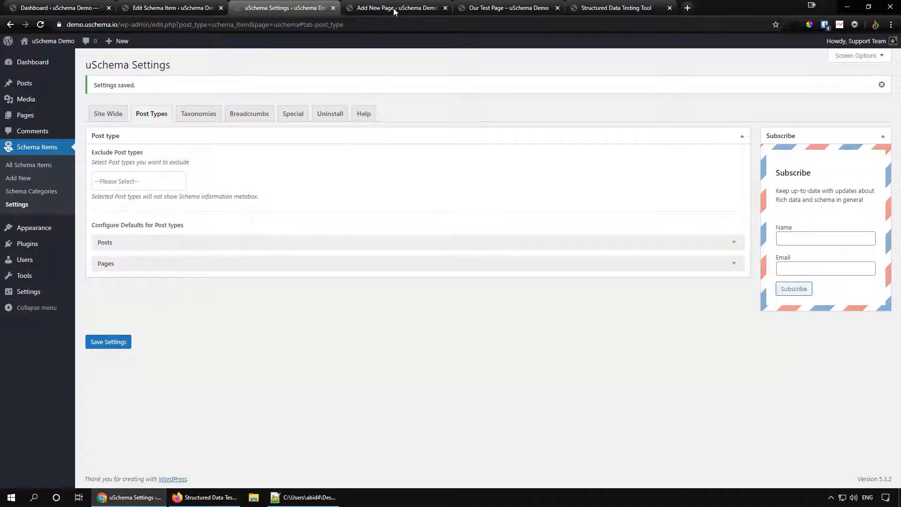
Reload the test page's editor, assign the Sample of Existing Schema item, update the page and rerun its structured data test
left_click(393, 7)
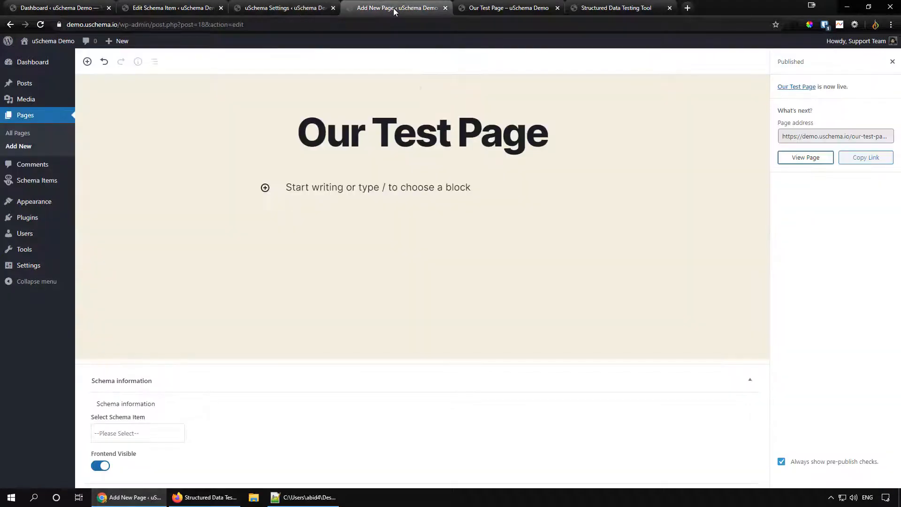
left_click(40, 25)
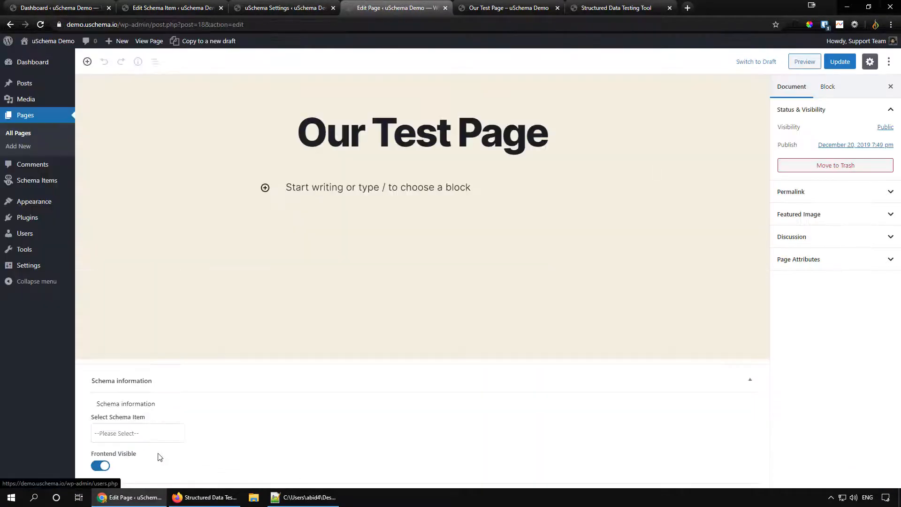
left_click(147, 433)
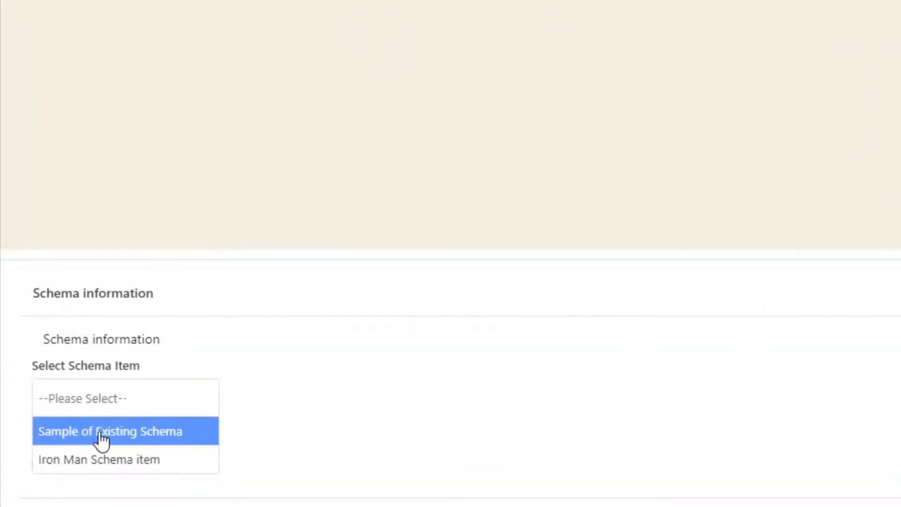
left_click(165, 441)
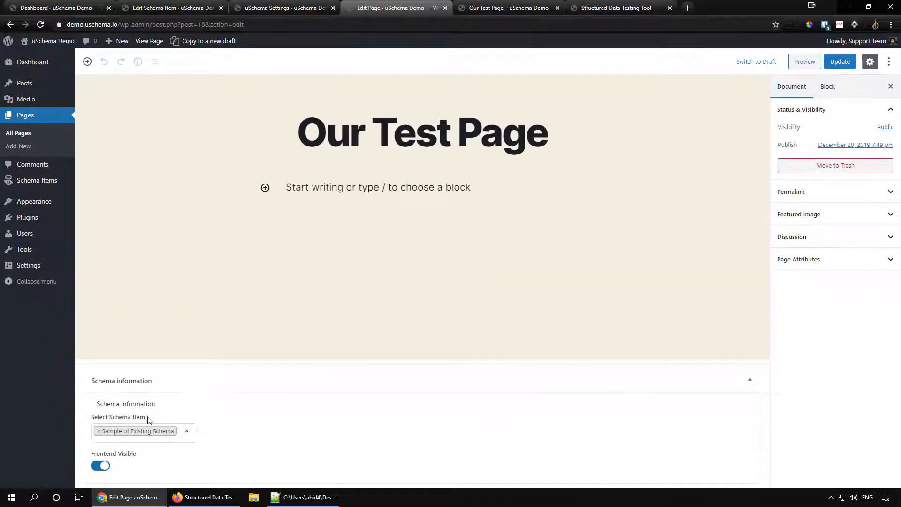
left_click(840, 62)
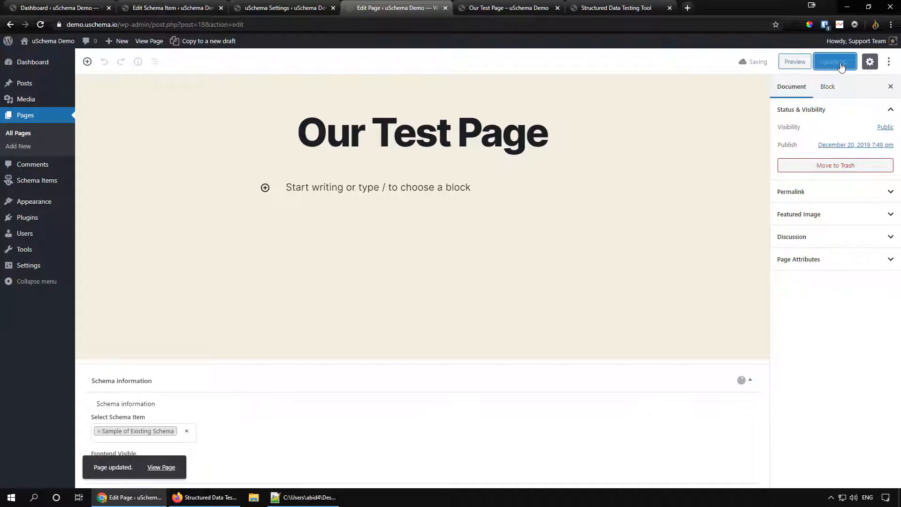
left_click(625, 9)
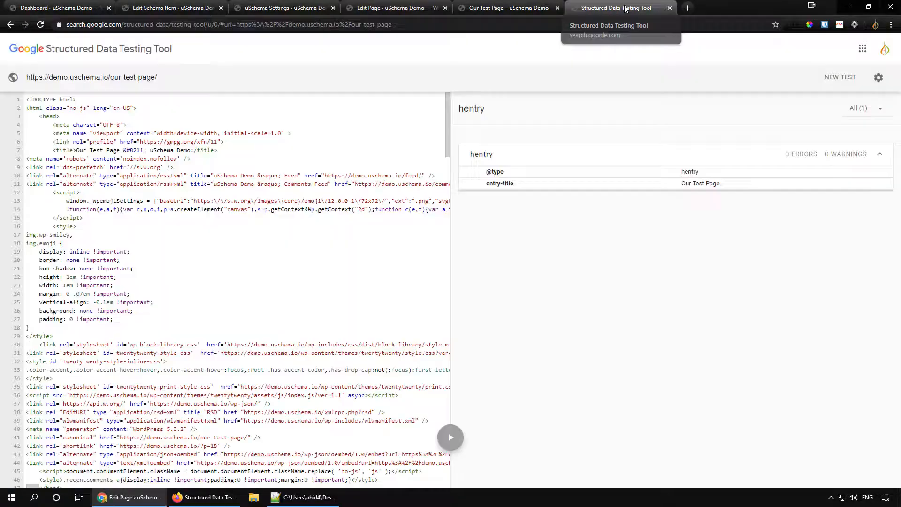
left_click(40, 25)
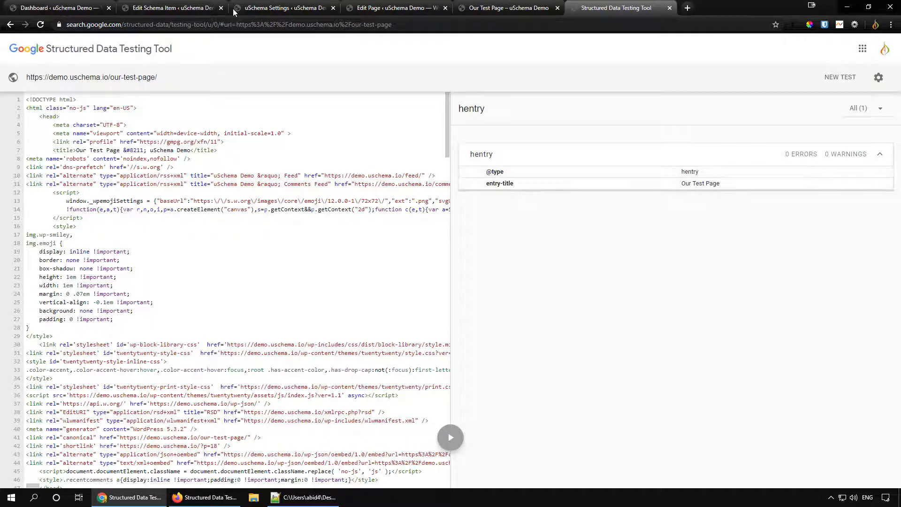
In the Sample of Existing Schema item, set the first schema property's ID to name
left_click(176, 9)
left_click(187, 201)
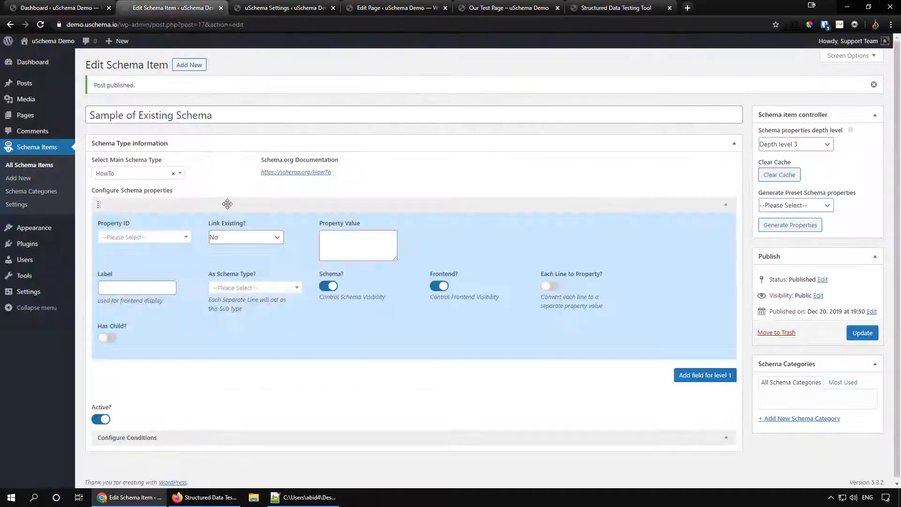
left_click(163, 237)
type("name")
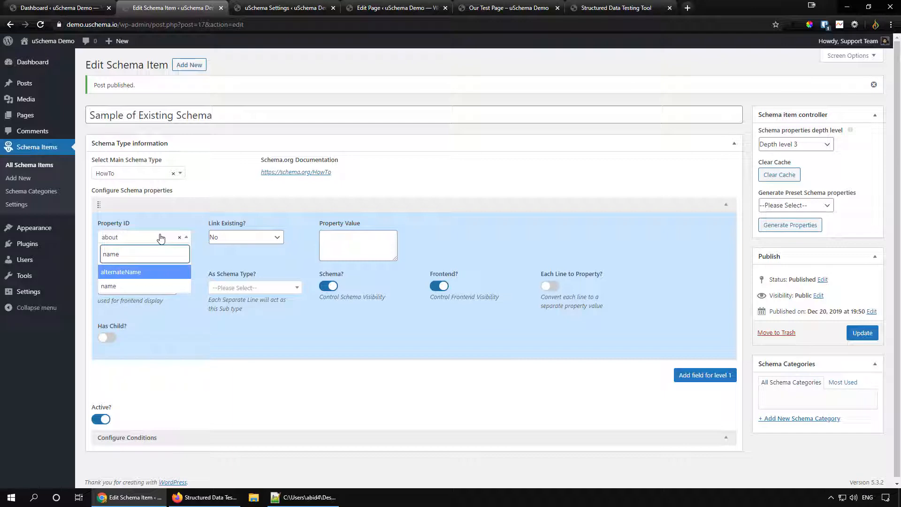
left_click(156, 287)
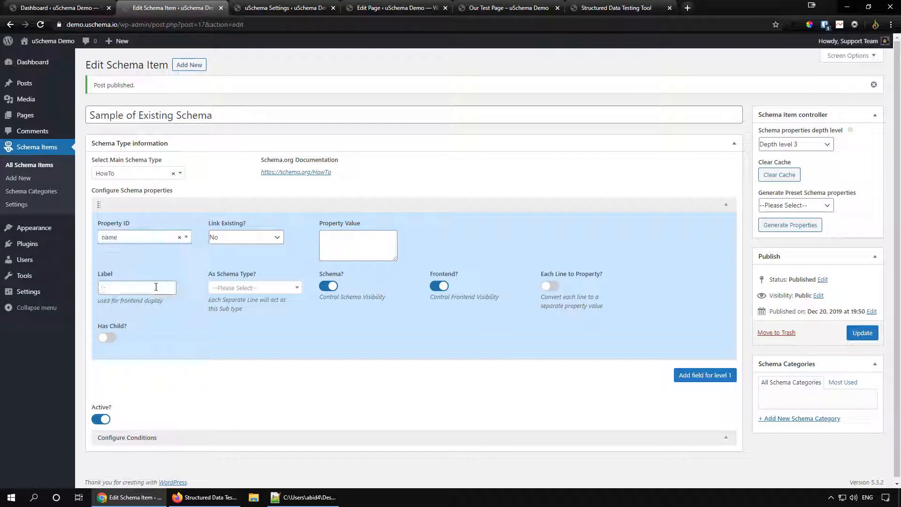
Copy the HowTo name "Build a Fort" from the test results in Firefox into the name property's value in Chrome
left_click(230, 497)
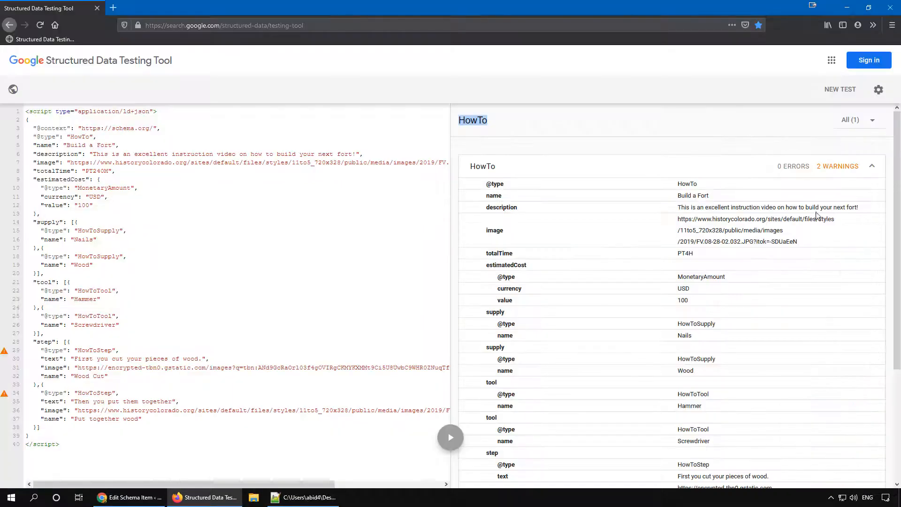
left_click_drag(717, 199, 677, 198)
key("ctrl+c")
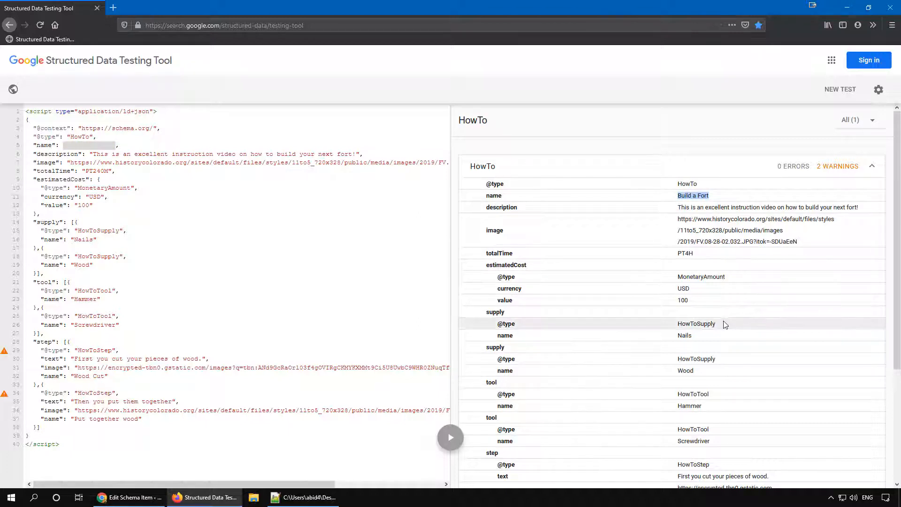
left_click(141, 497)
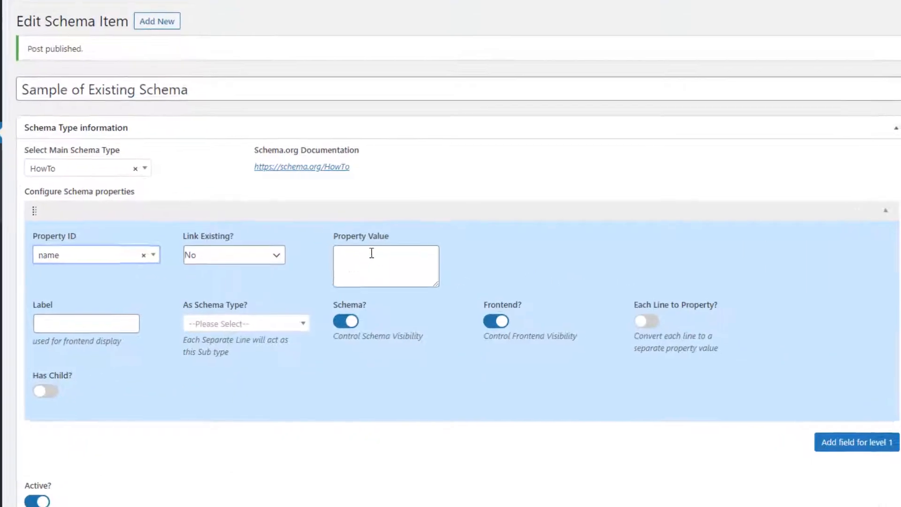
left_click(353, 236)
key("ctrl+v")
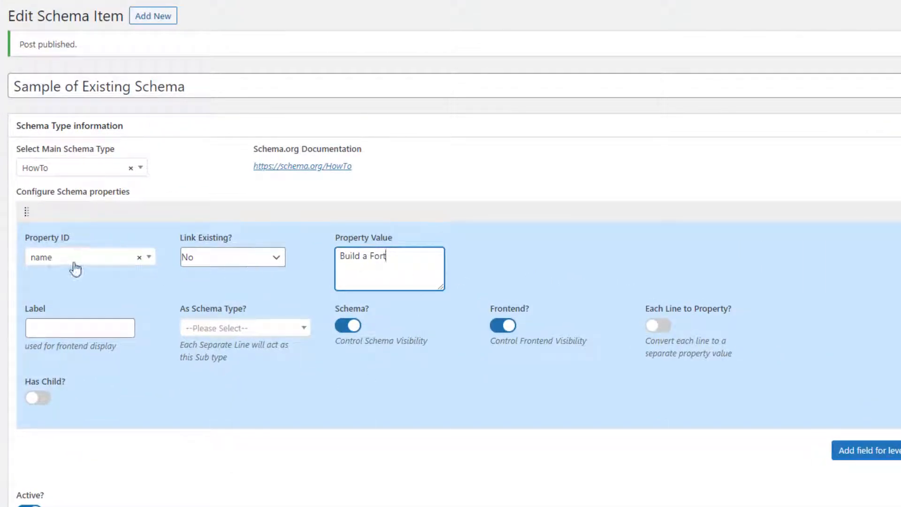
Label the name property "My Name" for frontend display and update the schema item
left_click(90, 328)
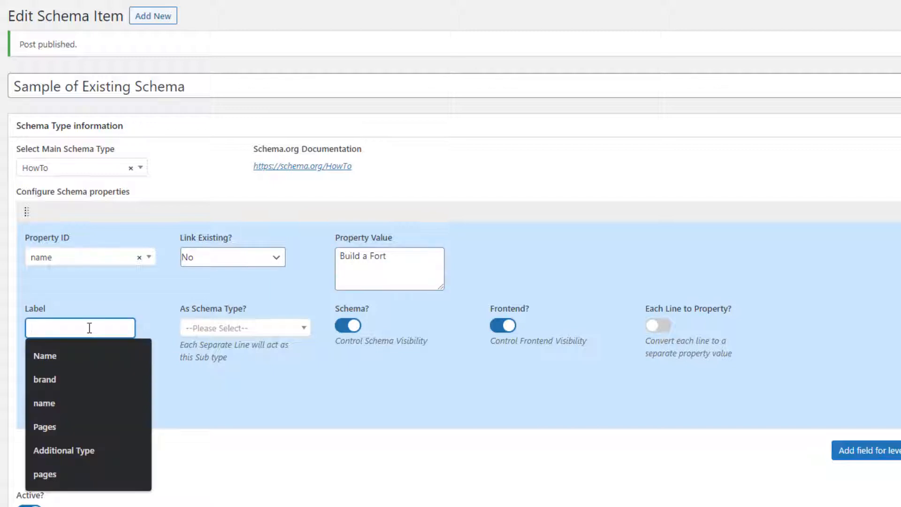
type("Name")
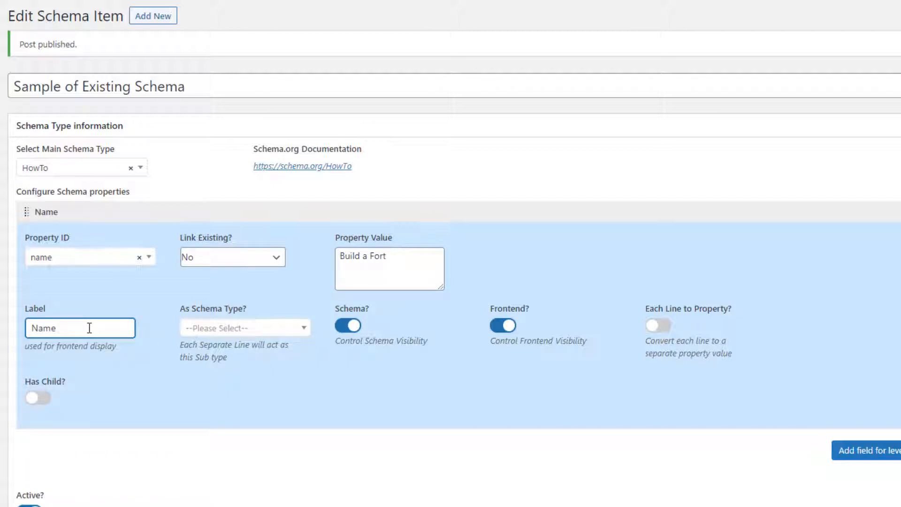
type("My")
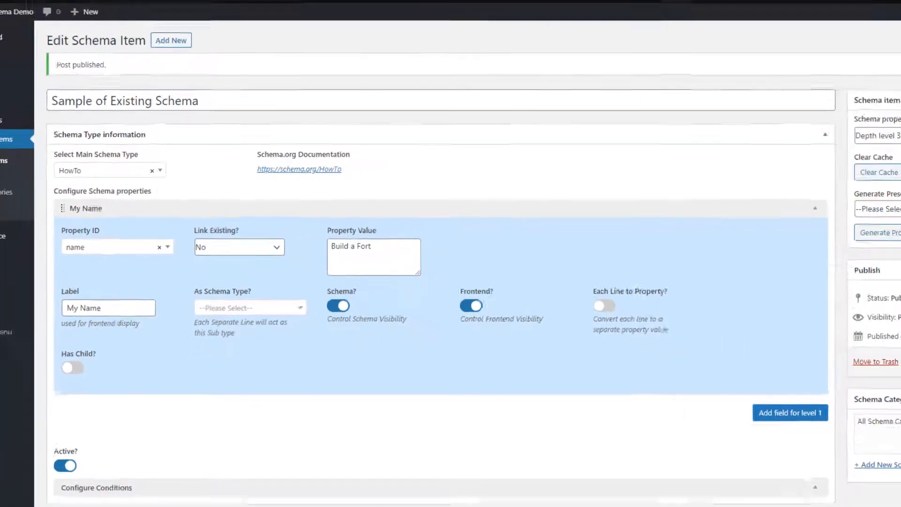
left_click(858, 333)
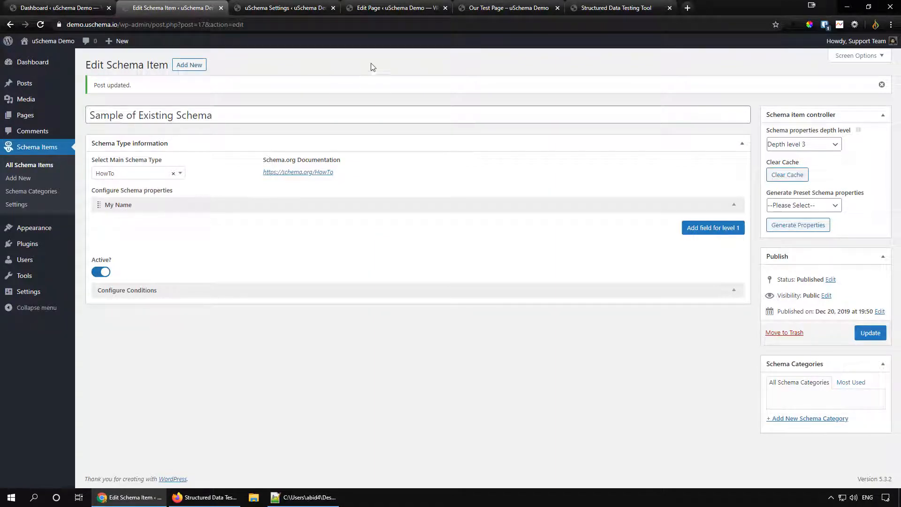
Rerun the structured data test for the test page and examine the details of its HowTo entry
left_click(392, 11)
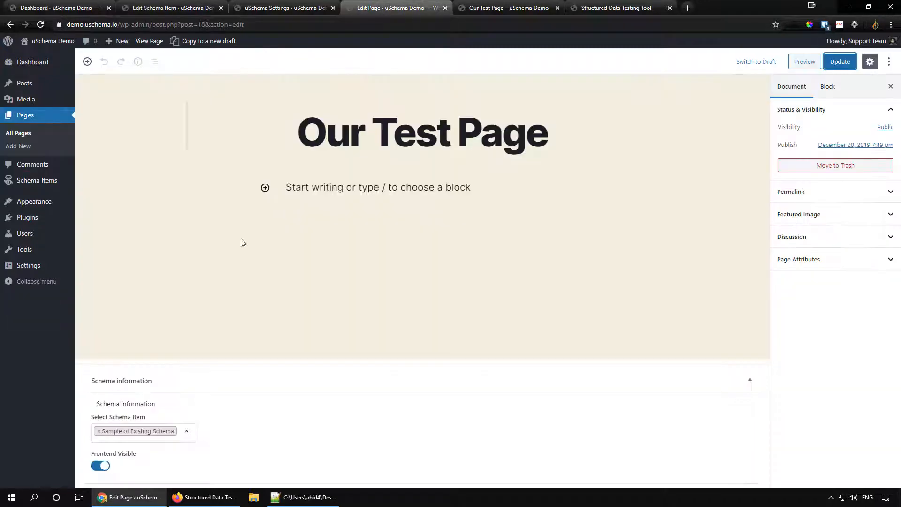
left_click(587, 9)
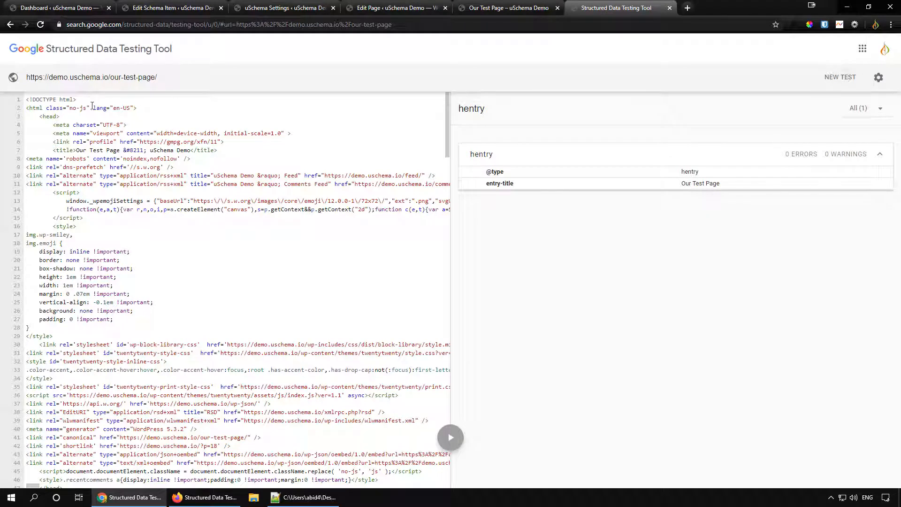
left_click(41, 25)
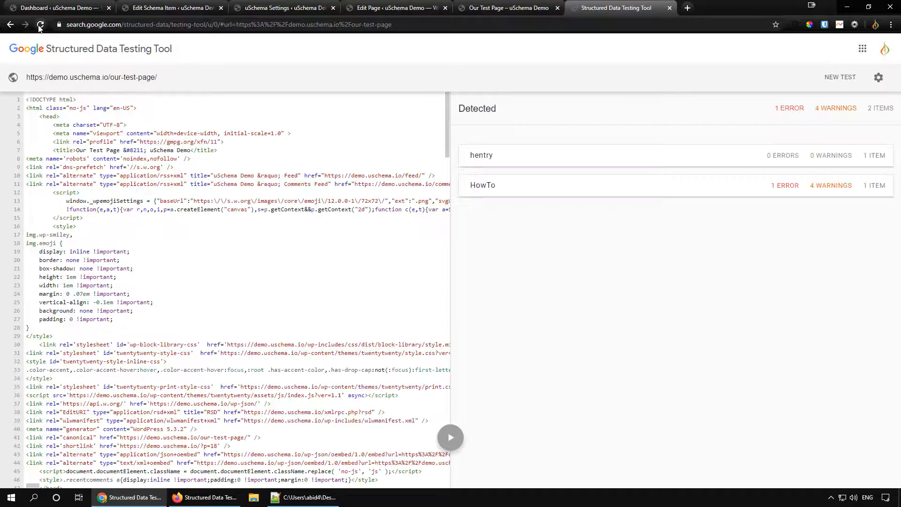
left_click(491, 190)
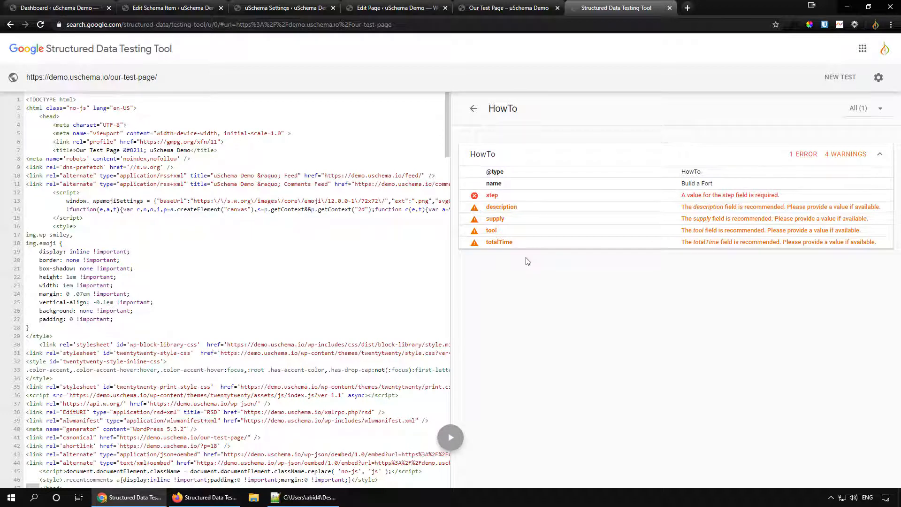
Copy the HowTo description text from the test results in Firefox and return to the schema item in Chrome
left_click(153, 10)
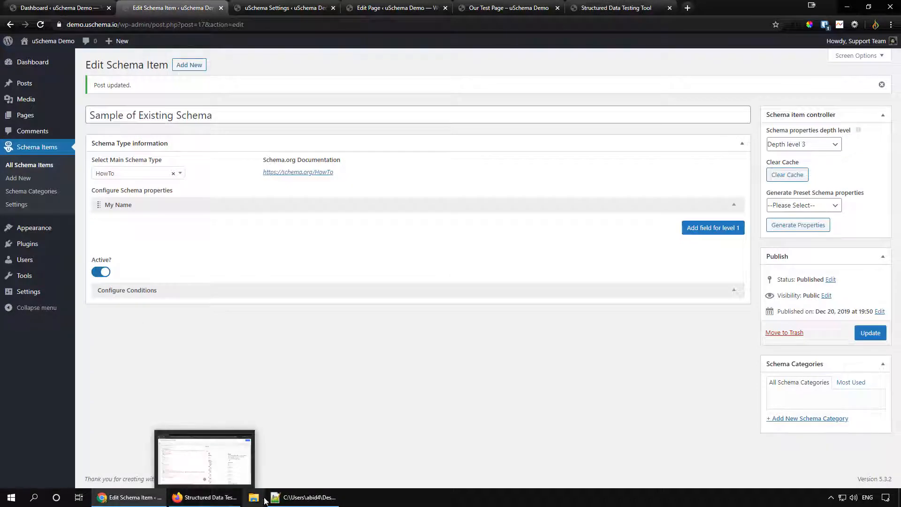
left_click(230, 501)
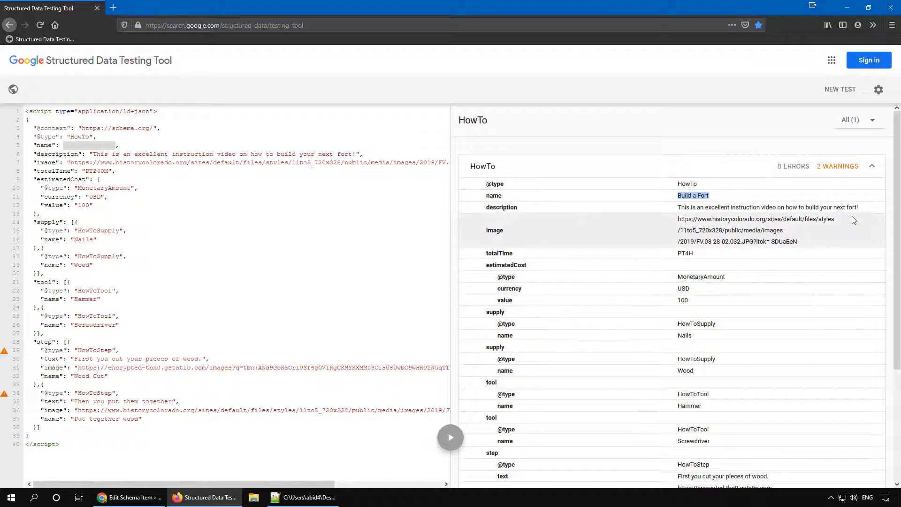
left_click_drag(859, 208, 677, 208)
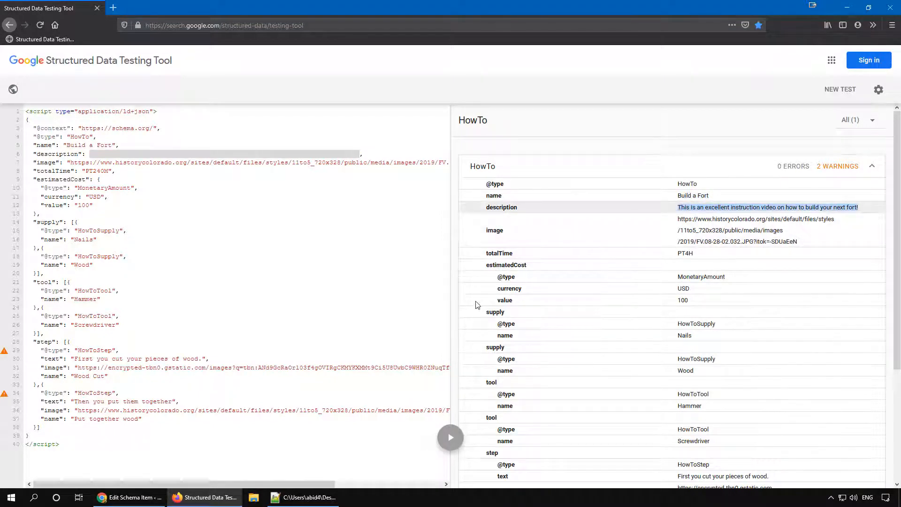
left_click(133, 499)
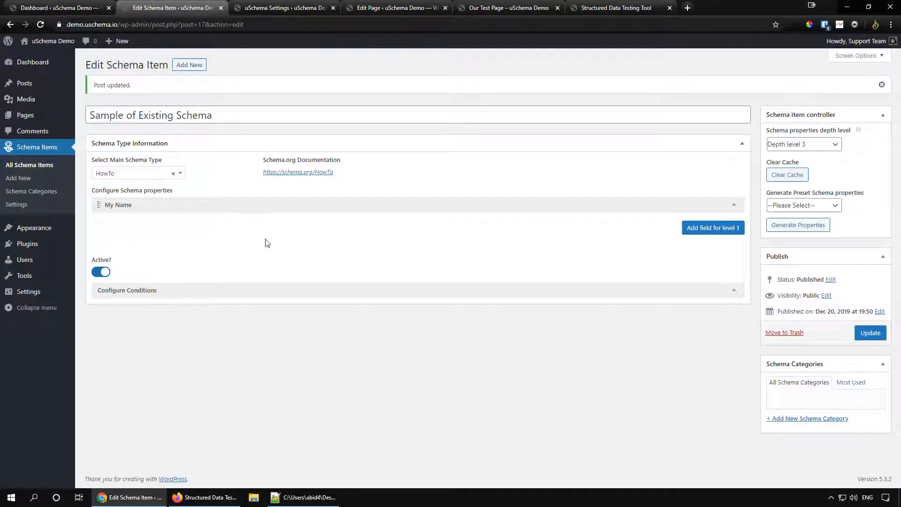
Add a level 1 description property with the value "This is an excellent instruction video on how to build your next fort!"
left_click(713, 228)
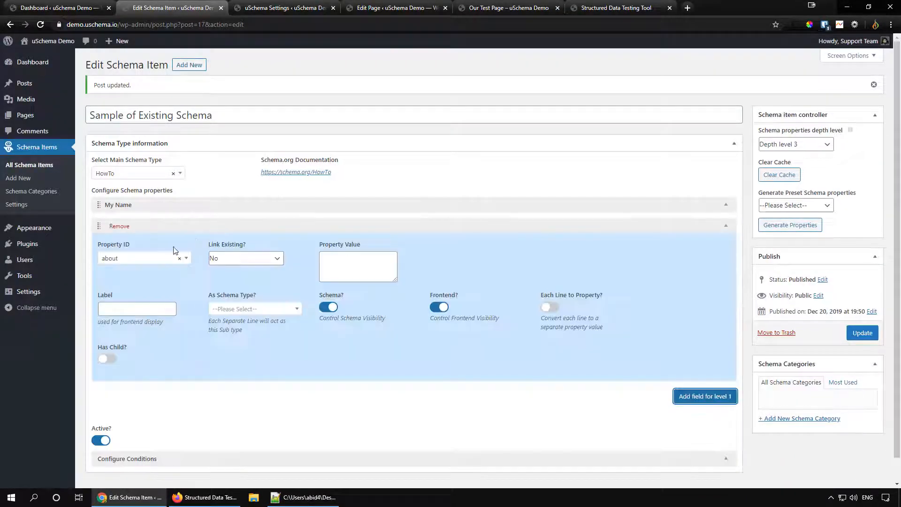
left_click(150, 258)
type("desc")
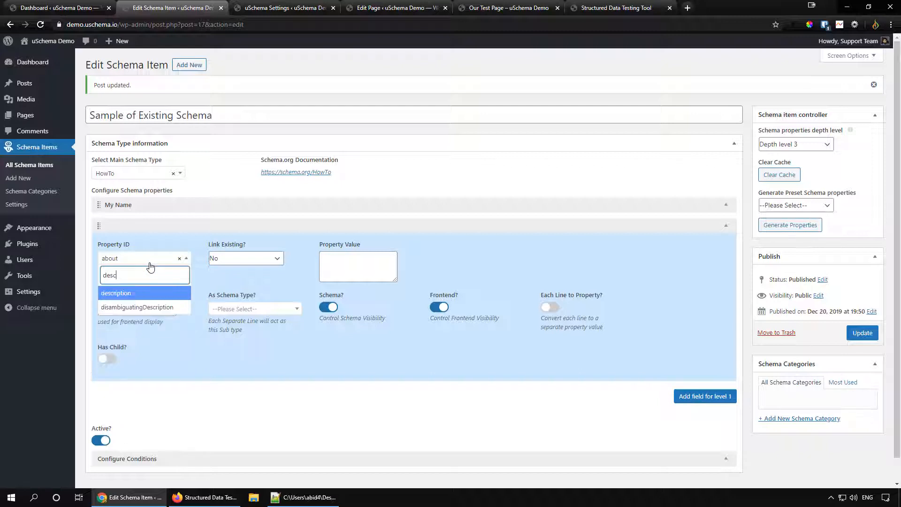
left_click(126, 292)
left_click(341, 276)
type("instruction video on how to build your next fort!")
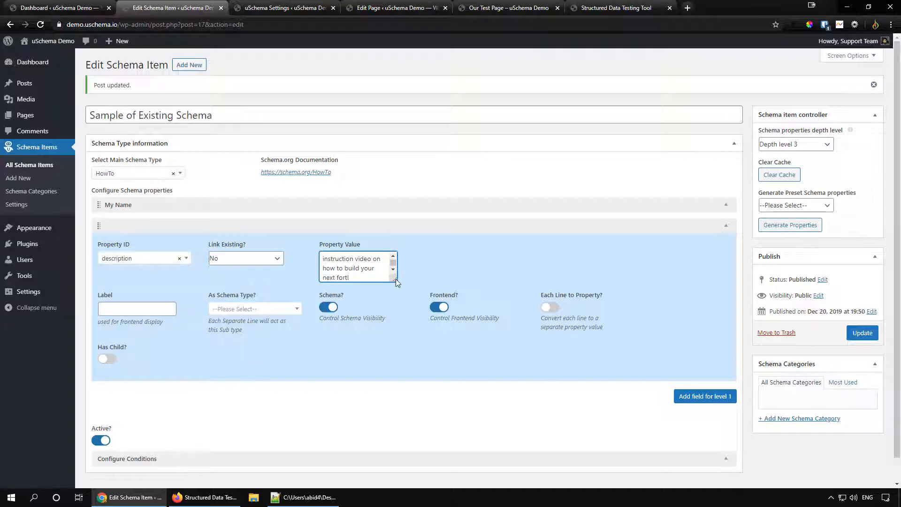
Label the description property "Desc" for frontend display
left_click(146, 310)
type("Desc")
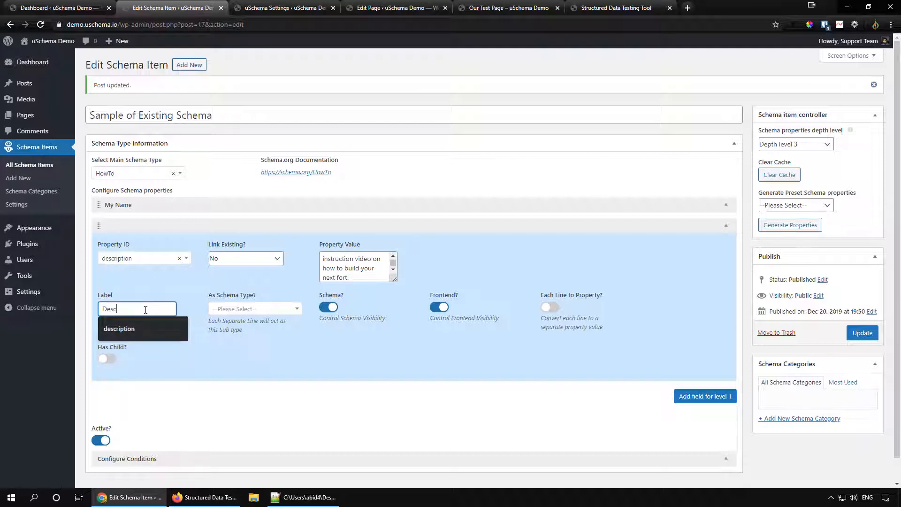
left_click(291, 355)
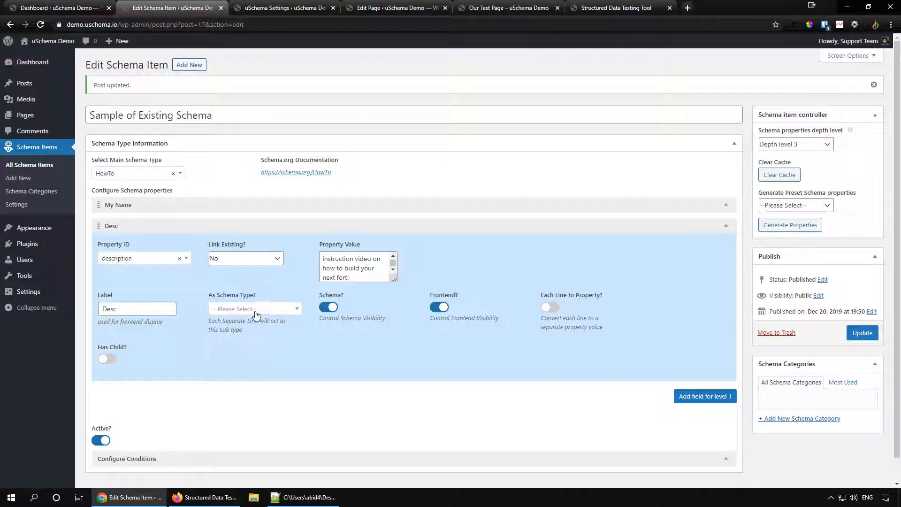
left_click(240, 308)
type("te")
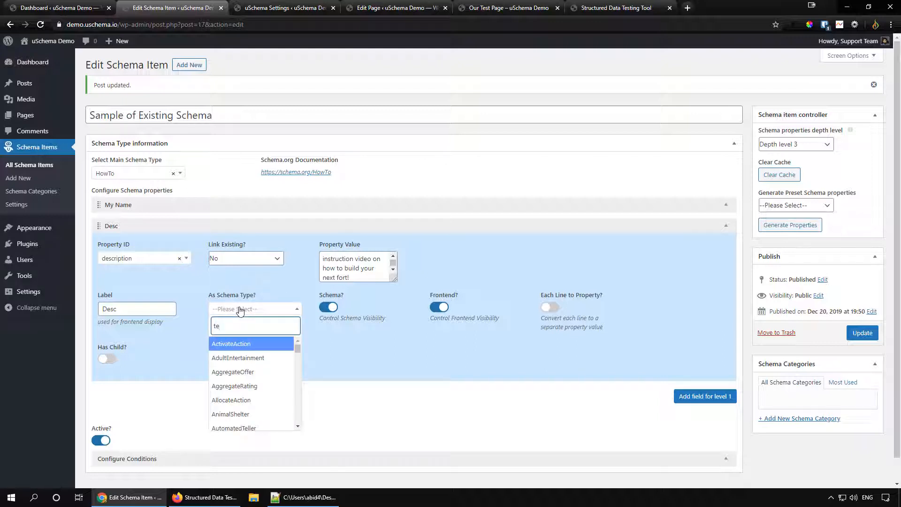
type("xt")
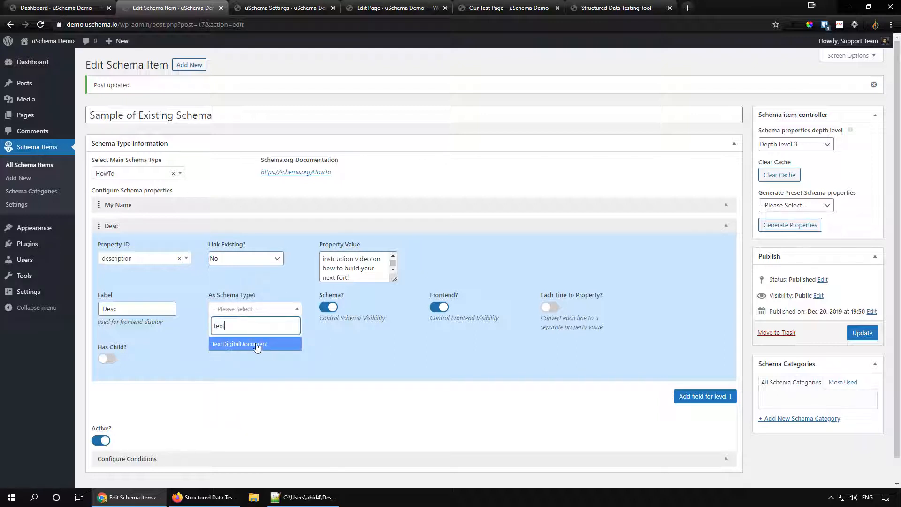
left_click_drag(262, 326, 206, 326)
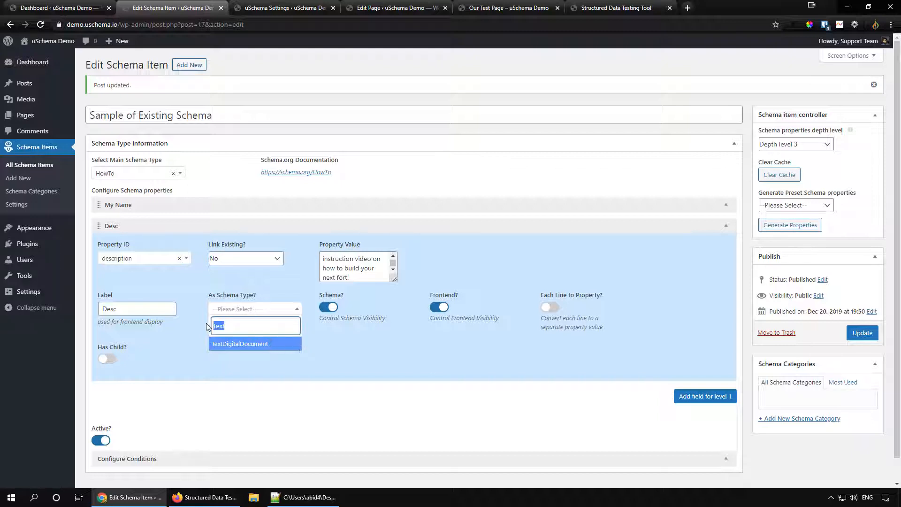
left_click(321, 347)
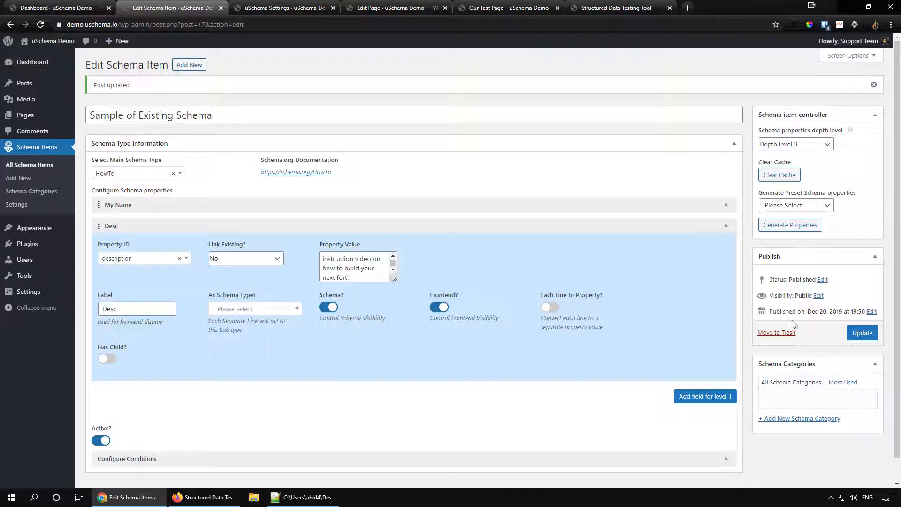
Collapse the Desc property, add another level 1 field, and copy the property name image from the test results in Firefox
left_click(687, 226)
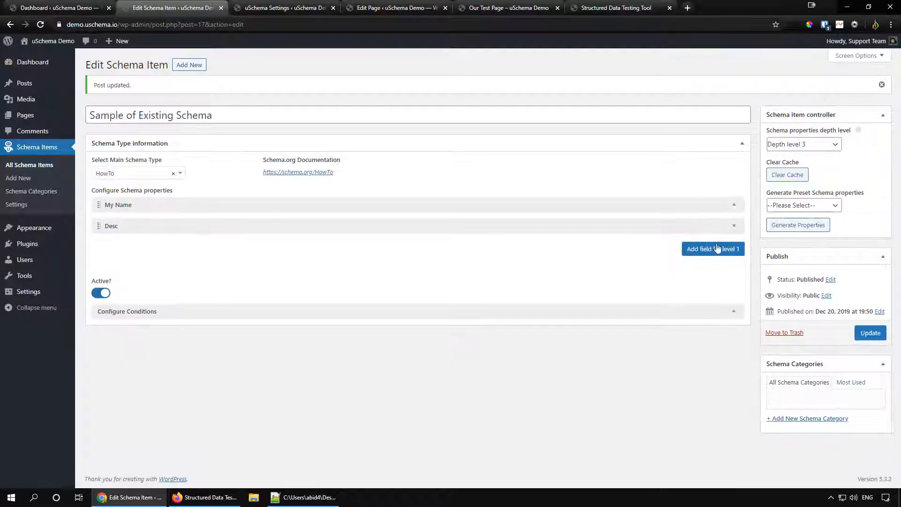
left_click(707, 254)
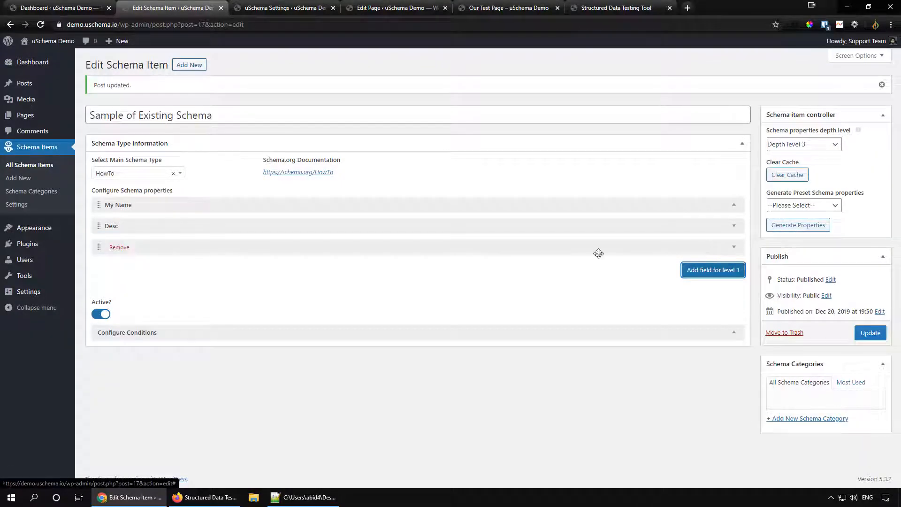
left_click(225, 497)
left_click_drag(518, 232, 482, 234)
key("ctrl+c")
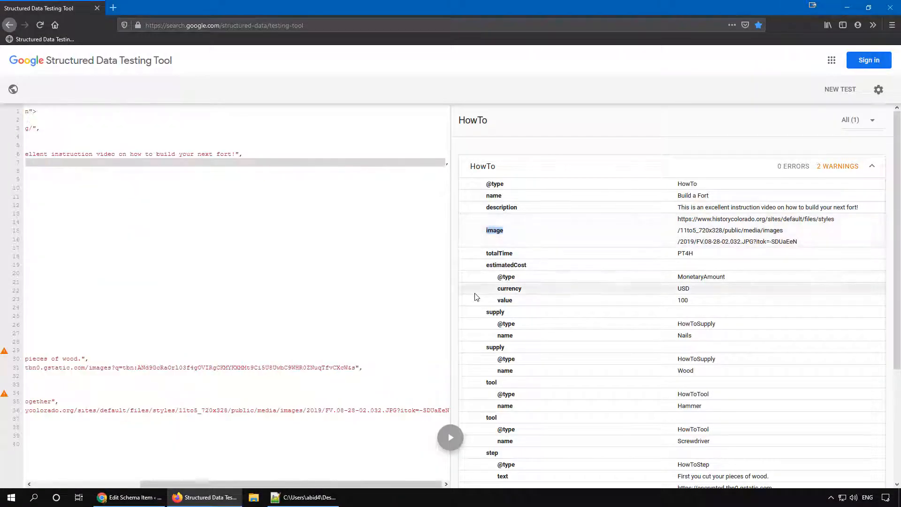
Return to the schema item in Chrome and set the new field's property ID and label to image
left_click(149, 498)
left_click(145, 248)
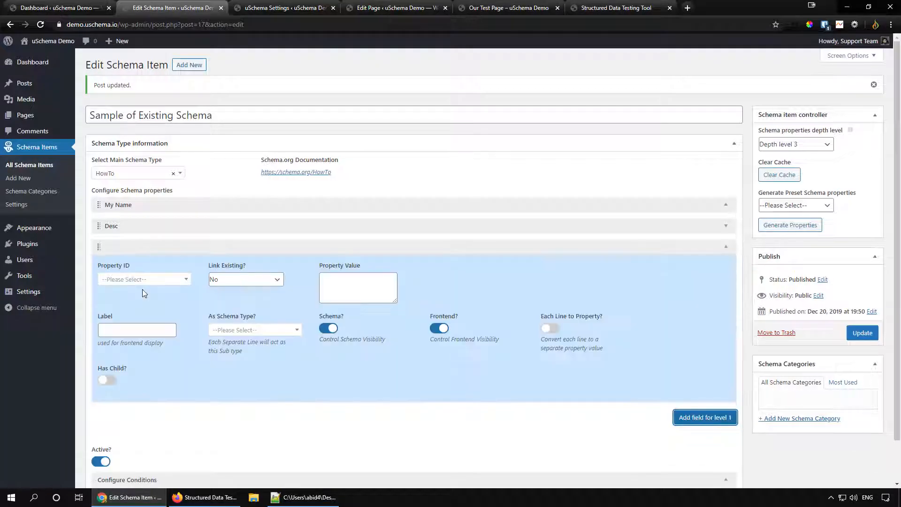
left_click(143, 279)
key("ctrl+v")
left_click(125, 312)
left_click(118, 329)
key("ctrl+v")
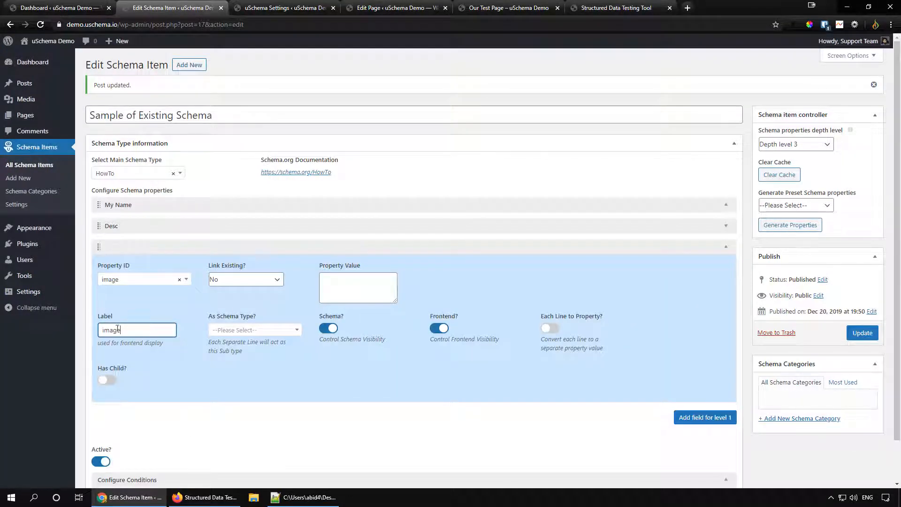
Copy the image URL from the HowTo test results in Firefox into the image property's value in Chrome
left_click(327, 282)
left_click(207, 498)
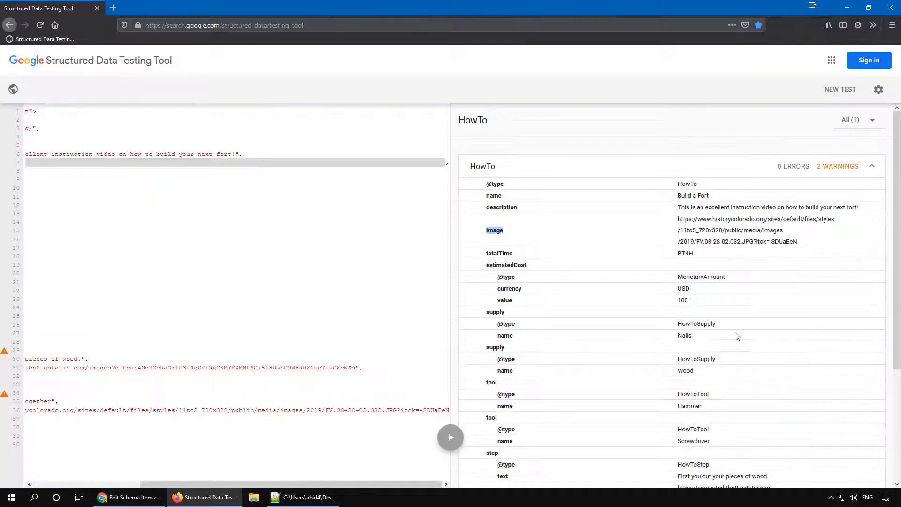
left_click_drag(799, 242, 677, 219)
key("ctrl+c")
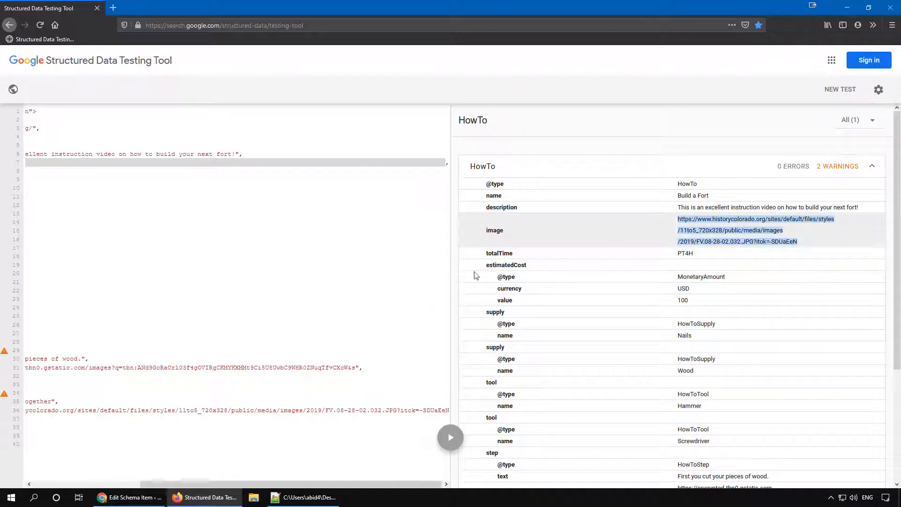
left_click(129, 497)
key("ctrl+v")
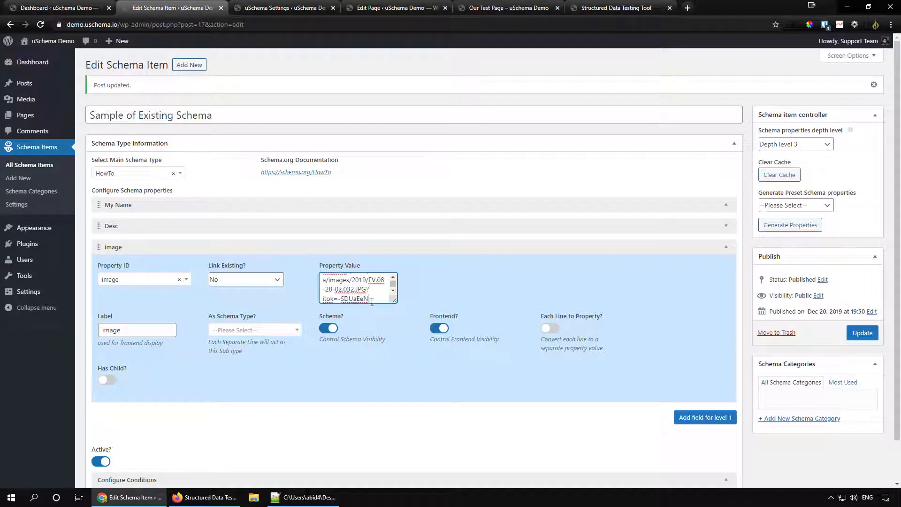
Collapse the image property, add another level 1 field, and copy the property name totalTime from the test results in Firefox
left_click(703, 246)
left_click(702, 271)
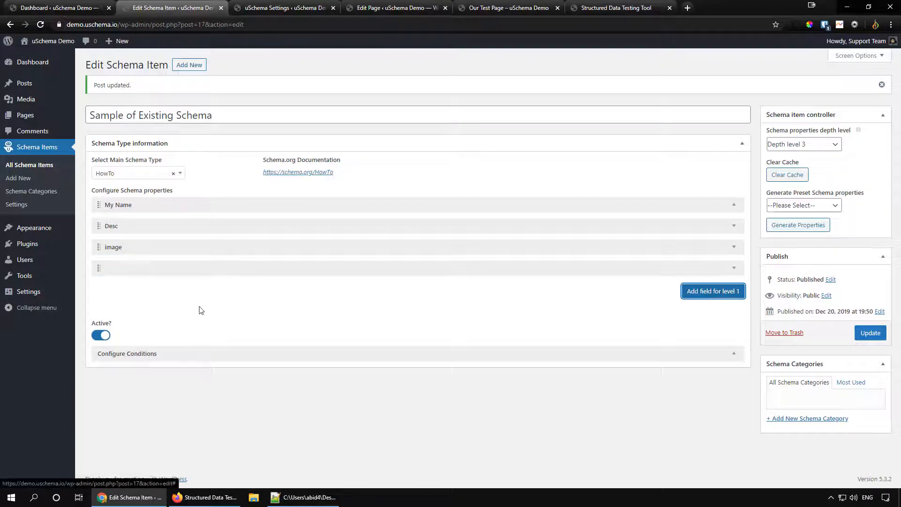
left_click(180, 275)
left_click(205, 497)
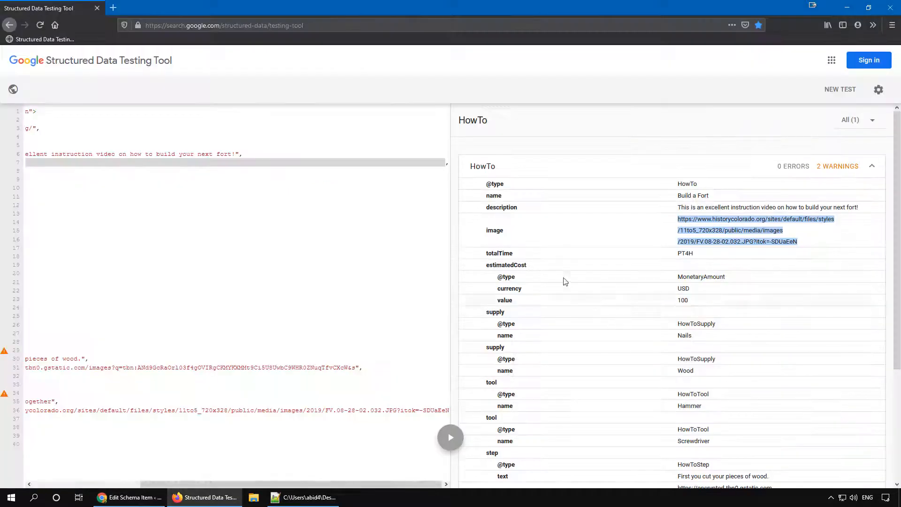
double_click(498, 253)
key("ctrl+c")
Return to the schema item in Chrome and set the new field's label and property ID to totalTime
left_click(129, 498)
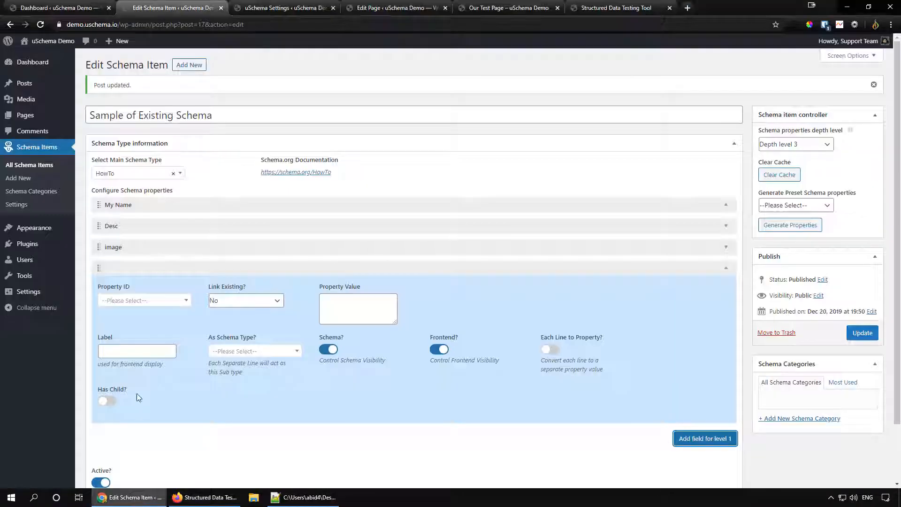
left_click(138, 349)
key("ctrl+v")
left_click(141, 302)
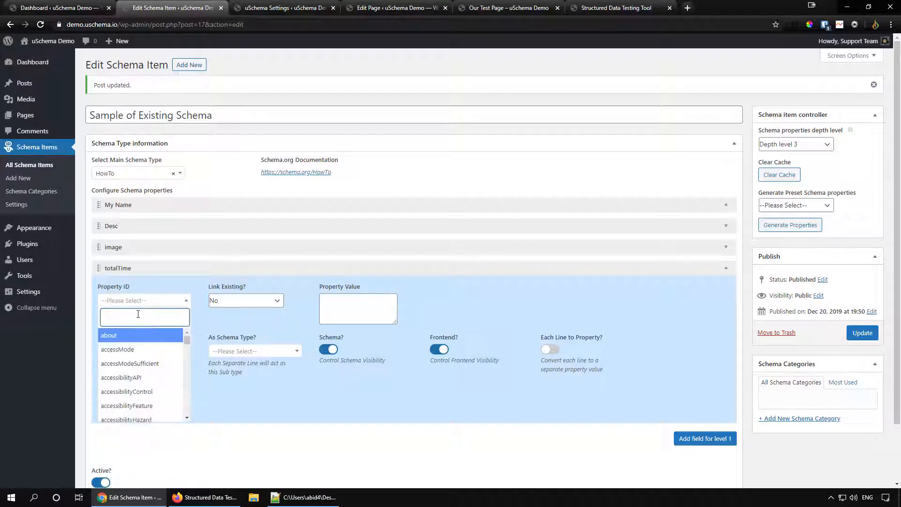
key("ctrl+v")
left_click(137, 332)
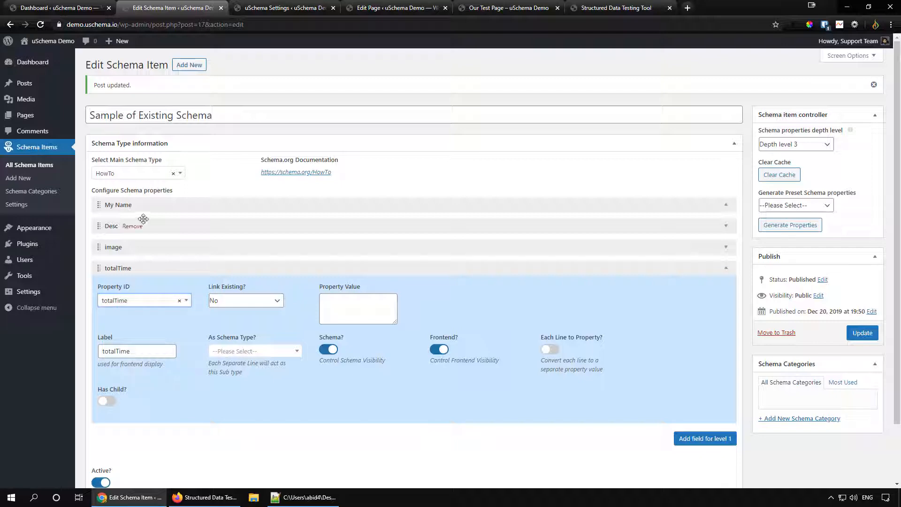
Set the totalTime value to PT4H, copied from the Firefox test results, then collapse it and add another level 1 field in Chrome
left_click(356, 306)
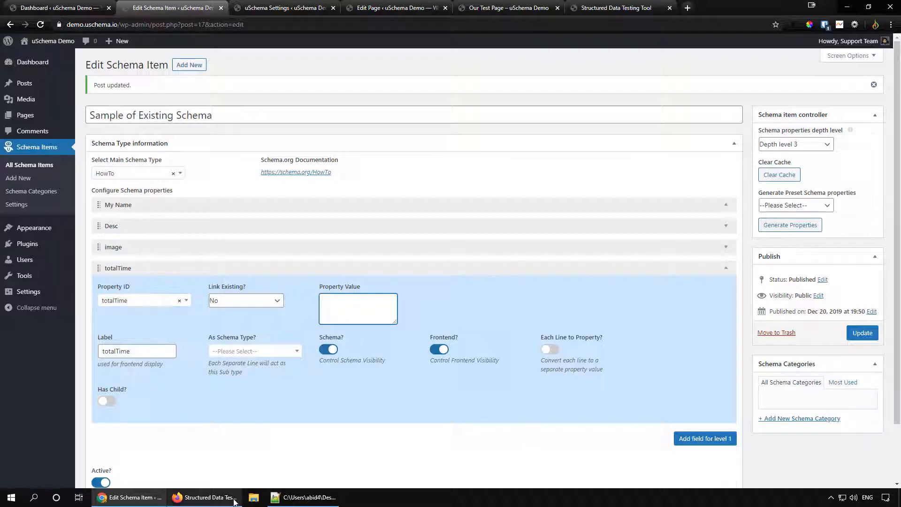
left_click(204, 497)
double_click(685, 253)
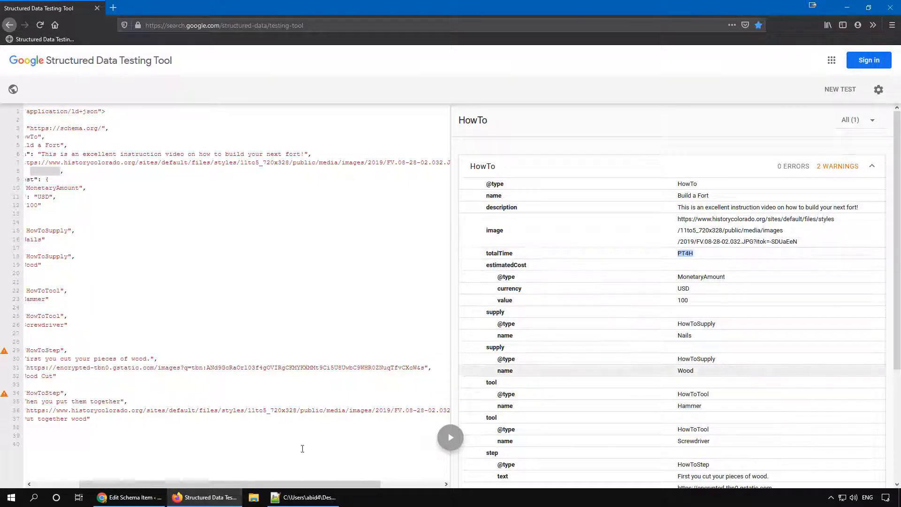
left_click(129, 497)
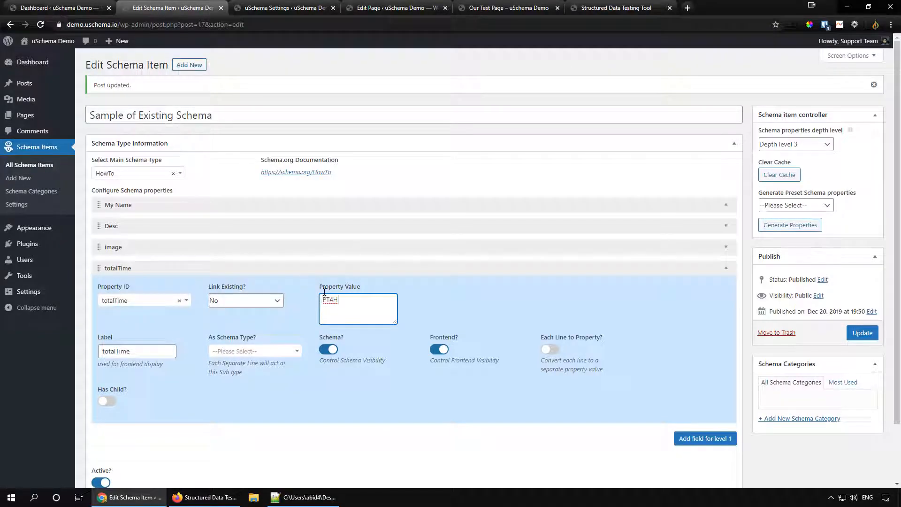
left_click(328, 268)
left_click(712, 291)
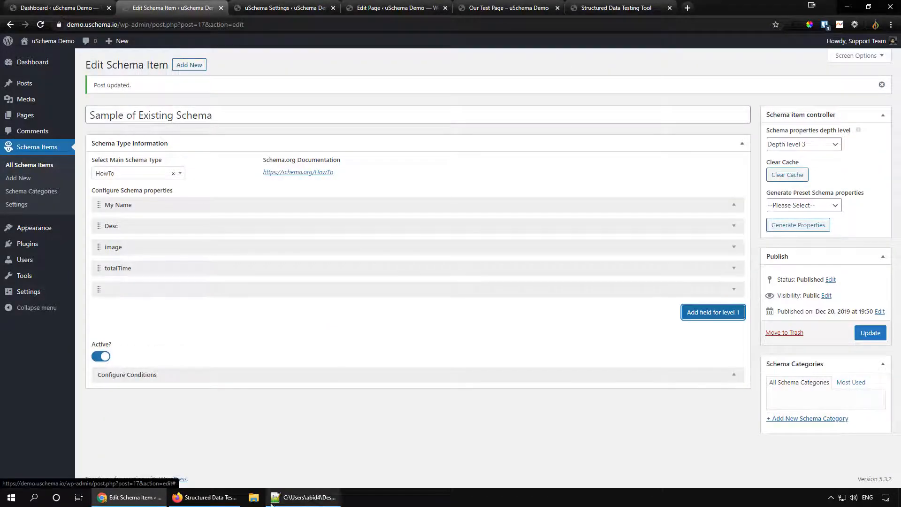
Examine the estimatedCost entry in the Firefox test results, including its nested type, currency and value
left_click(205, 497)
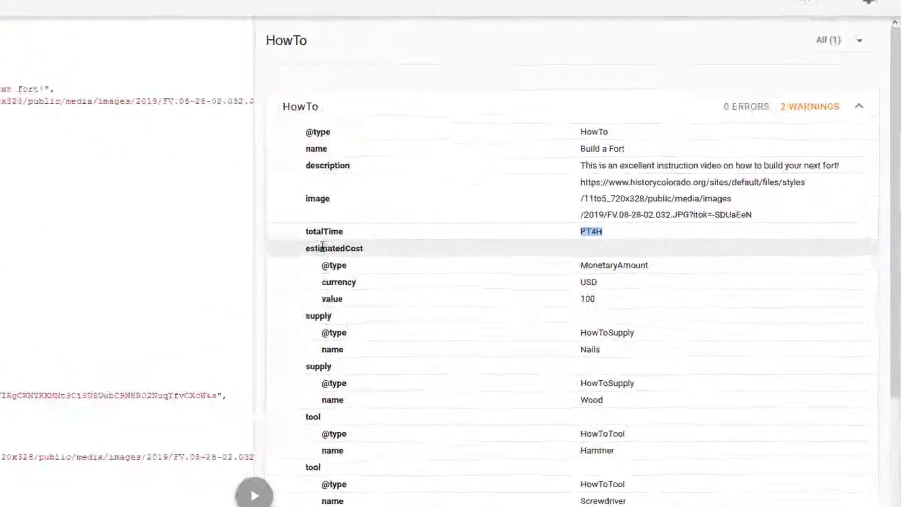
double_click(494, 266)
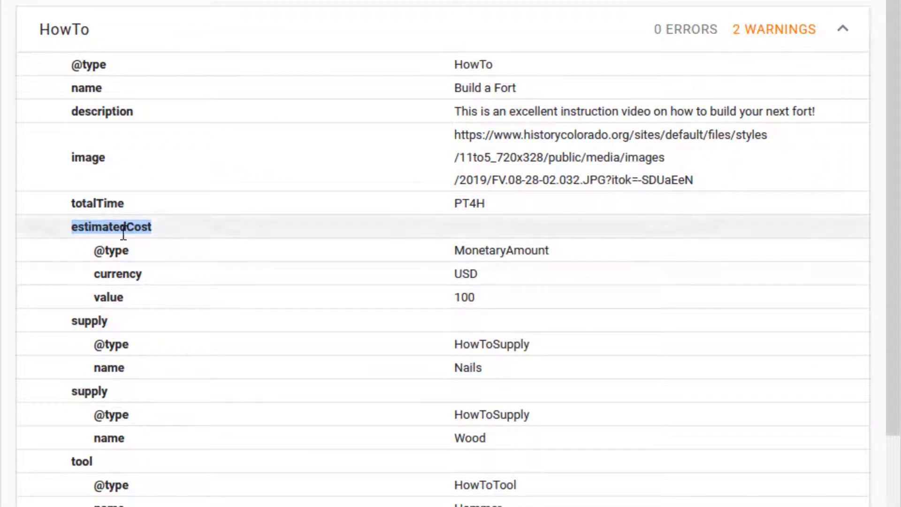
left_click(463, 298)
left_click_drag(482, 294, 75, 227)
left_click(68, 230)
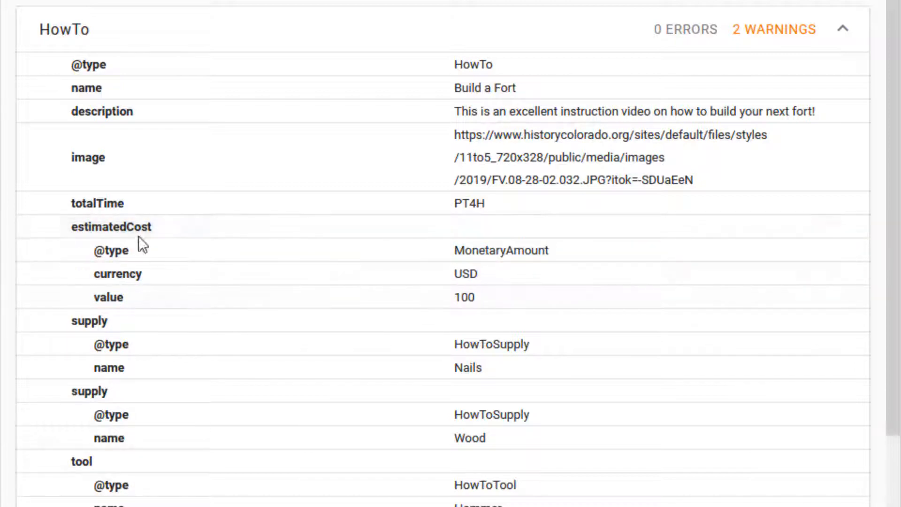
left_click_drag(96, 272, 160, 275)
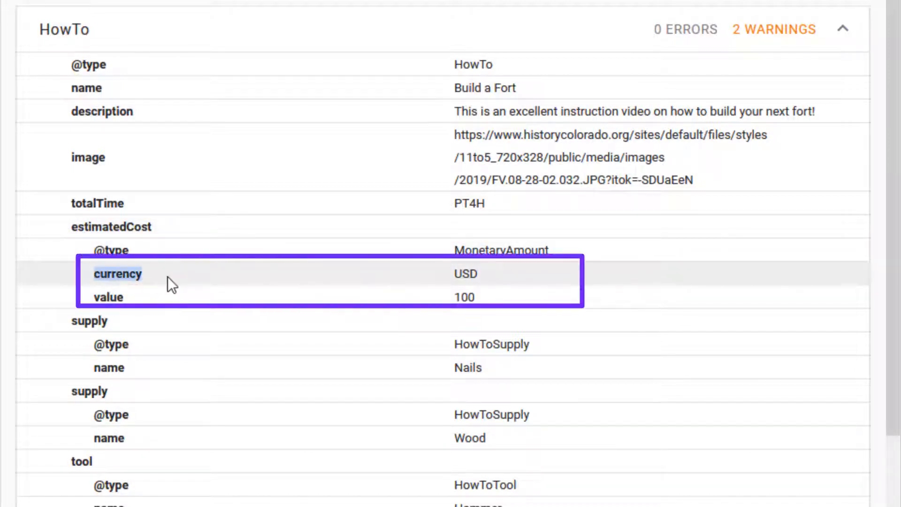
left_click_drag(94, 303, 136, 303)
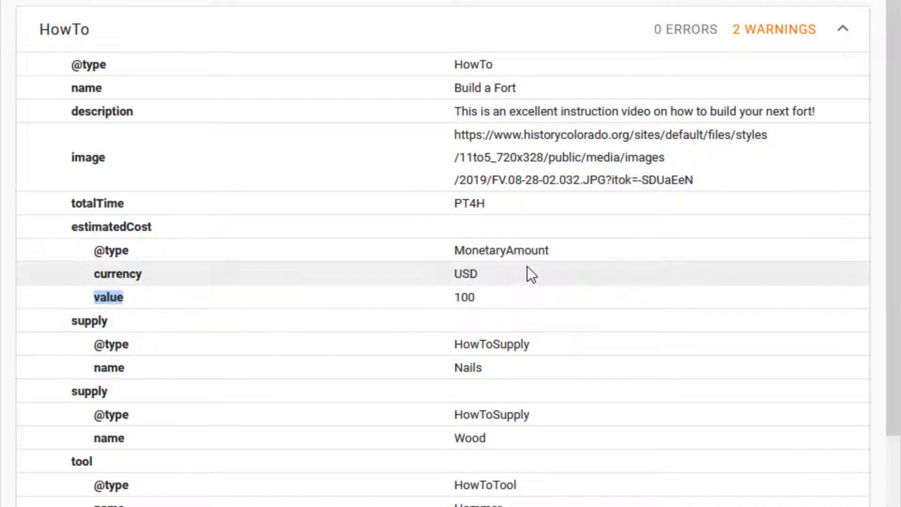
left_click_drag(552, 250, 458, 251)
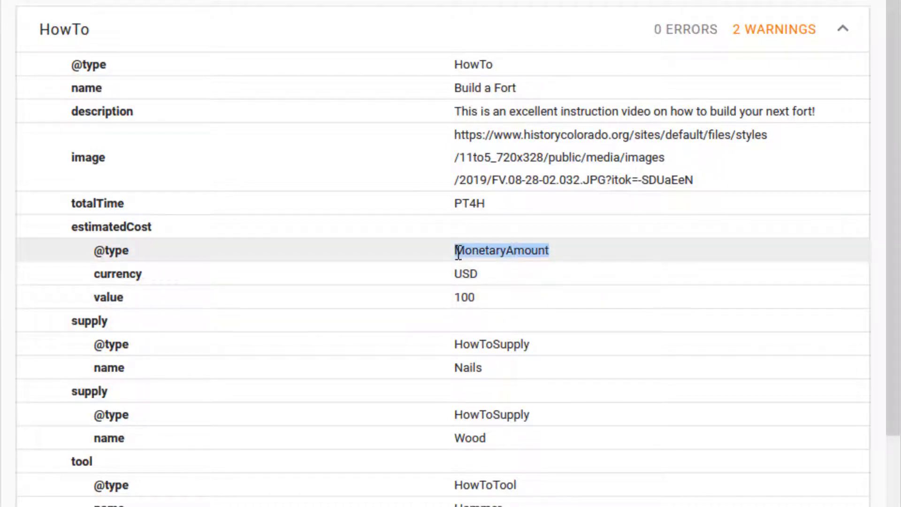
Copy estimatedCost from the test results and use it as the new level 1 field's property ID and label in Chrome
double_click(97, 227)
key("ctrl+c")
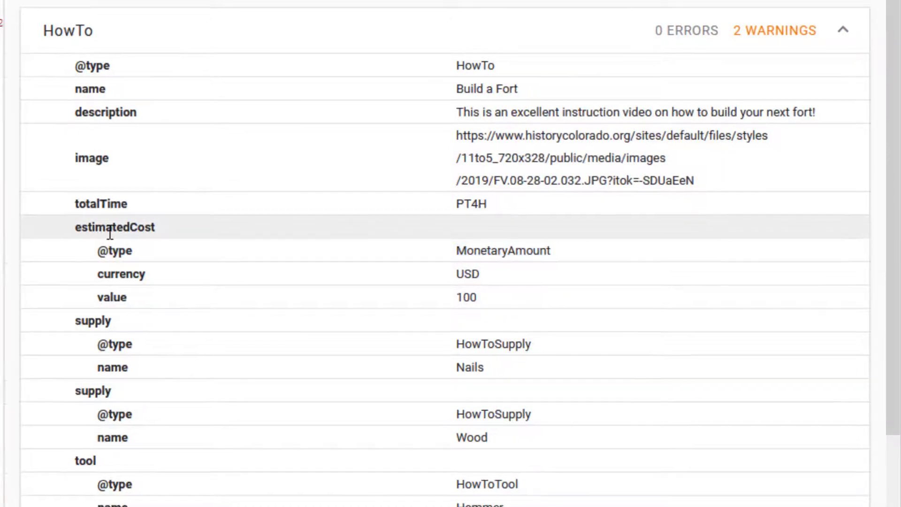
left_click(150, 497)
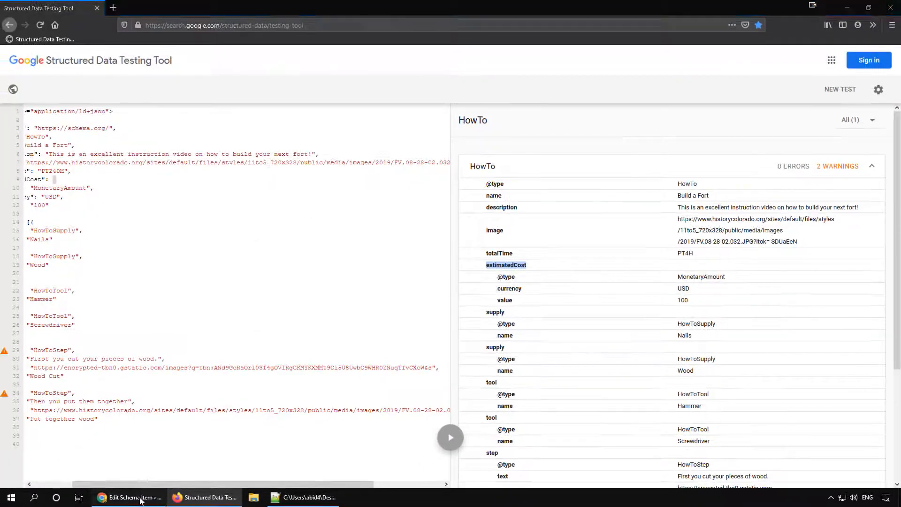
left_click(143, 321)
key("ctrl+v")
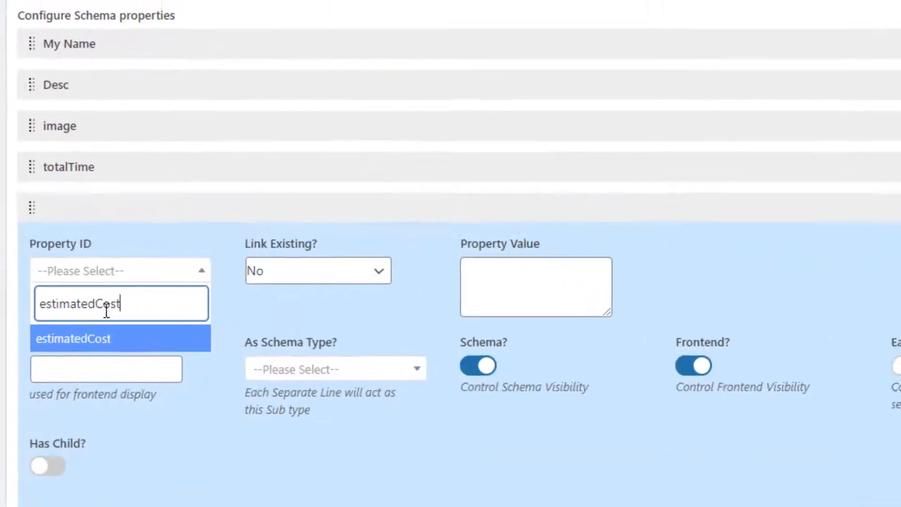
left_click(127, 376)
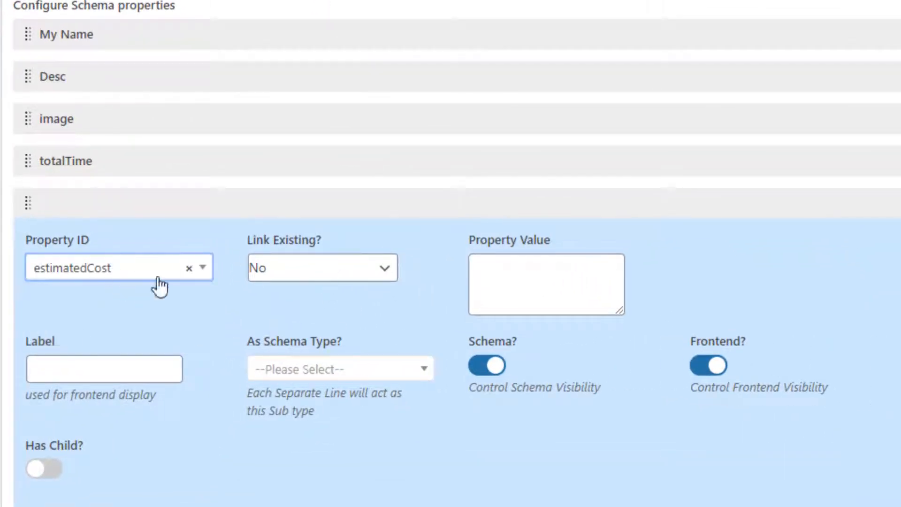
left_click(107, 374)
key("ctrl+v")
Set the estimatedCost field's schema type to MonetaryAmount and check that type against the Firefox test results
scroll(272, 331, "down", 3)
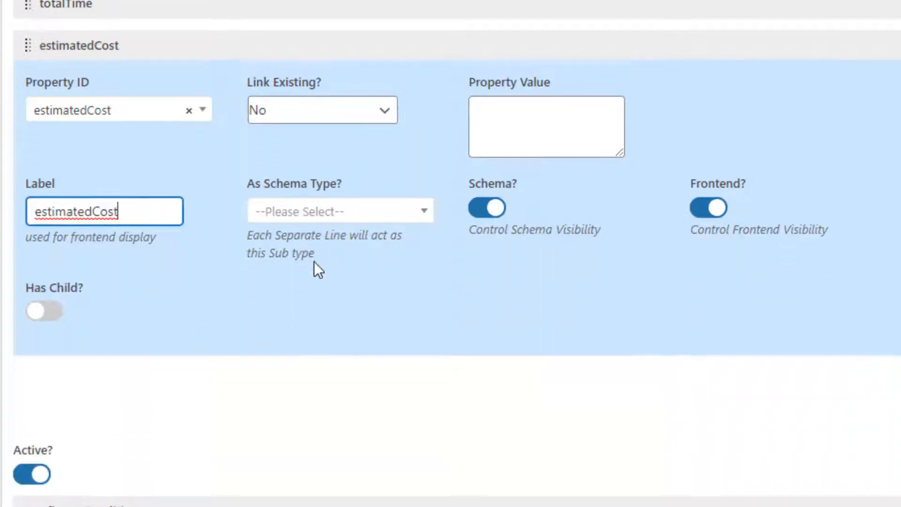
left_click(352, 194)
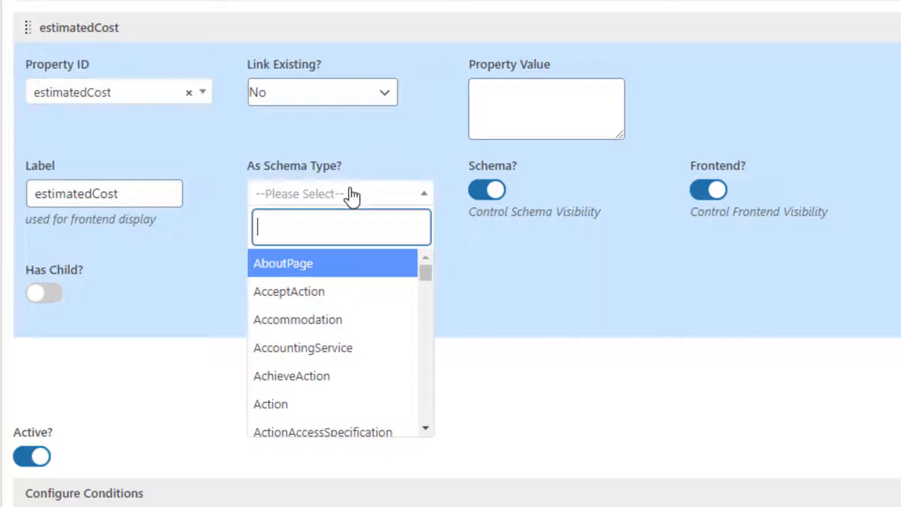
type("monet")
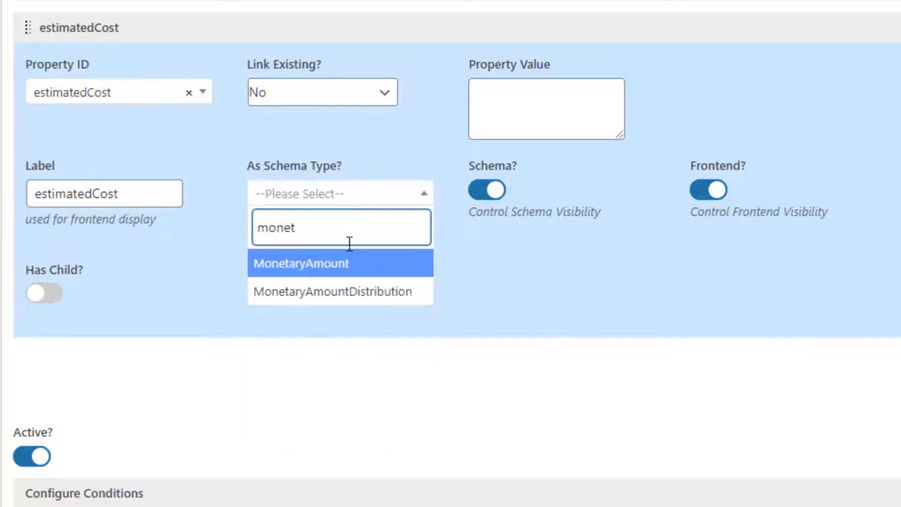
left_click(379, 271)
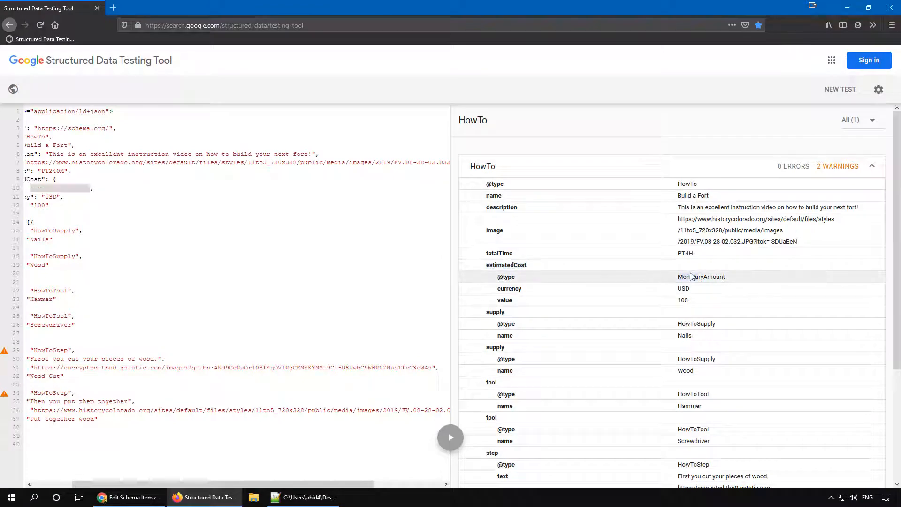
double_click(690, 276)
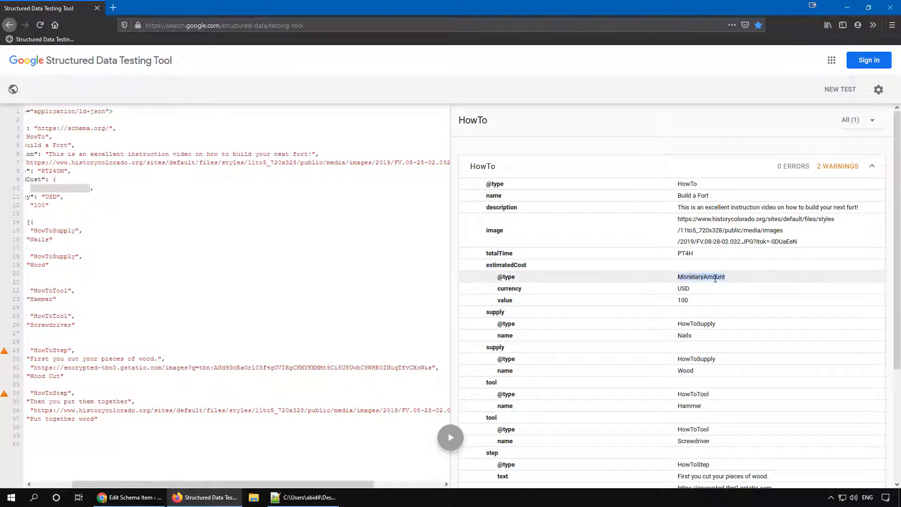
left_click(127, 497)
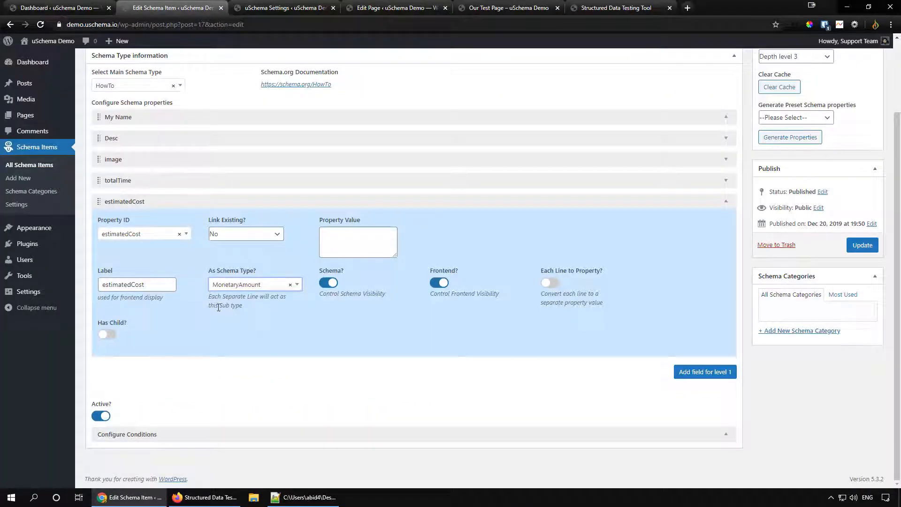
Enable child properties for estimatedCost and set the first level 2 field's property ID to currency
left_click(107, 335)
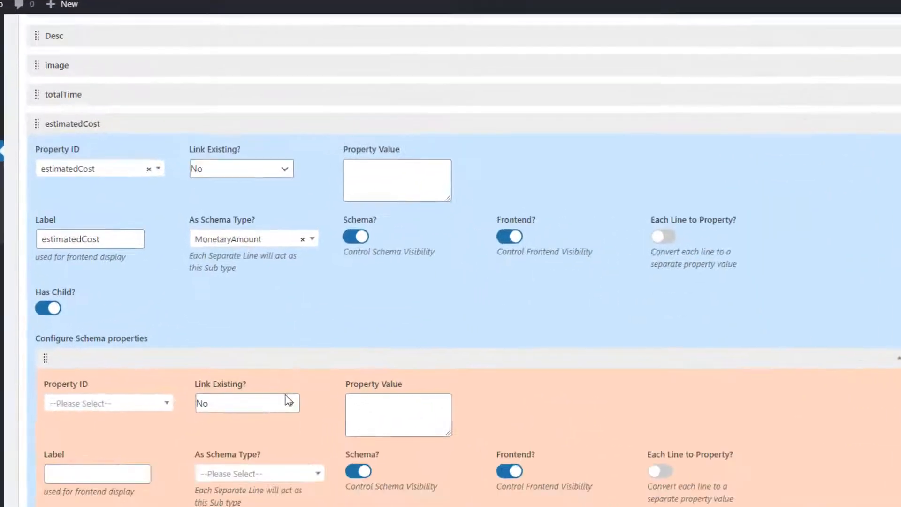
scroll(288, 400, "down", 1)
left_click(122, 313)
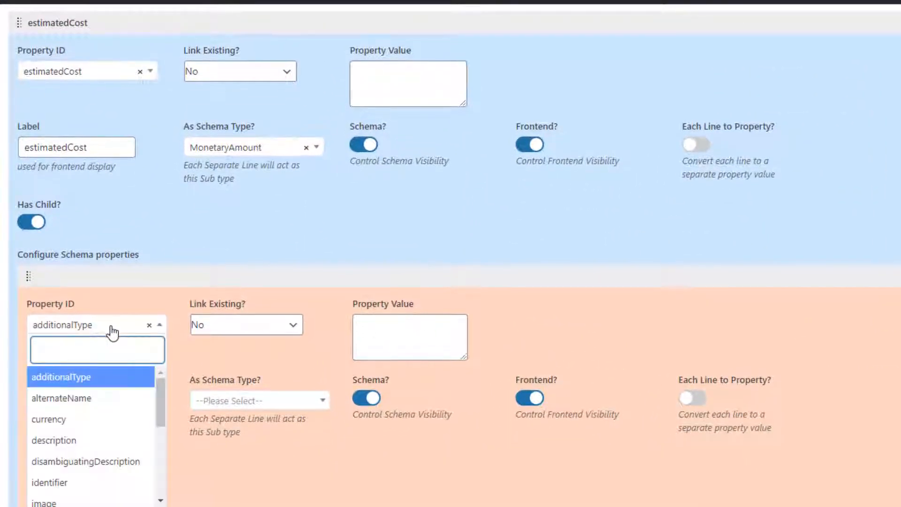
type("curr")
left_click(63, 376)
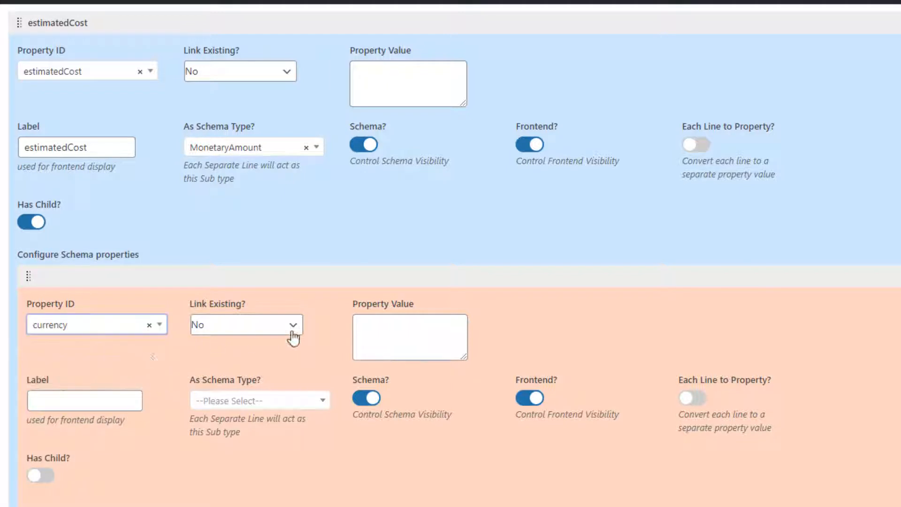
Set the currency field's value to USD and its label to currency, then collapse it and add another level 2 field
left_click(381, 333)
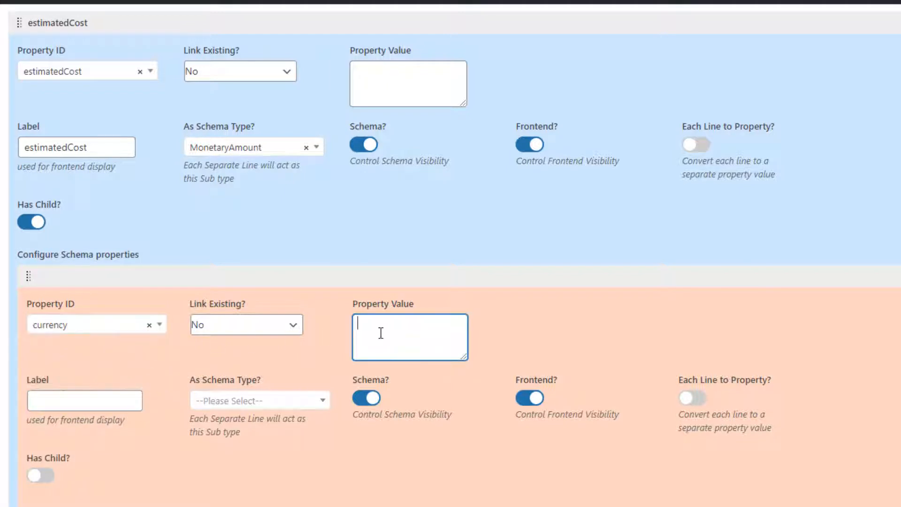
left_click(95, 394)
type("currency")
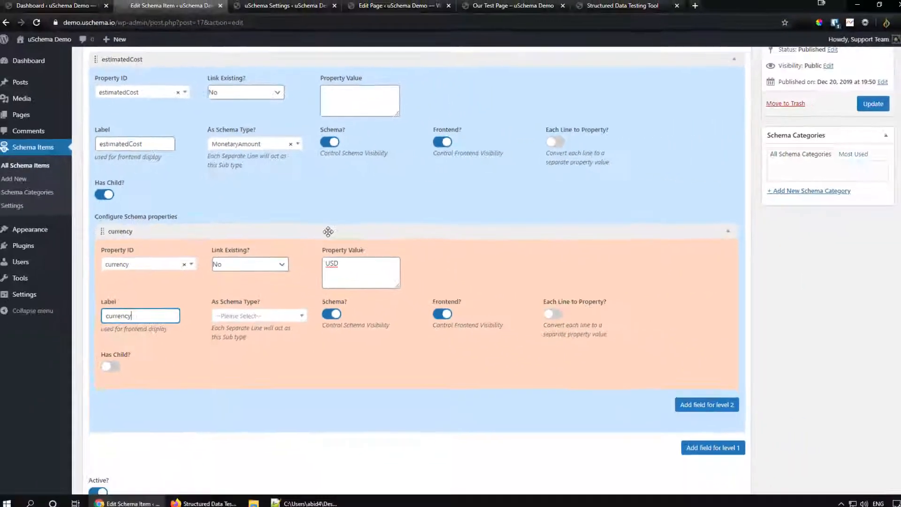
left_click(354, 259)
left_click(691, 328)
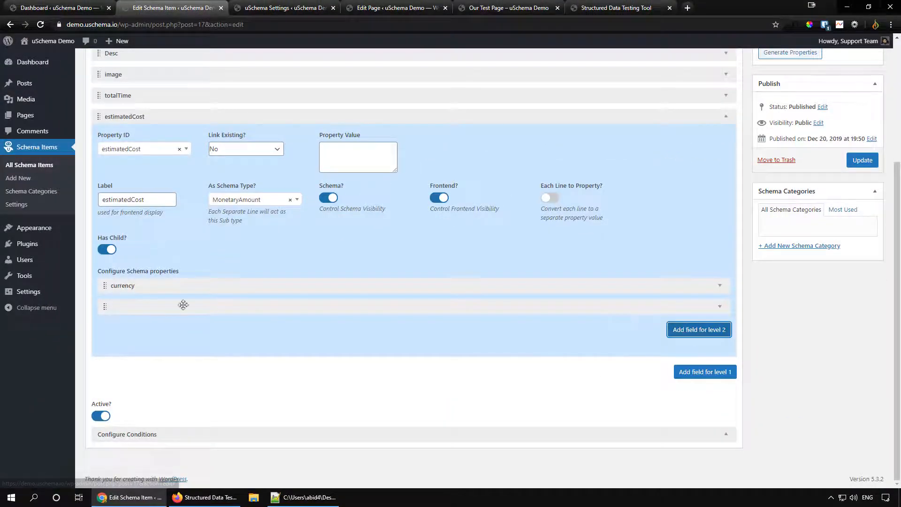
Set the new level 2 field's property ID and label to value and its property value to 100, then collapse it
left_click(216, 497)
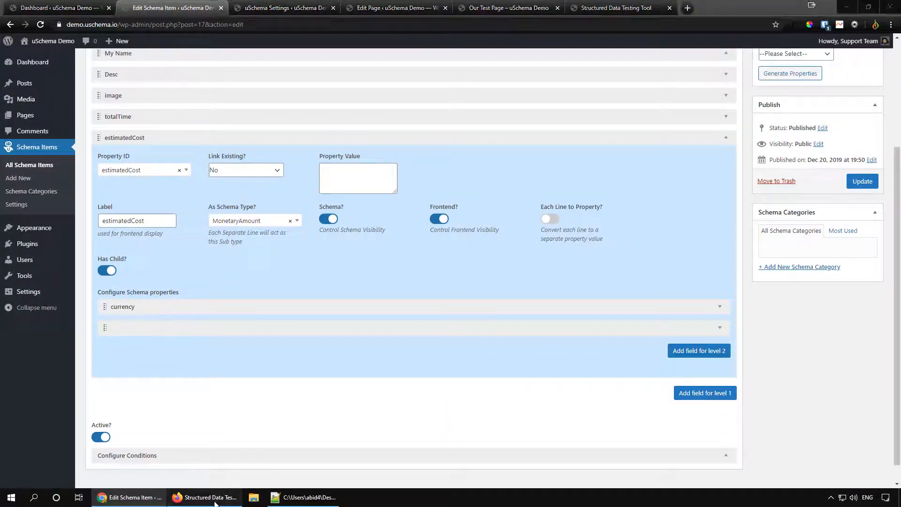
left_click(130, 497)
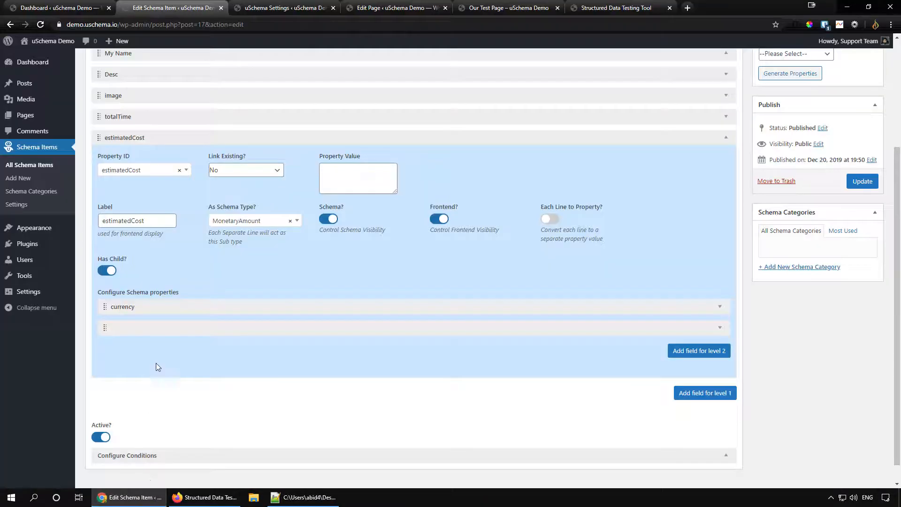
left_click(166, 325)
left_click(151, 359)
type("value")
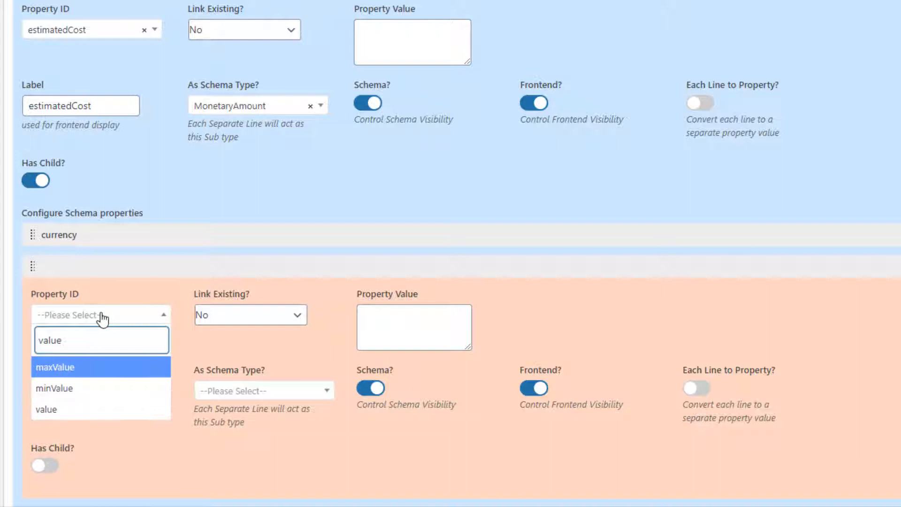
left_click(60, 408)
left_click(380, 332)
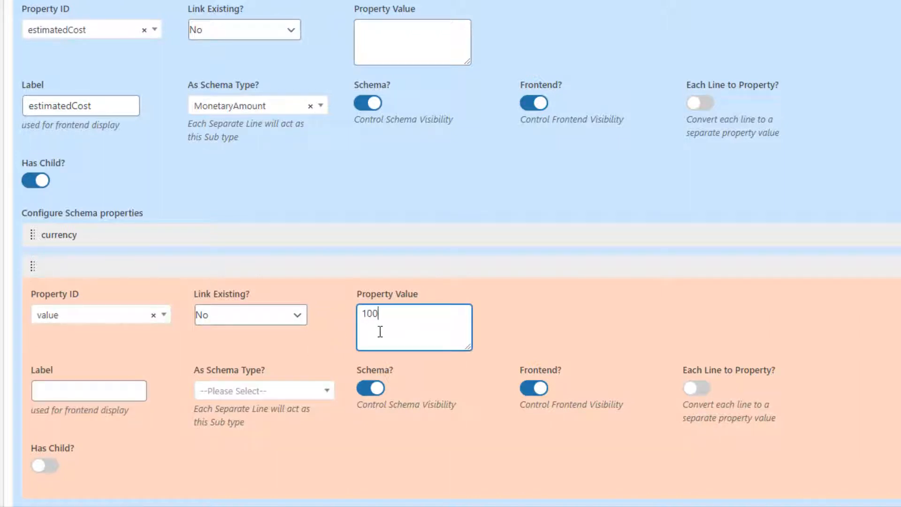
left_click(71, 394)
type("va")
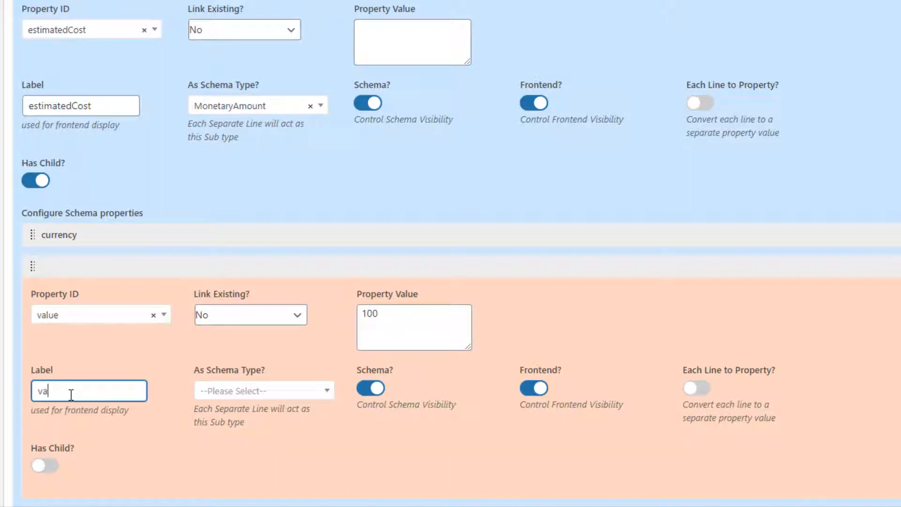
type("lue")
left_click(322, 264)
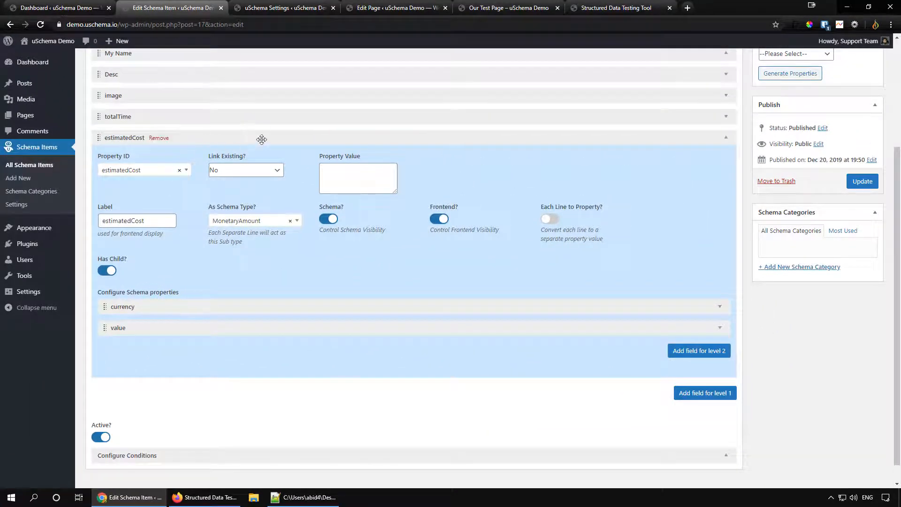
Save the updated schema item with its estimatedCost property
scroll(261, 139, "up", 4)
scroll(256, 298, "down", 3)
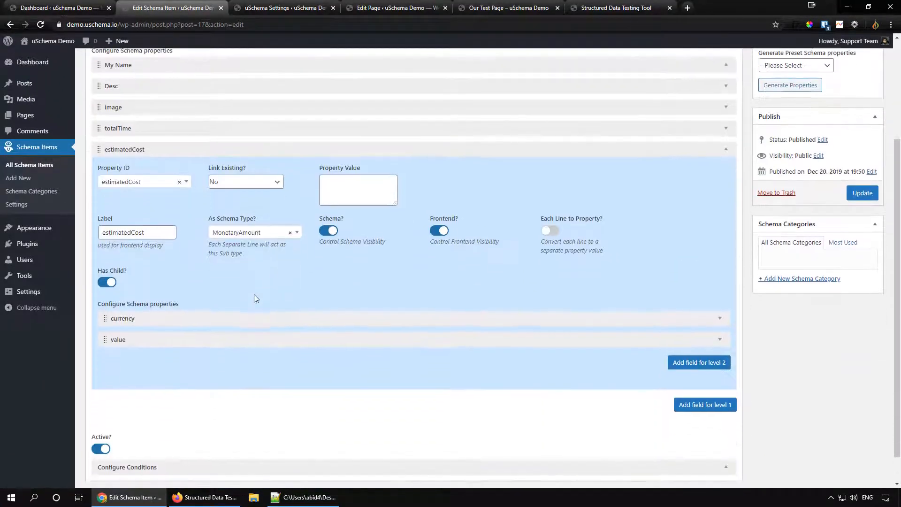
left_click(861, 192)
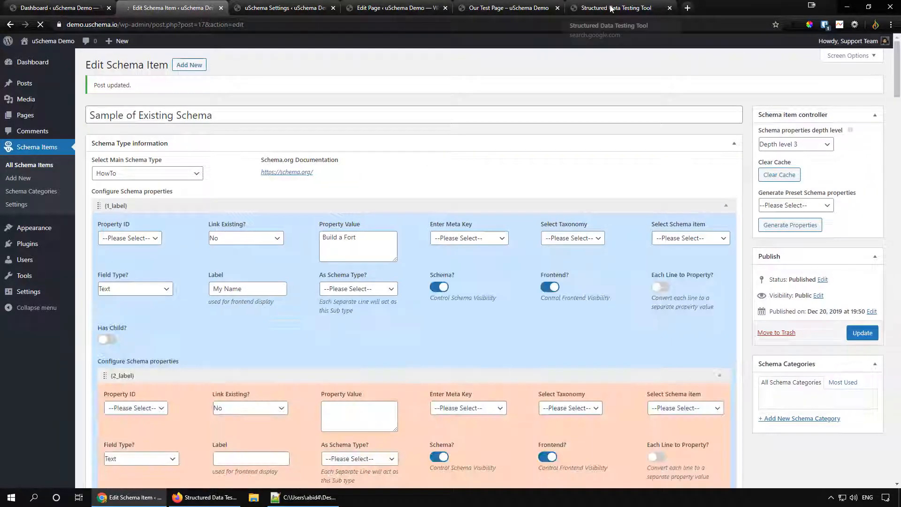
Rerun the structured data test for the test page in Chrome and examine the HowTo item's properties
left_click(612, 8)
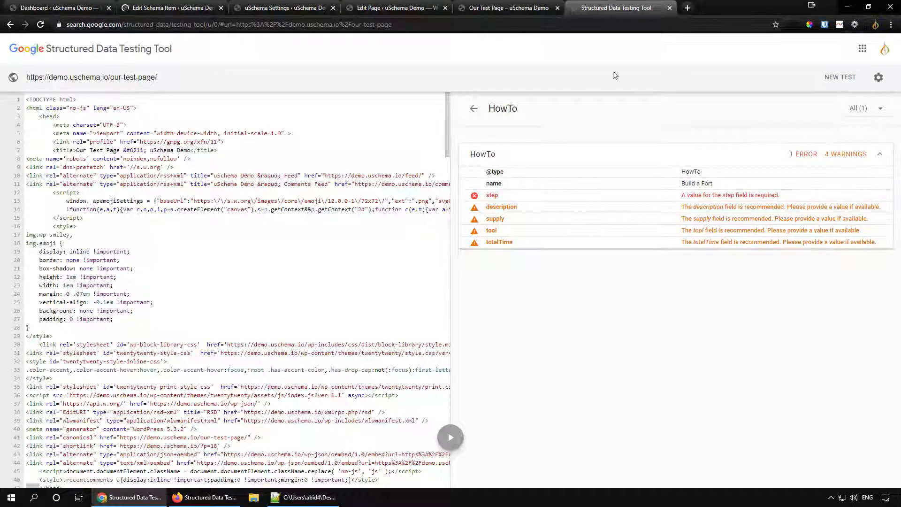
left_click(40, 26)
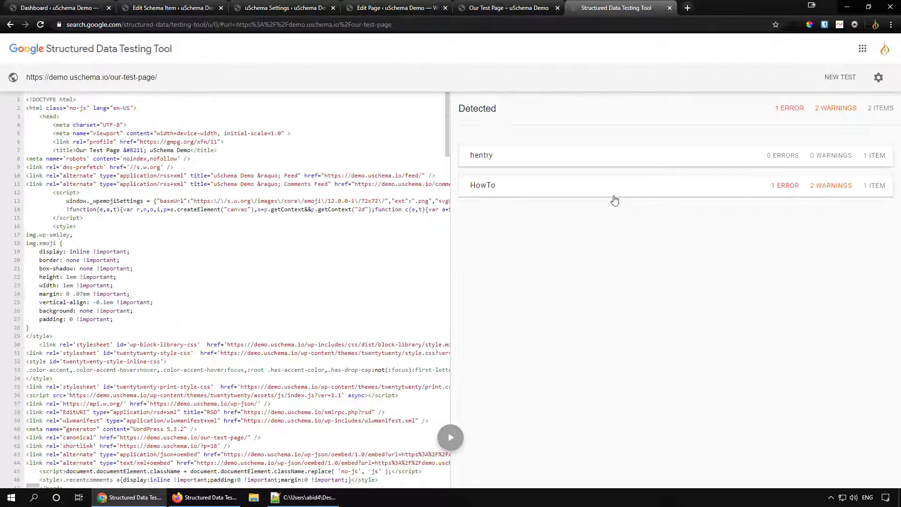
left_click(613, 196)
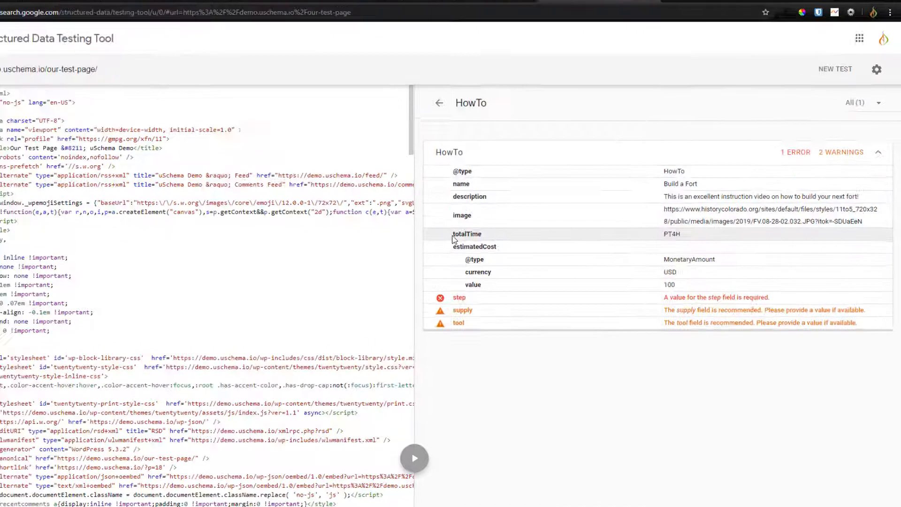
double_click(454, 235)
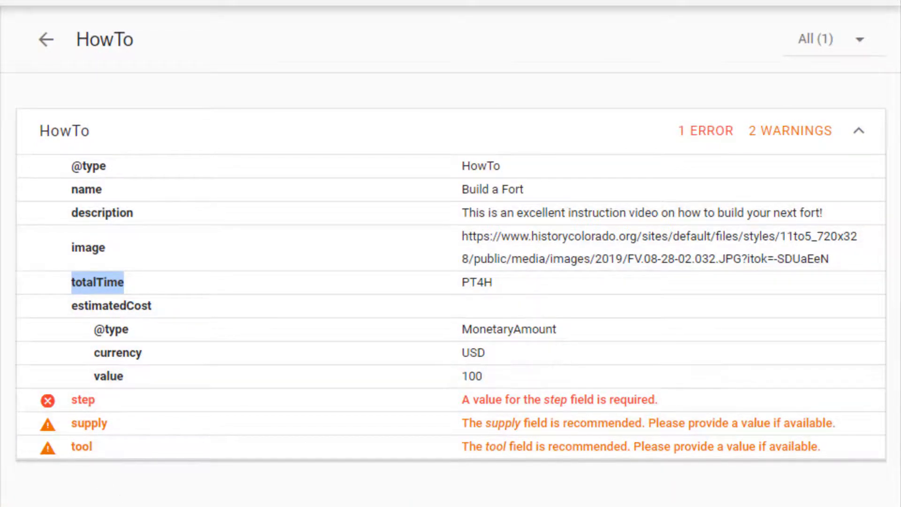
Examine the supply entries in the Firefox test results for the next property to recreate
left_click(150, 7)
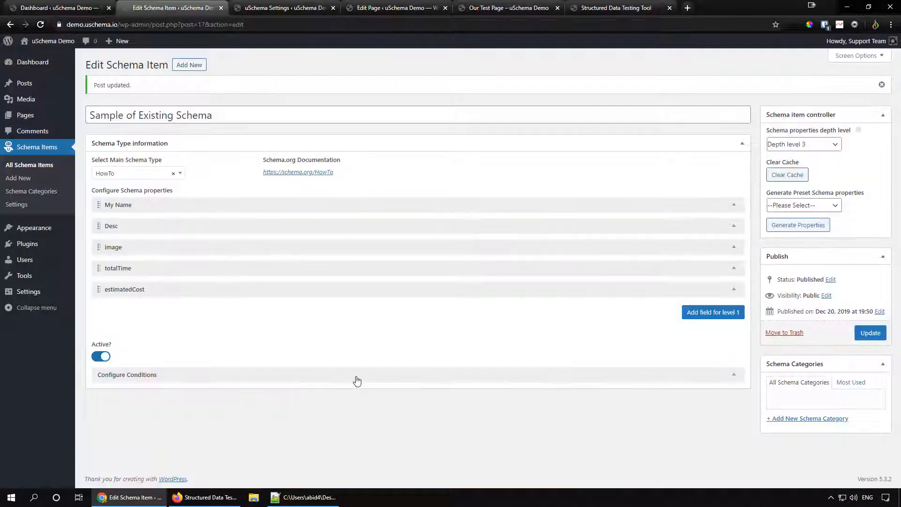
left_click(207, 497)
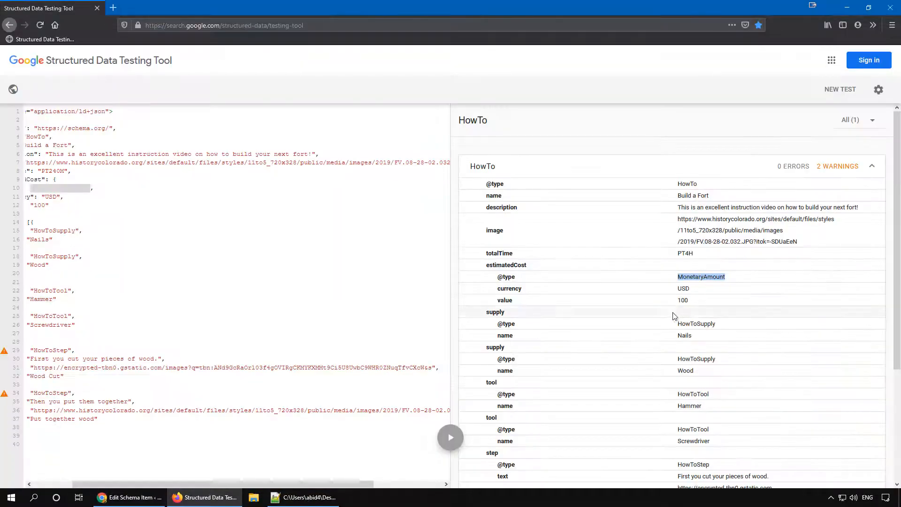
double_click(516, 313)
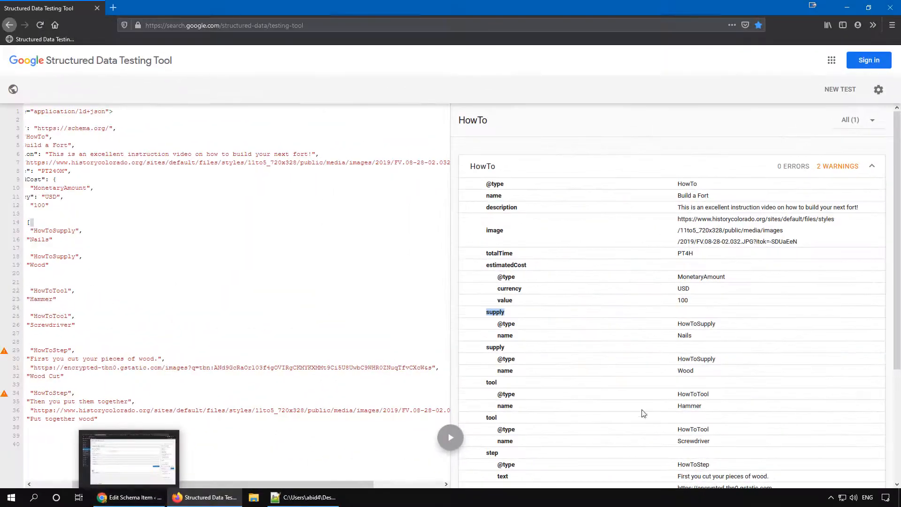
Return to the schema item in Chrome, add a level 1 field and set its property ID to supply
left_click(133, 498)
left_click(699, 312)
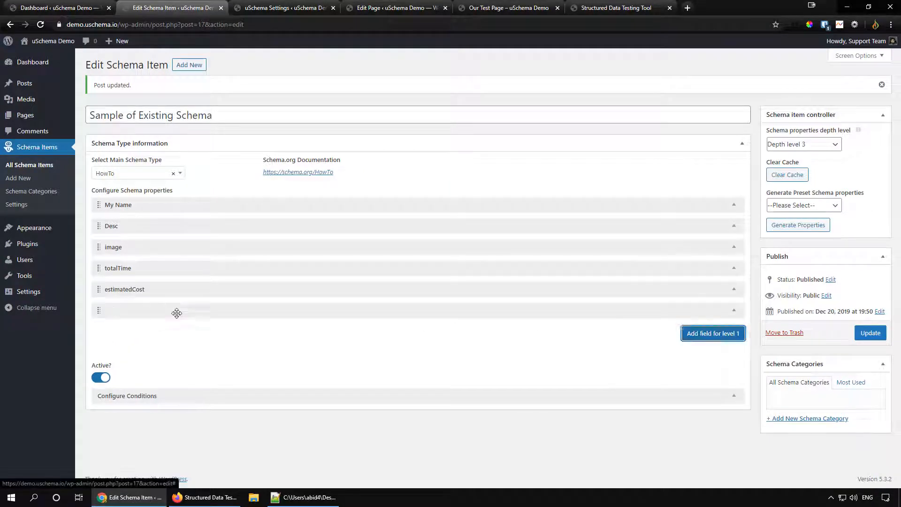
left_click(170, 315)
left_click(141, 343)
type("supply")
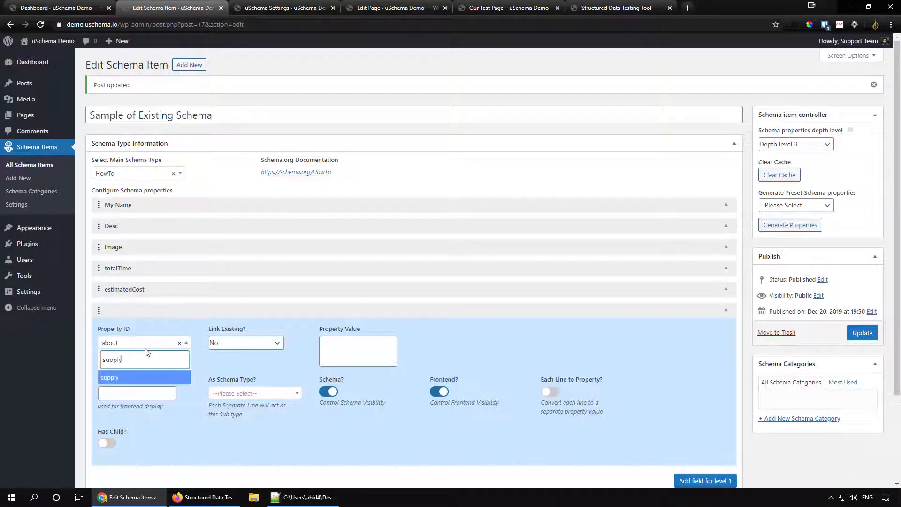
left_click(119, 378)
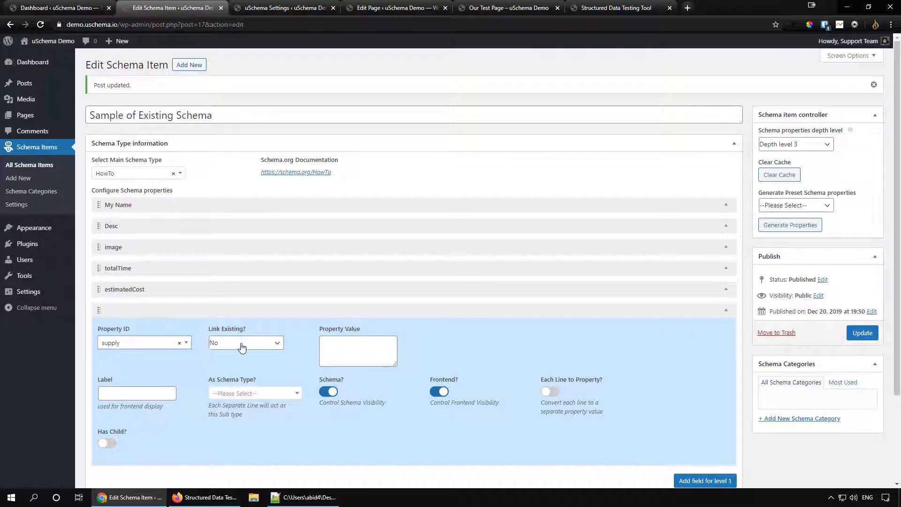
Set the new field's label to supply and its schema type to HowToSupply
left_click(137, 397)
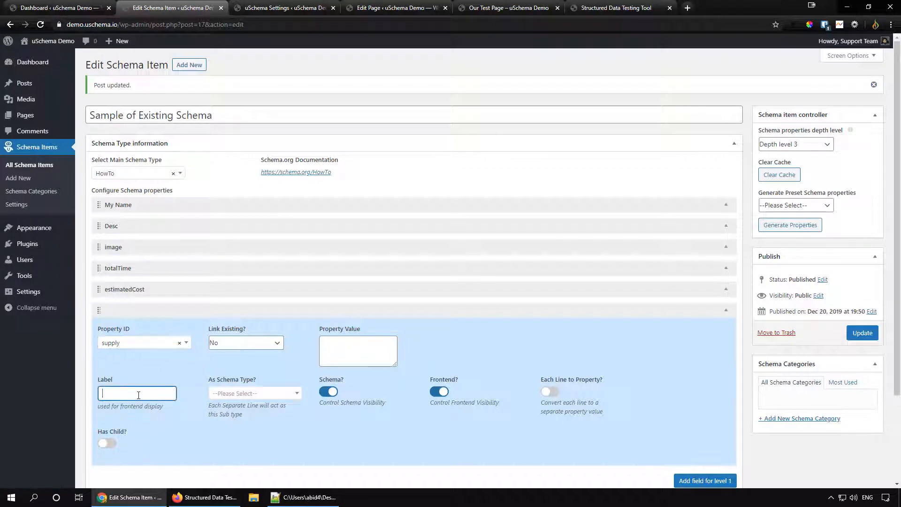
type("supply")
left_click(275, 397)
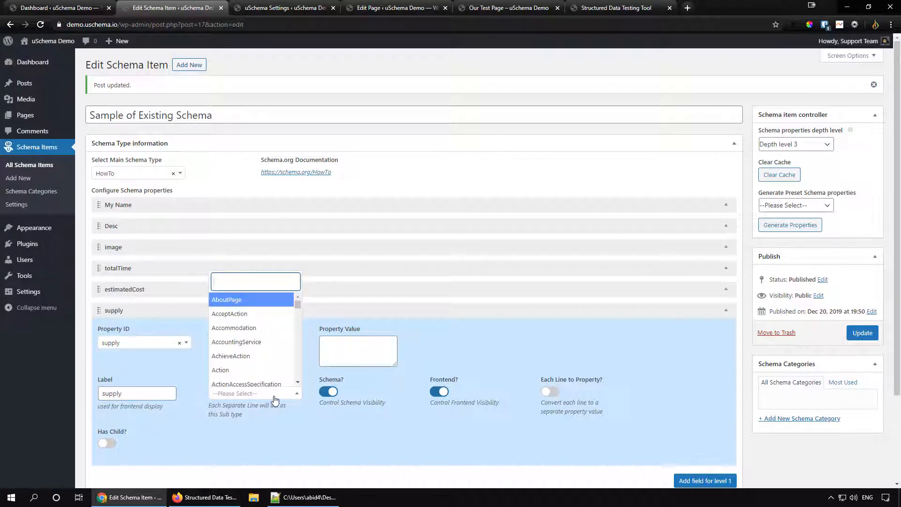
type("suppl")
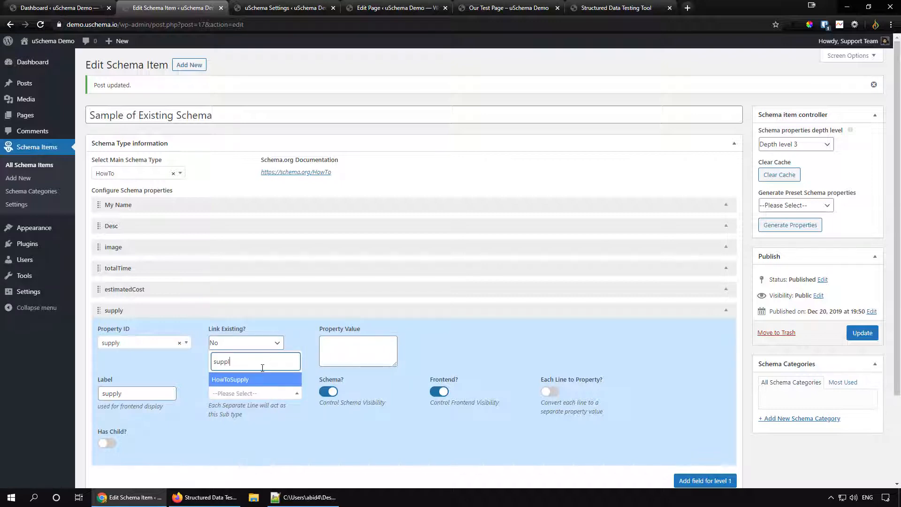
left_click(252, 380)
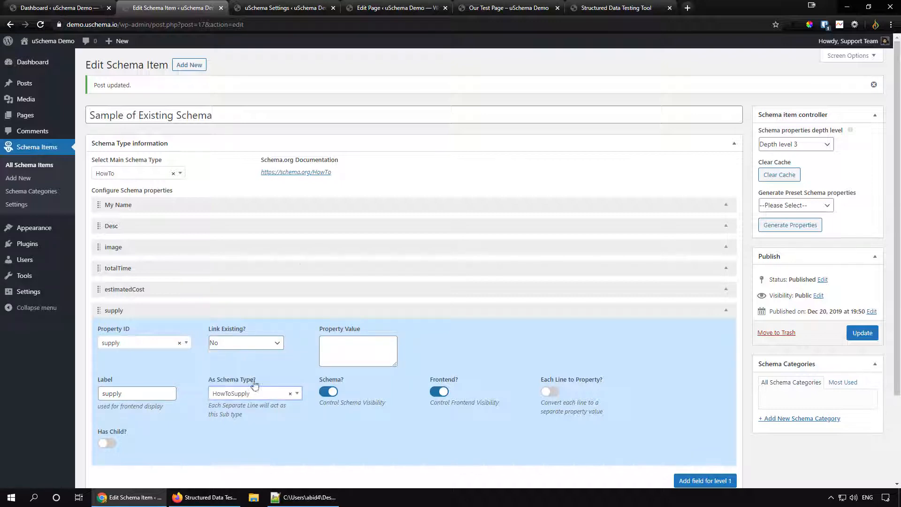
scroll(306, 258, "down", 2)
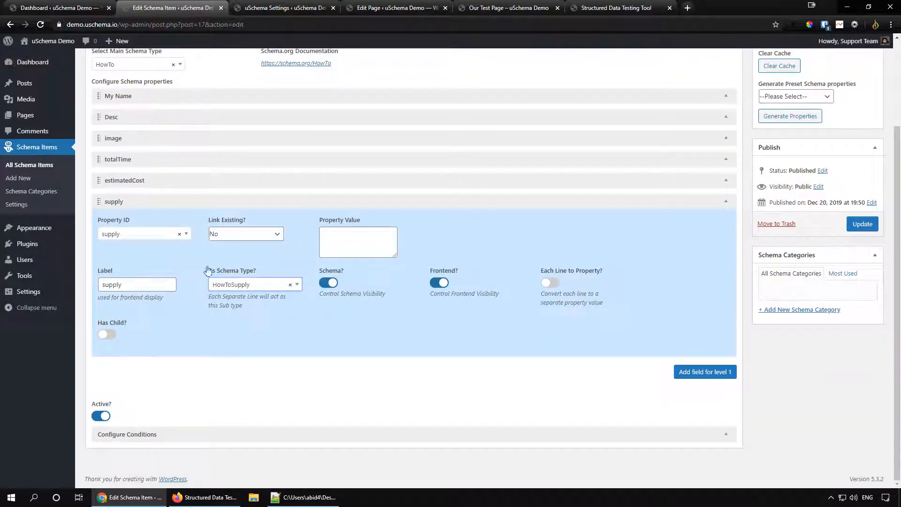
Look up the first supply's name in the Firefox test results and enter Nails as the supply field's property value in Chrome
left_click(225, 504)
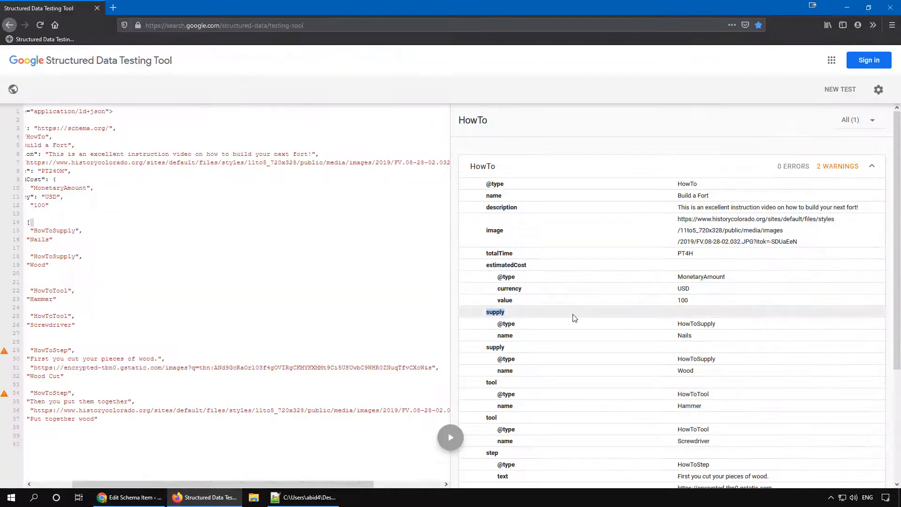
left_click_drag(693, 336, 678, 338)
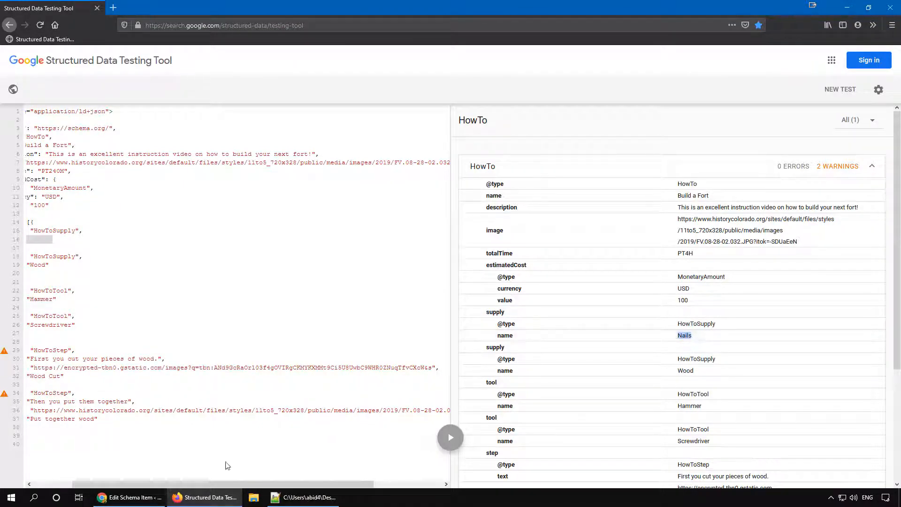
mouse_move(152, 501)
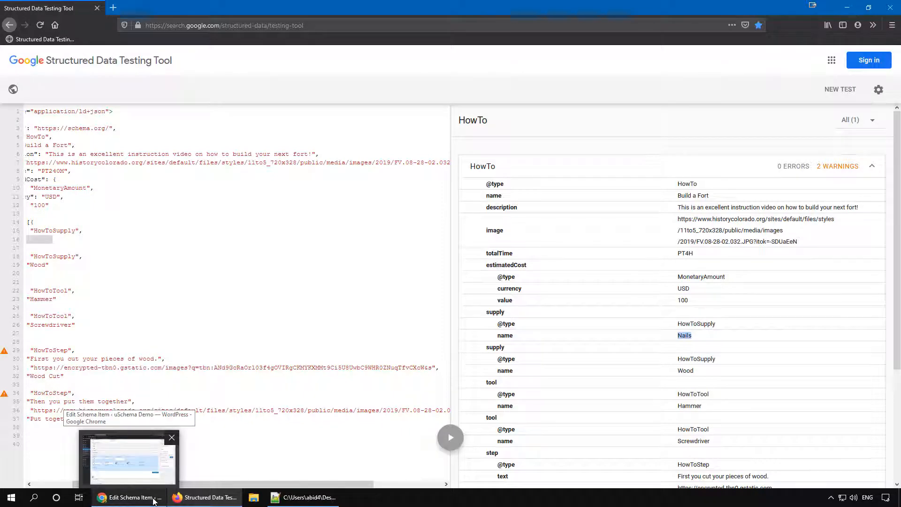
left_click(153, 499)
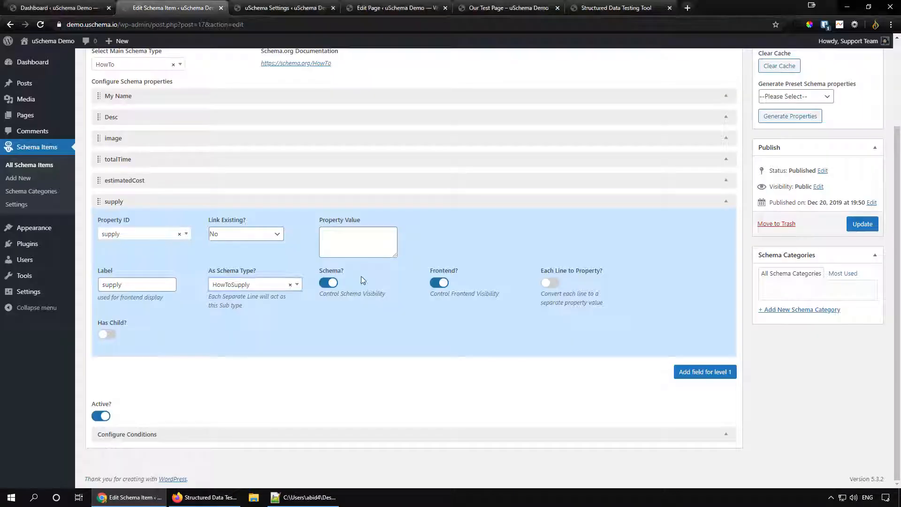
left_click(359, 244)
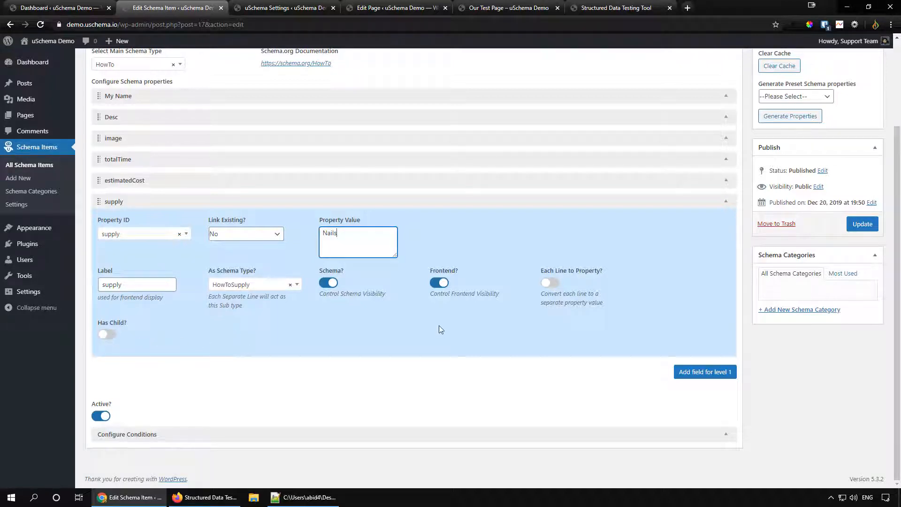
Add another level 1 field below the Nails supply field and set its property ID to supply
left_click(699, 372)
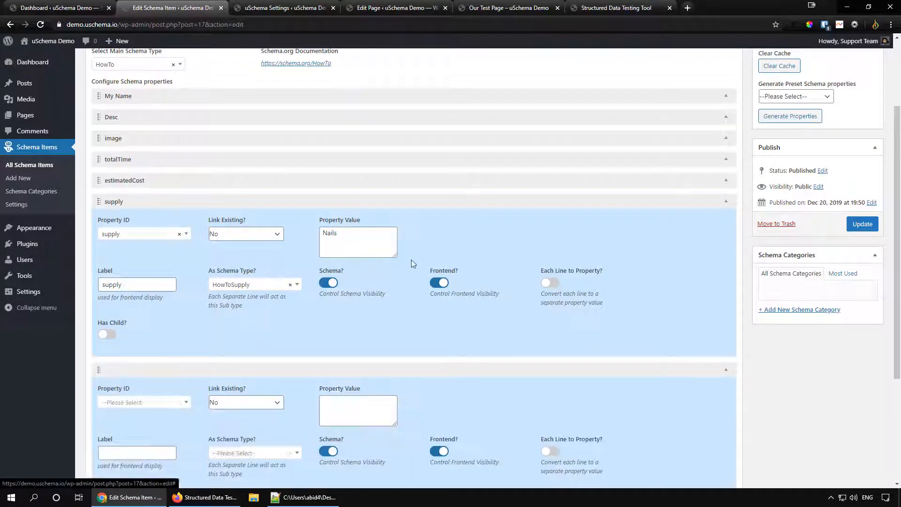
scroll(408, 260, "down", 2)
scroll(404, 252, "down", 2)
left_click(140, 263)
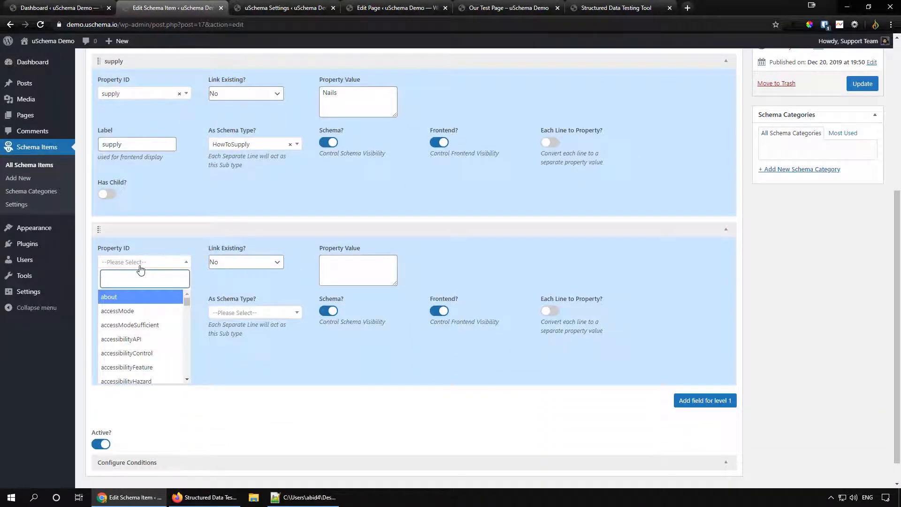
type("supply")
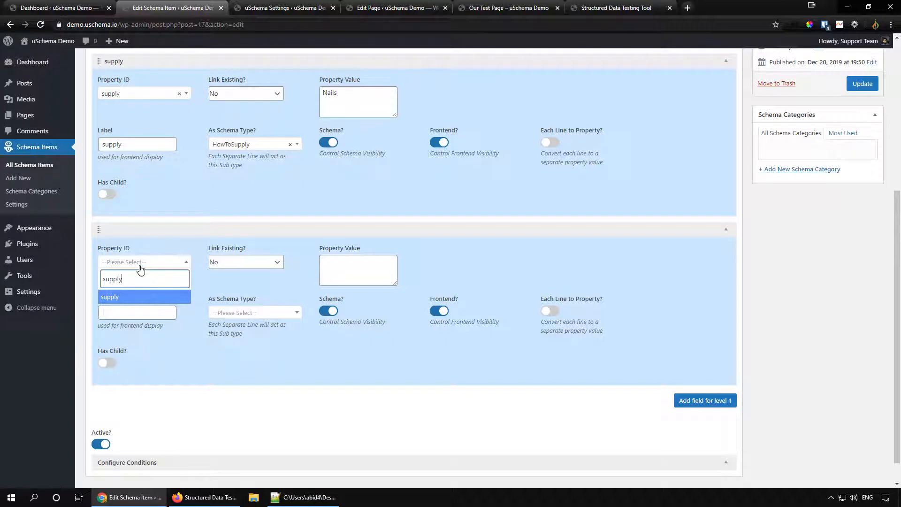
left_click(115, 297)
Set the second supply field's property value to Wood, taken from the Firefox test results, and its label to supply
left_click(352, 267)
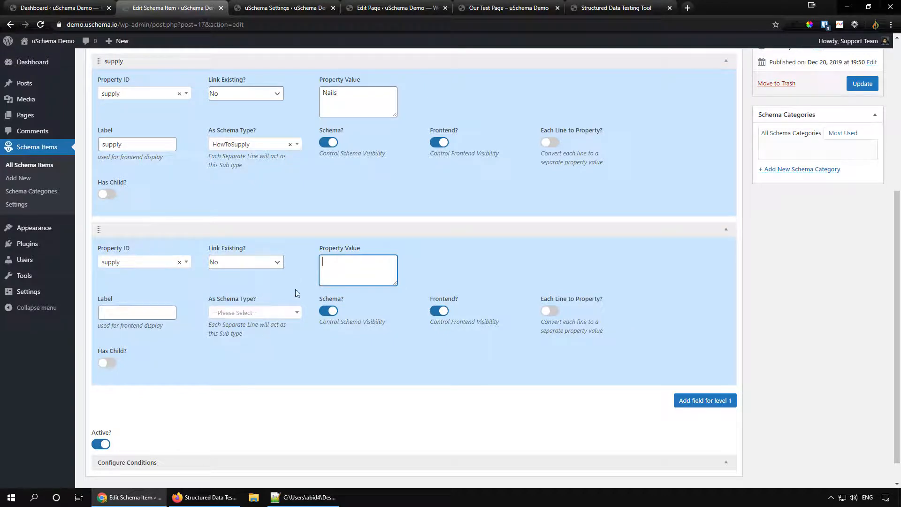
left_click(206, 497)
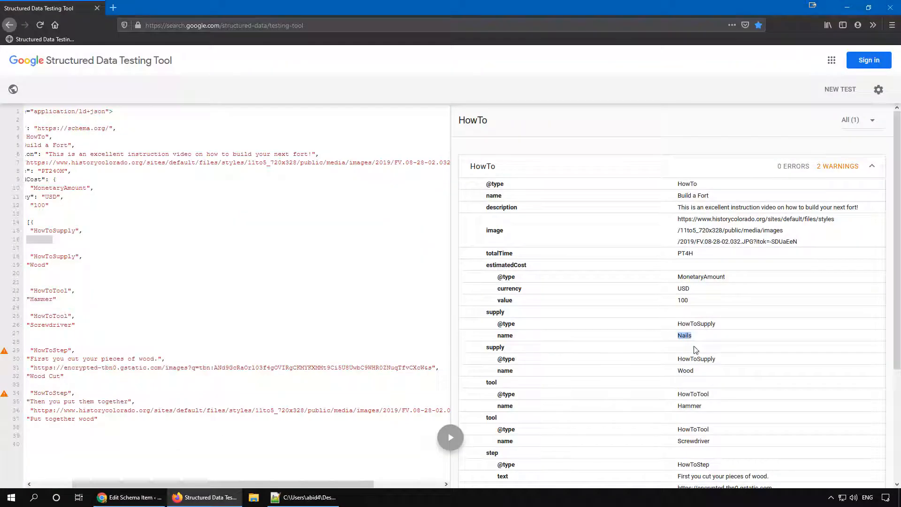
double_click(685, 370)
left_click(130, 497)
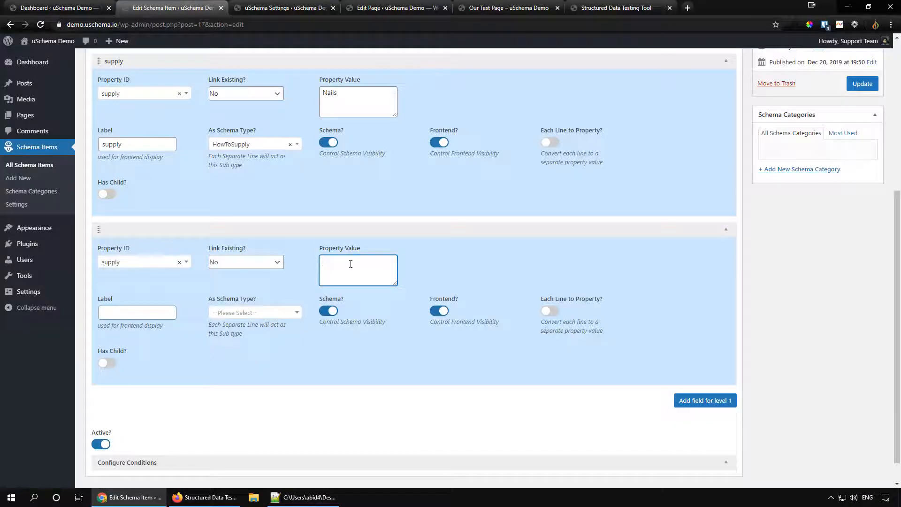
left_click(144, 314)
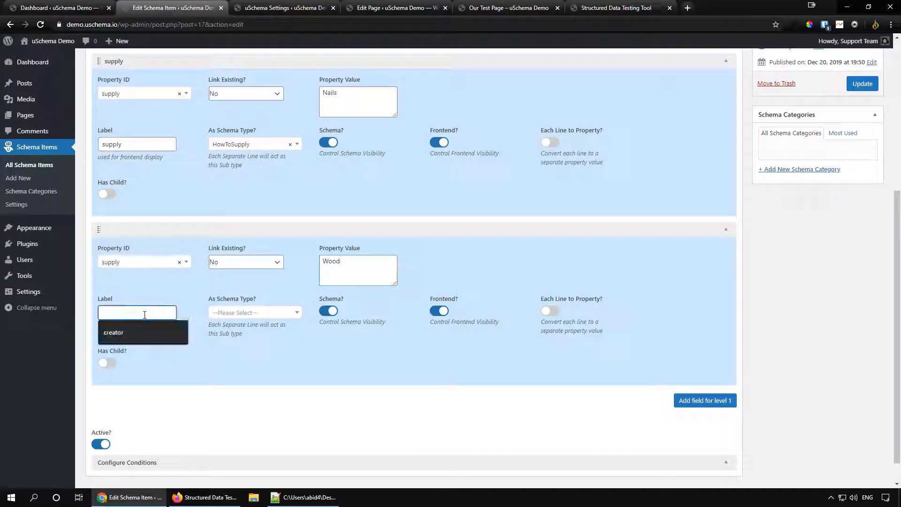
type("supply")
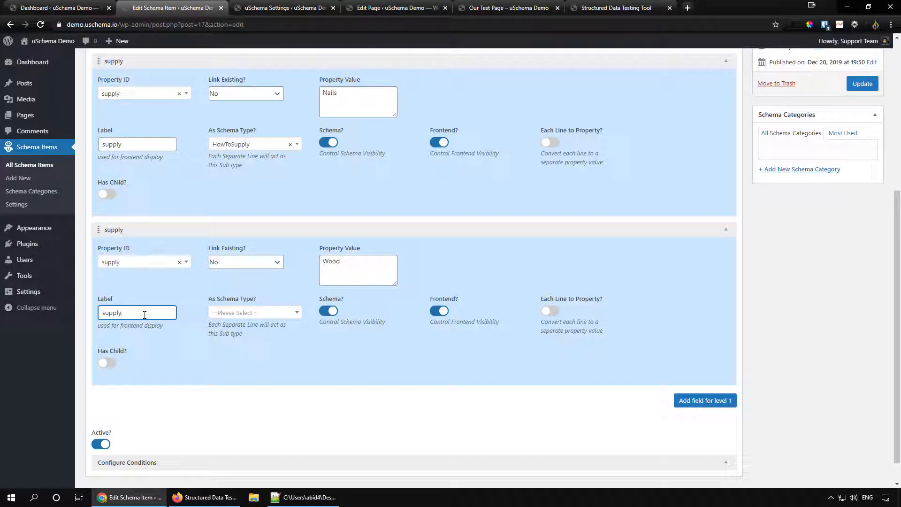
Set the second supply field's schema type to HowToSupply and update the schema item
left_click(259, 313)
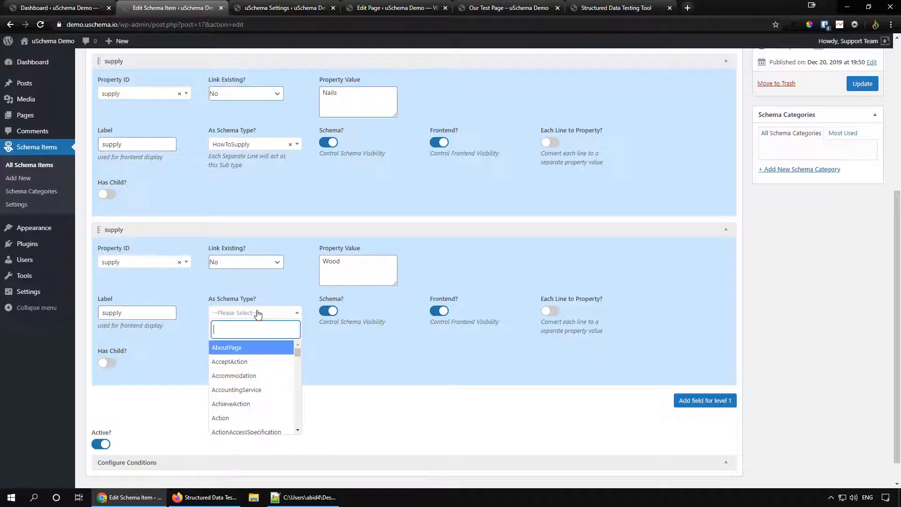
type("supp")
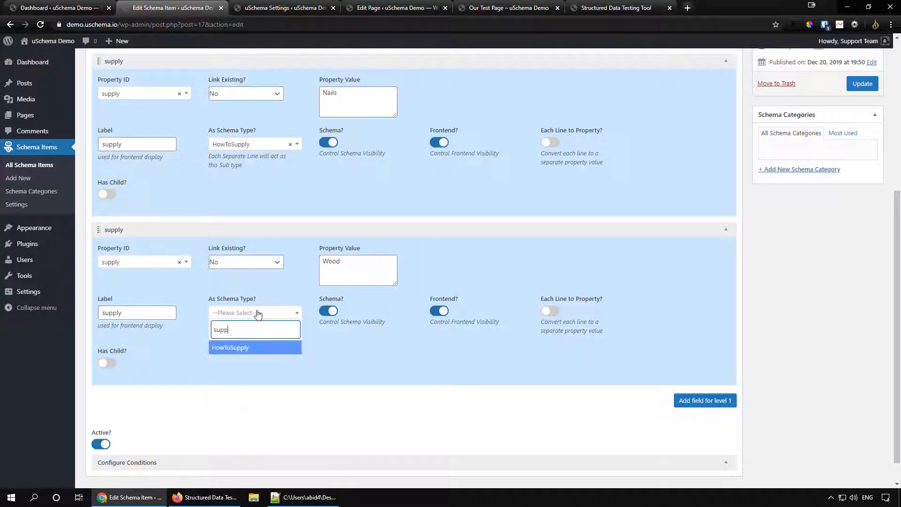
type("ly")
scroll(234, 375, "up", 1)
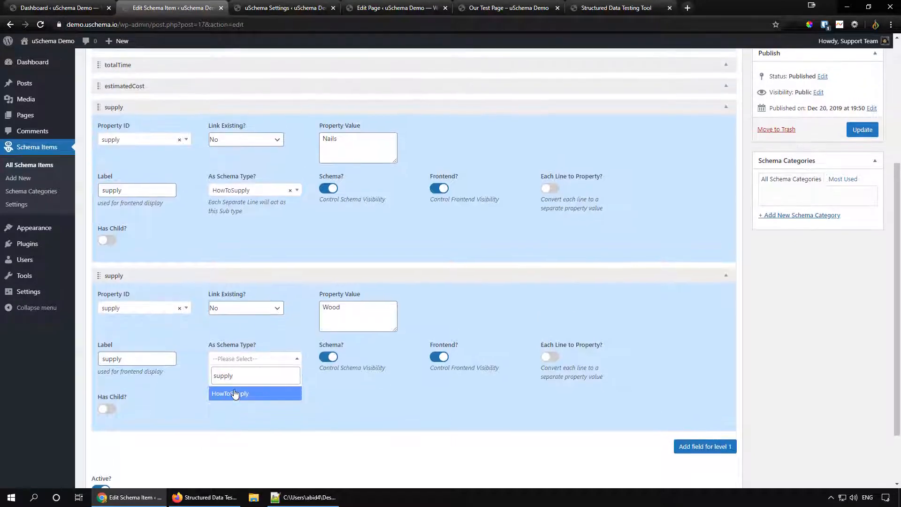
left_click(249, 396)
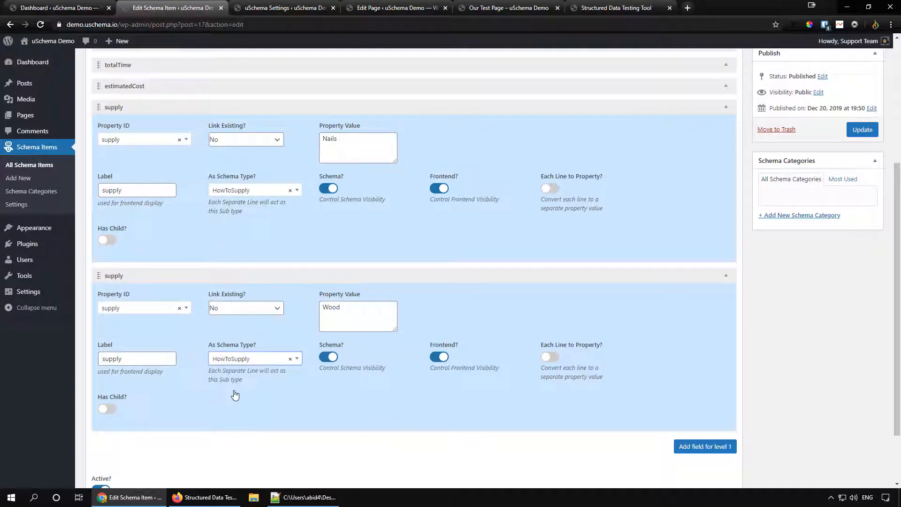
left_click(862, 133)
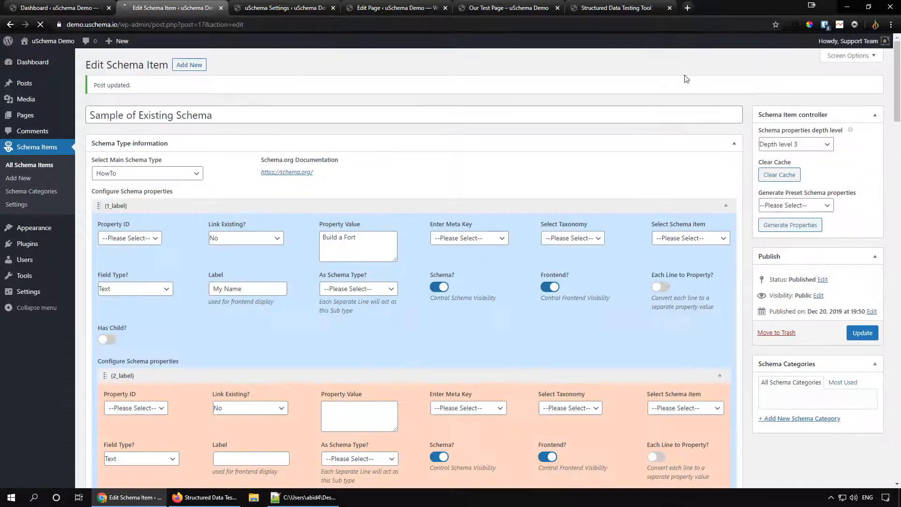
Rerun the structured data test for the test page in Chrome and examine the HowTo item's supply entries and errors
left_click(629, 8)
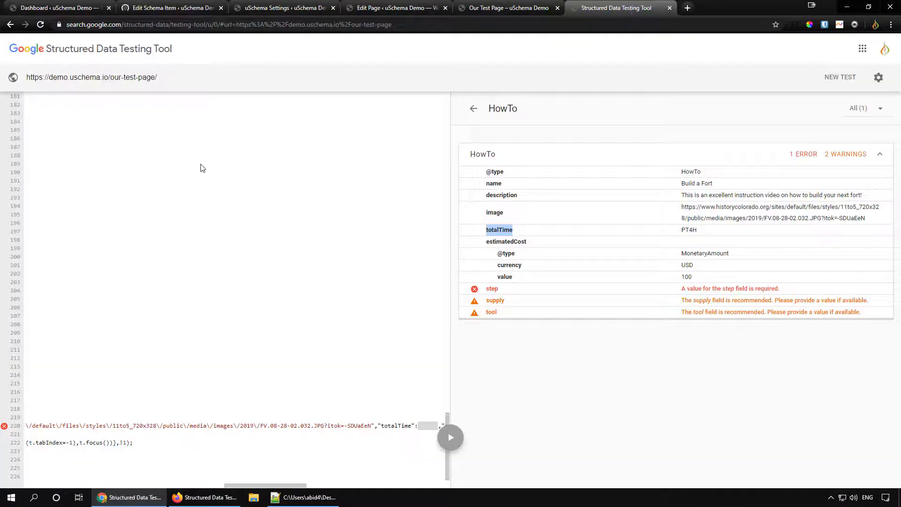
left_click(42, 26)
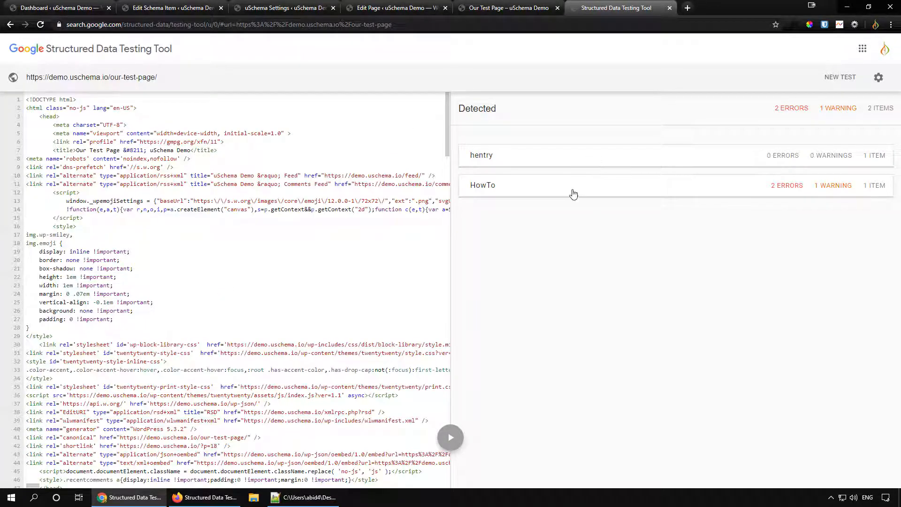
left_click(573, 193)
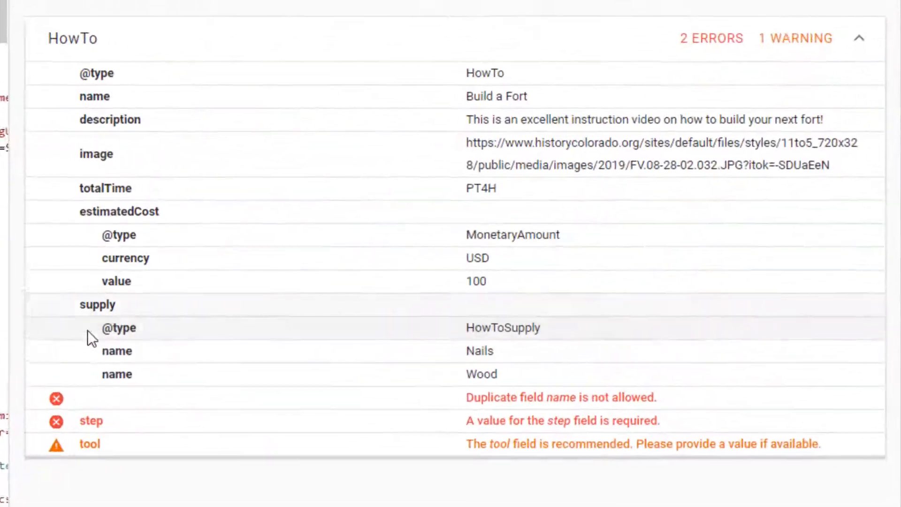
left_click_drag(79, 305, 106, 305)
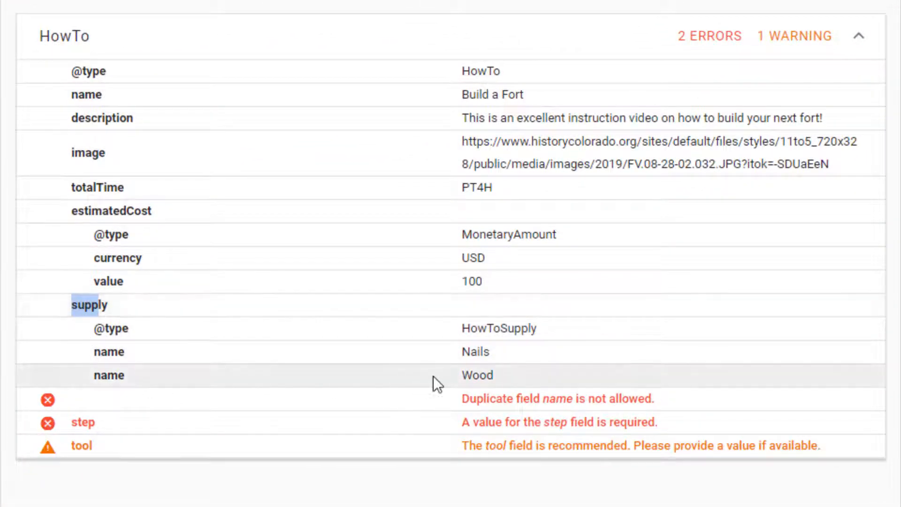
left_click_drag(500, 376, 452, 353)
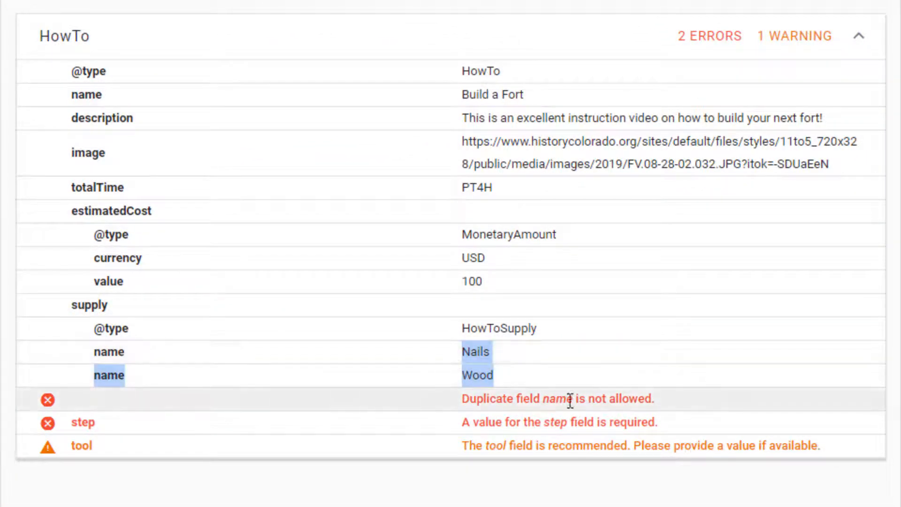
left_click_drag(656, 400, 465, 404)
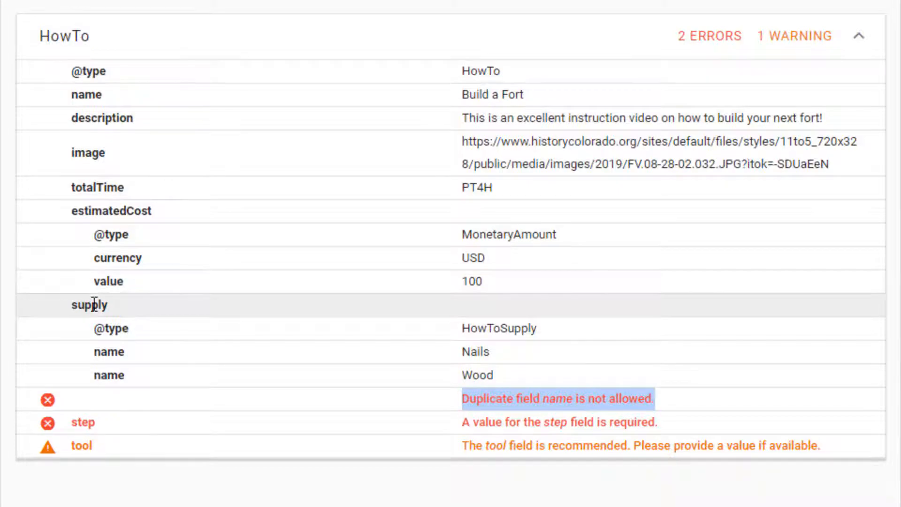
Return to the schema item, enable child properties on the first supply field and set the child's property ID to name
left_click(144, 8)
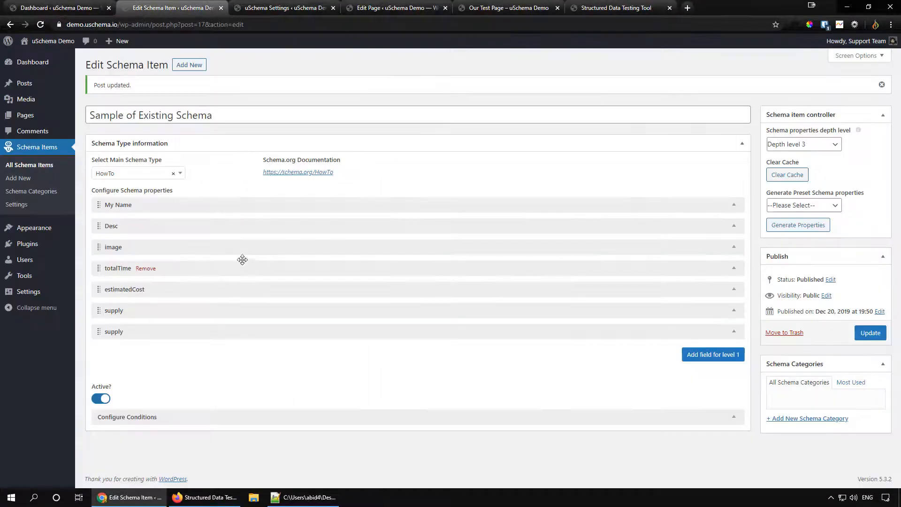
left_click(255, 312)
left_click(46, 307)
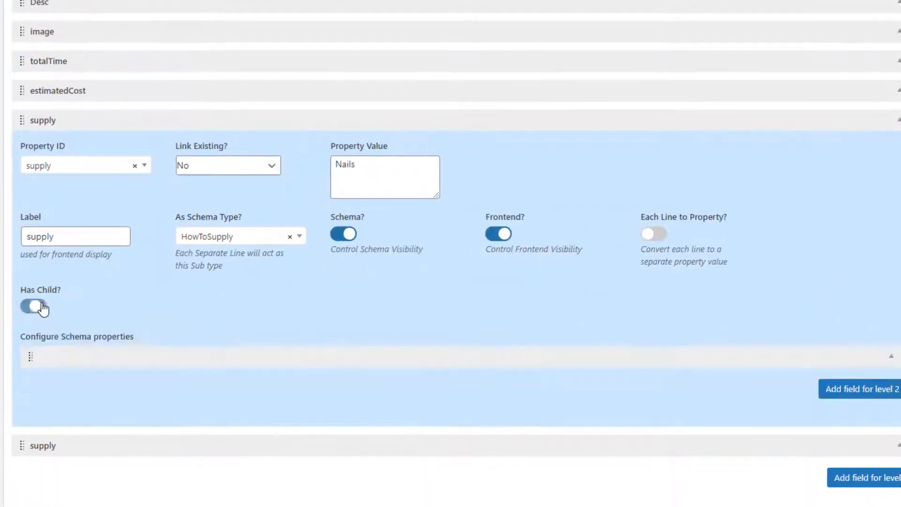
left_click(131, 358)
left_click(100, 400)
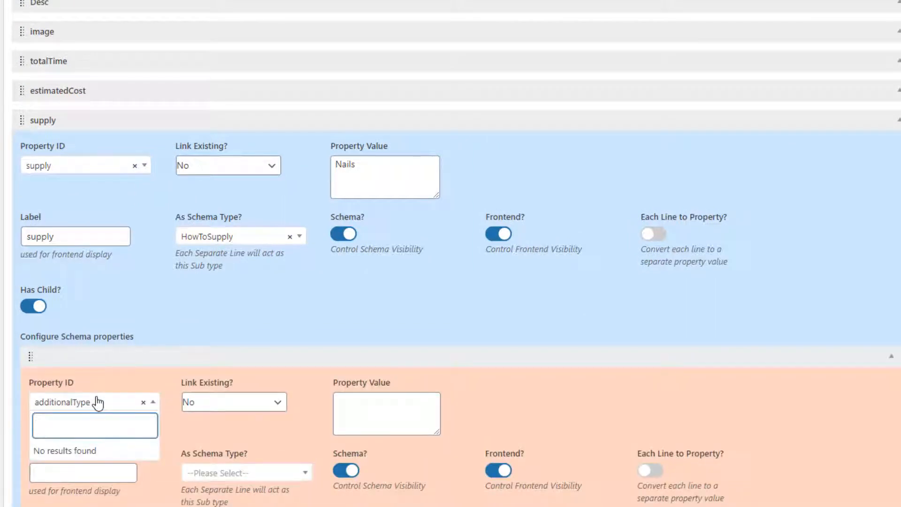
type("name")
left_click(45, 382)
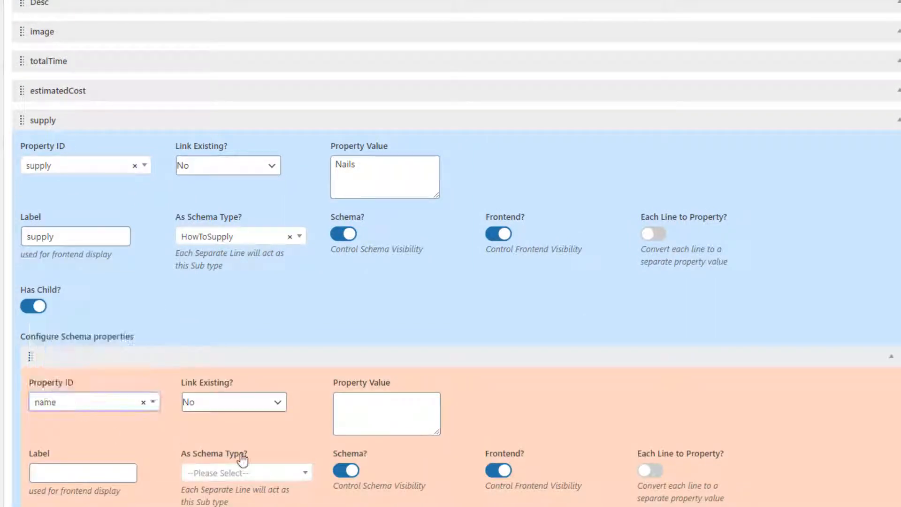
Move the value Nails from the first supply field into its name child property, and collapse the child
left_click_drag(368, 165, 322, 174)
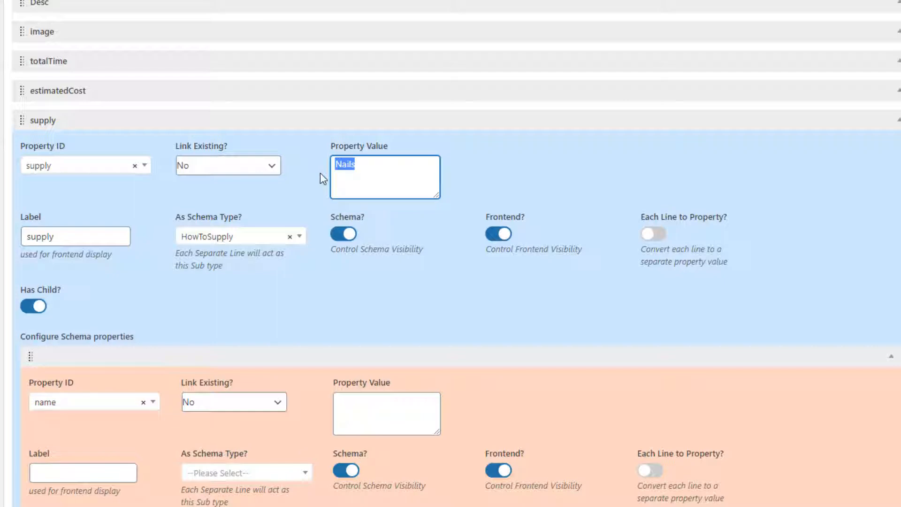
key("ctrl+x")
left_click(383, 408)
key("ctrl+v")
scroll(267, 331, "down", 5)
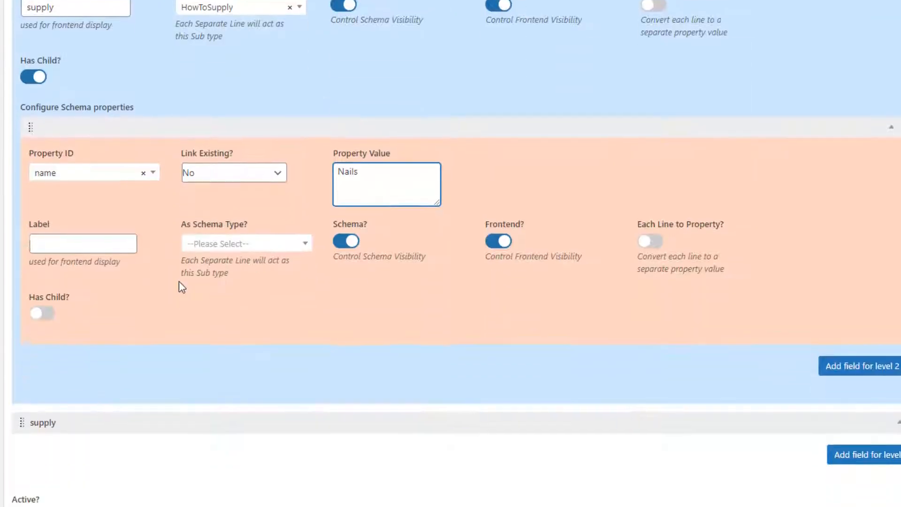
scroll(92, 128, "up", 3)
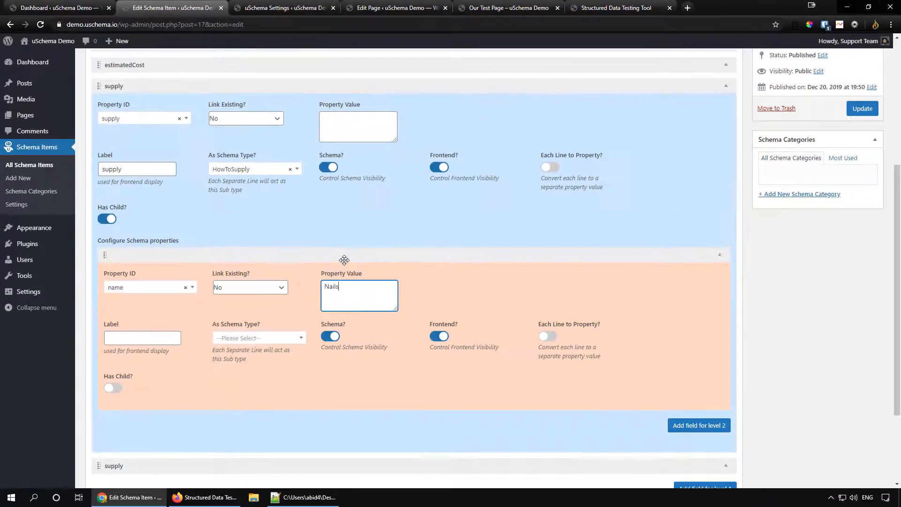
left_click(365, 225)
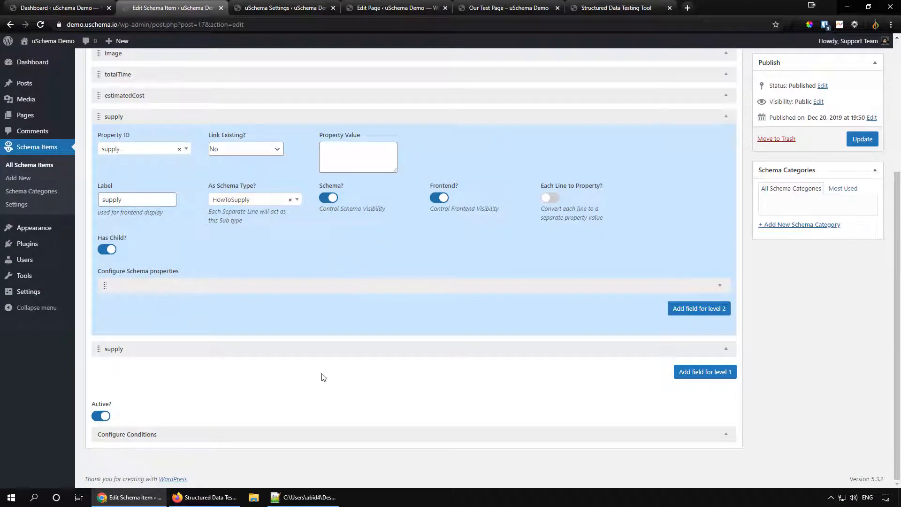
Clear the property value of the second supply field, enable its child properties and expand the new child field
left_click(367, 348)
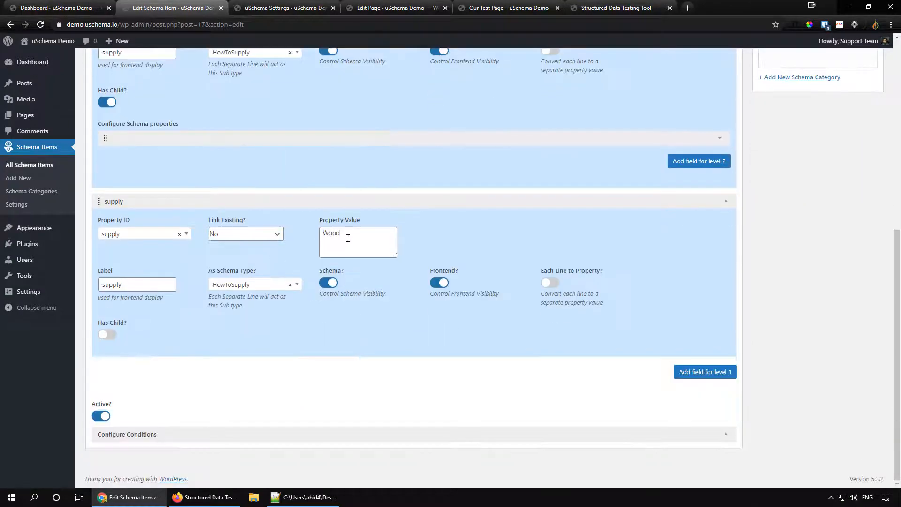
left_click_drag(347, 238, 314, 234)
key("BackSpace")
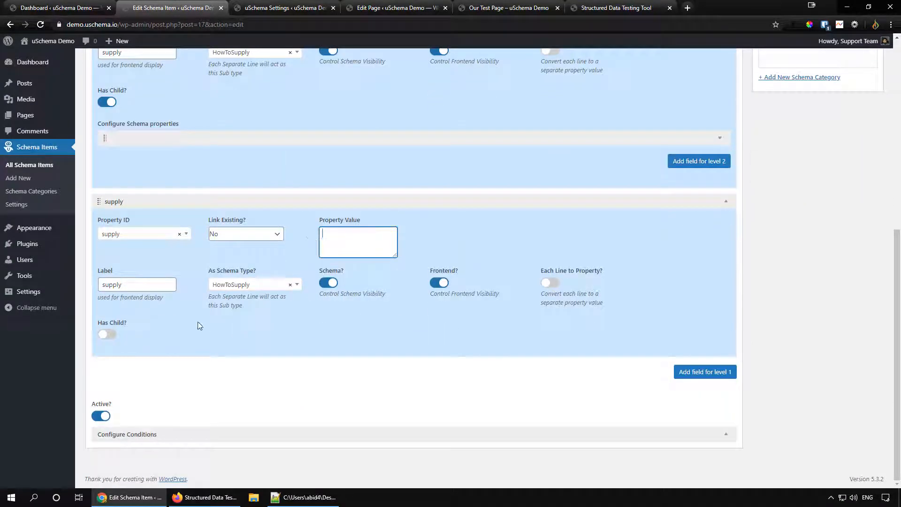
left_click(115, 336)
left_click(182, 371)
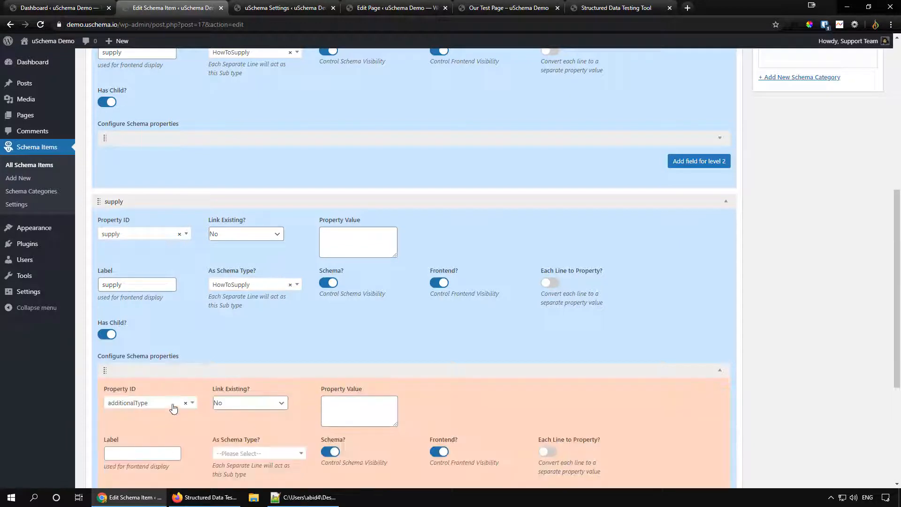
Set the second supply's child property ID to name with the value Wood, and collapse the child field
left_click(174, 408)
type("name")
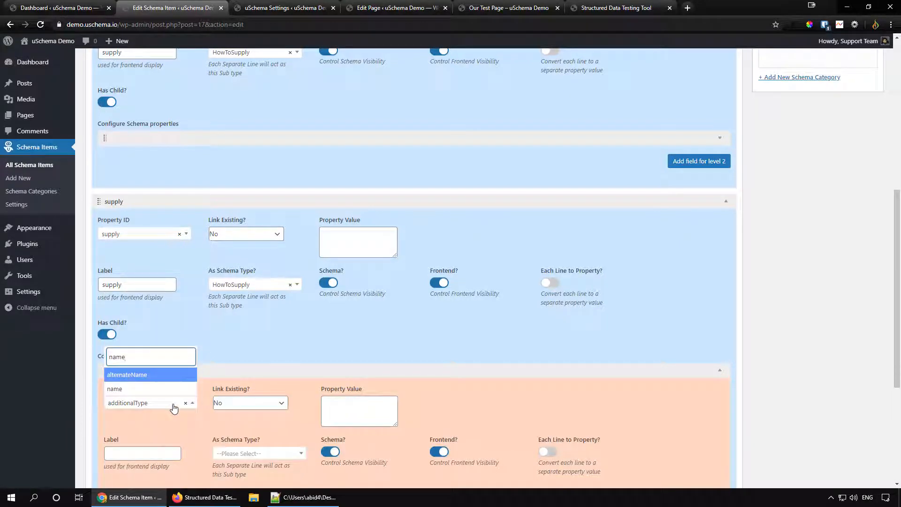
left_click(122, 388)
left_click(348, 409)
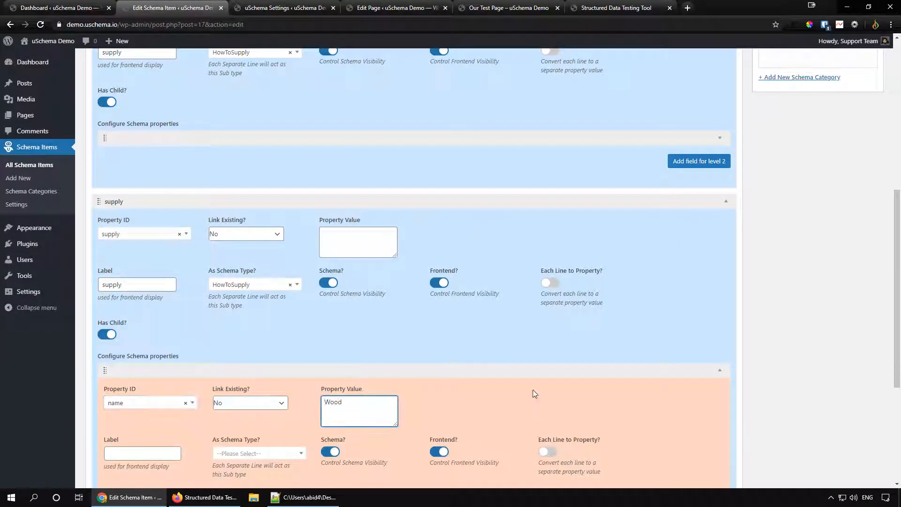
left_click(529, 369)
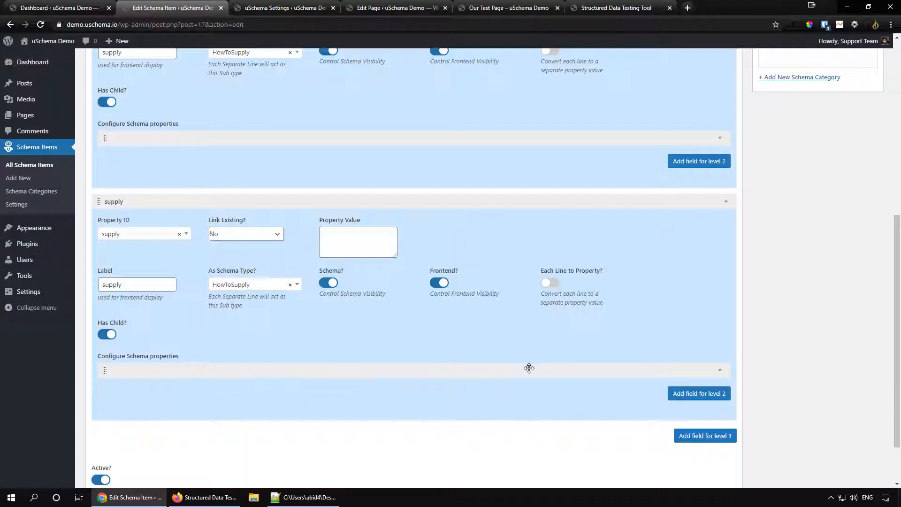
Collapse the supply fields and update the schema item
left_click(399, 199)
left_click(396, 203)
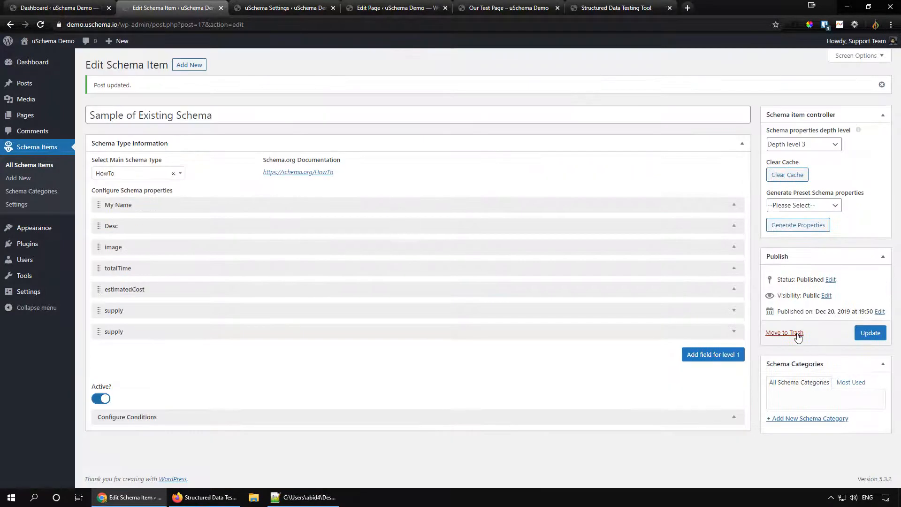
left_click(884, 334)
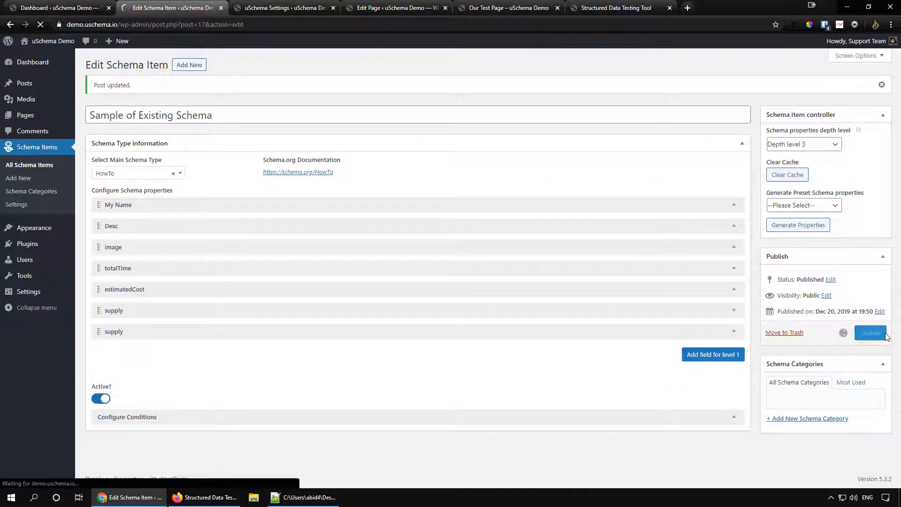
Rerun the structured data test for the test page and examine the HowTo item's two supply entries
left_click(618, 10)
left_click(40, 25)
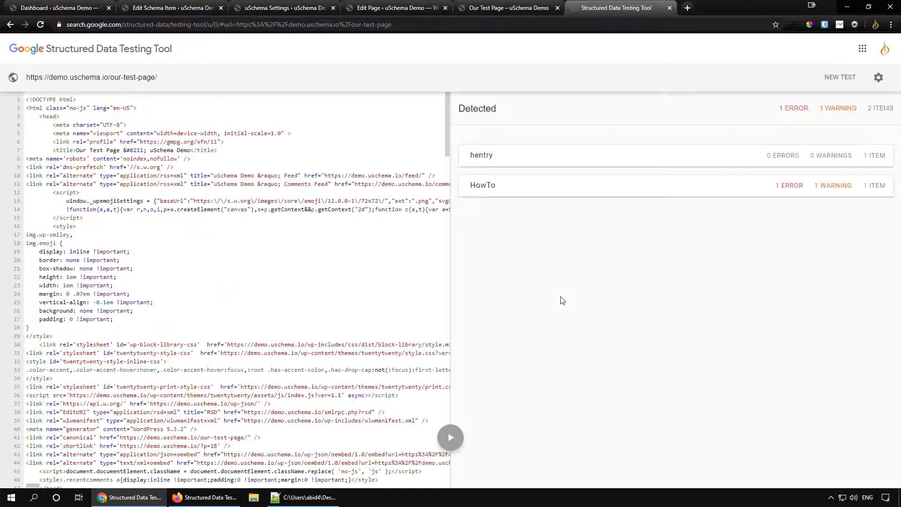
left_click(550, 193)
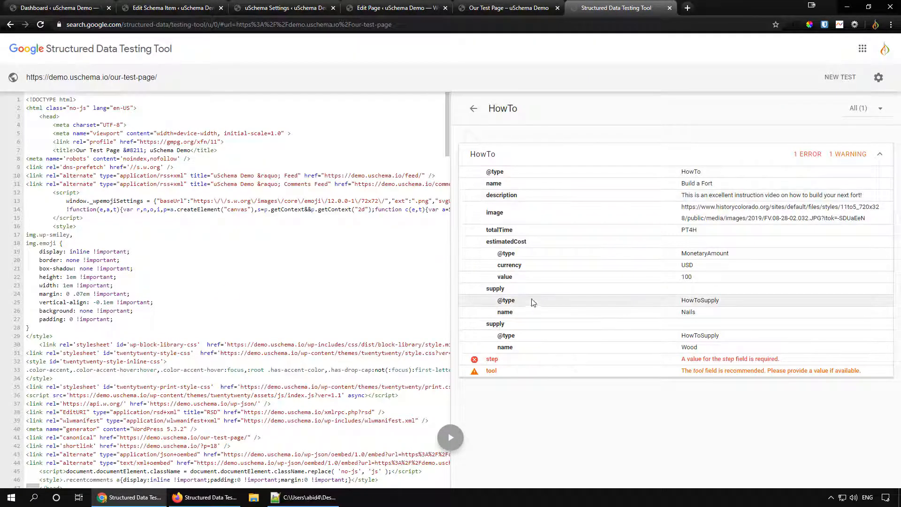
left_click(691, 313)
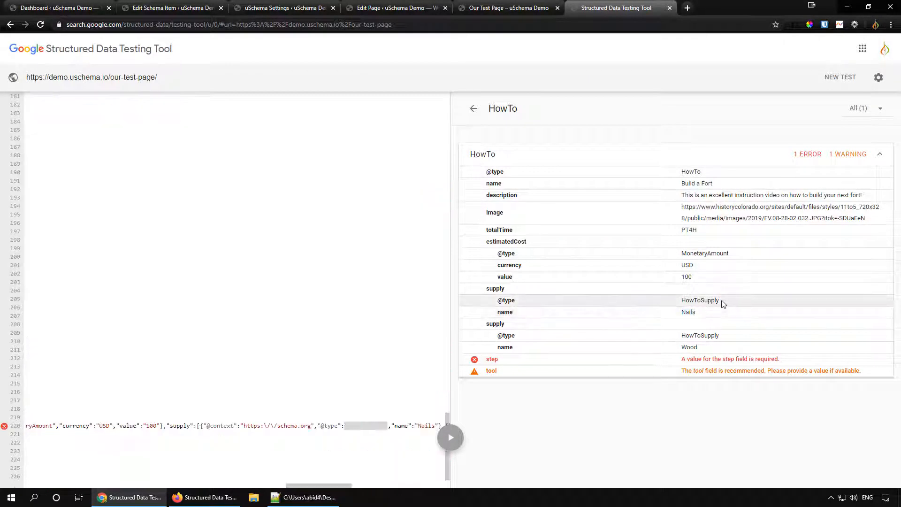
Switch to the original schema's test results in Firefox and examine the tool entries' types and names
left_click(223, 501)
scroll(635, 349, "down", 3)
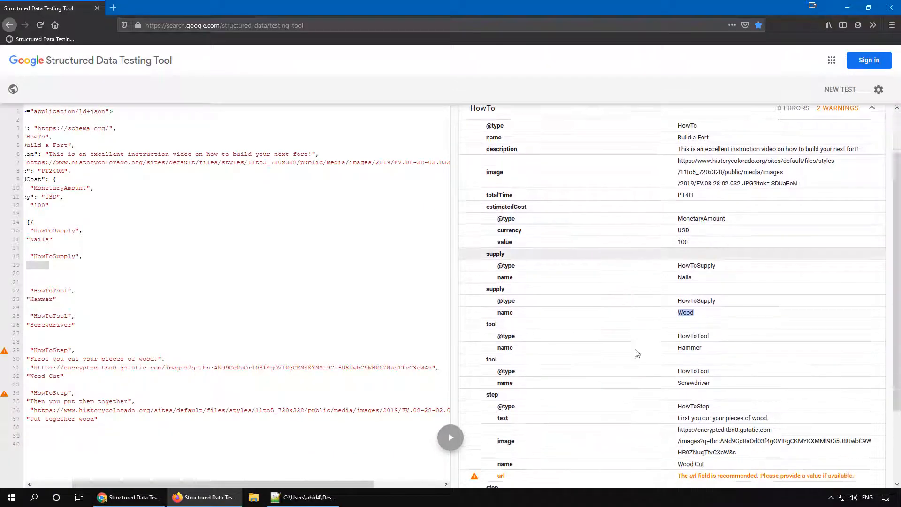
scroll(605, 303, "down", 3)
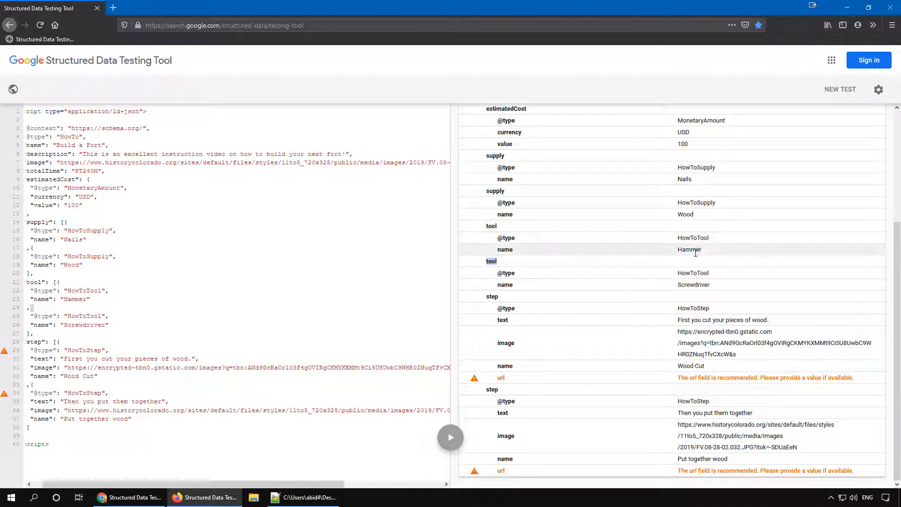
left_click_drag(696, 249, 677, 273)
left_click(616, 296)
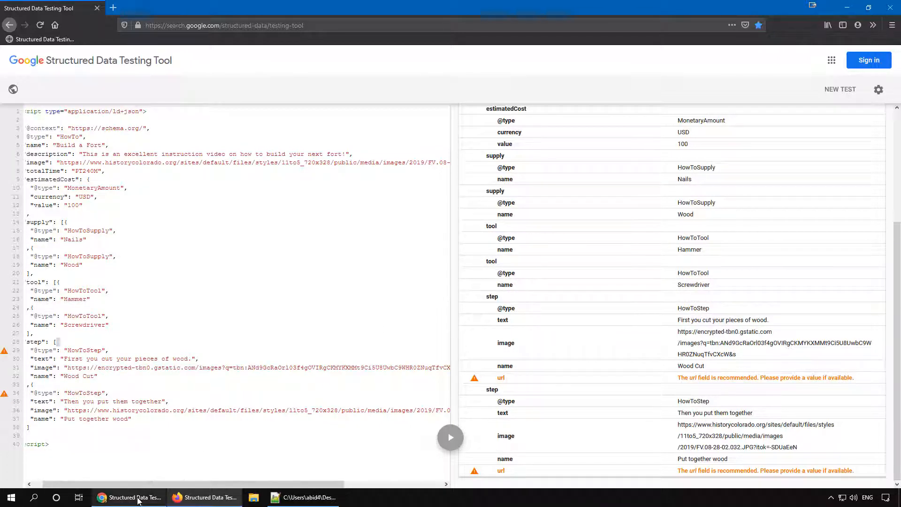
Return to the schema item in Chrome and add a level 1 field with the property ID tool
left_click(153, 498)
left_click(144, 10)
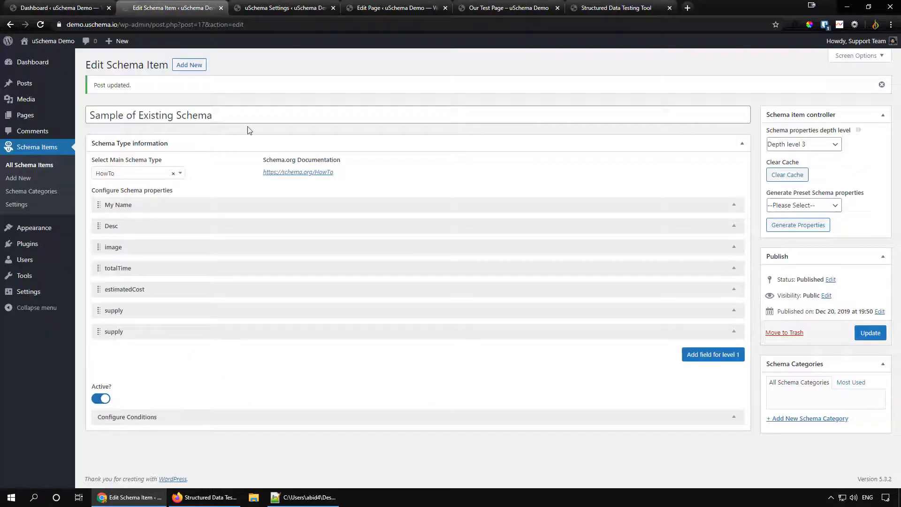
left_click(711, 354)
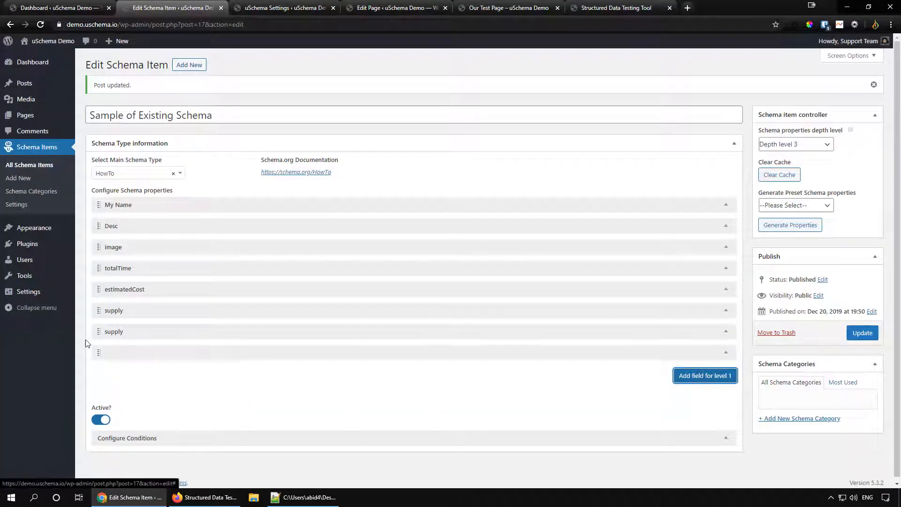
left_click(170, 352)
left_click(148, 385)
type("too")
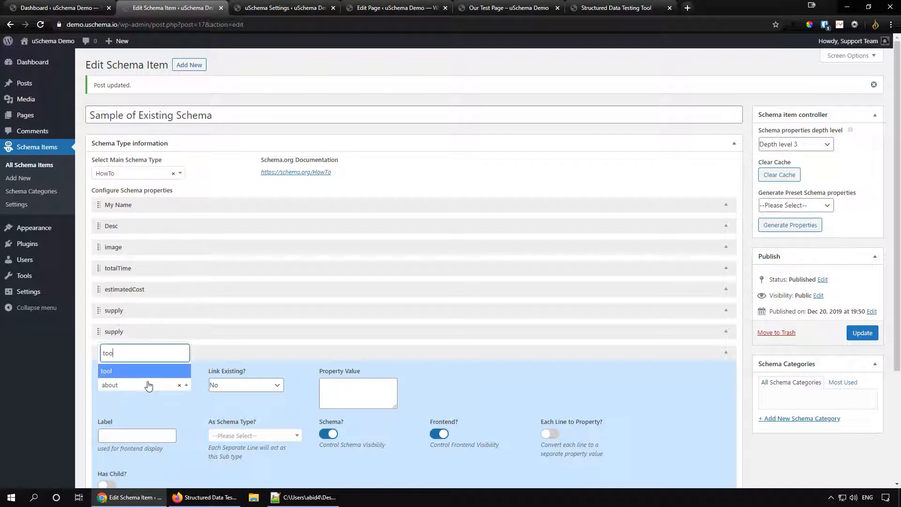
key("Return")
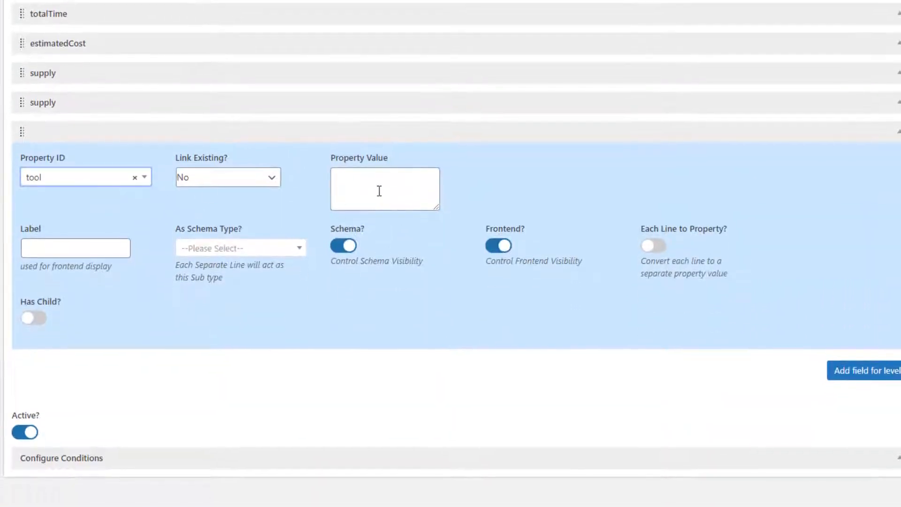
Label the tool field Tools and set its schema type to HowToTool
left_click(380, 191)
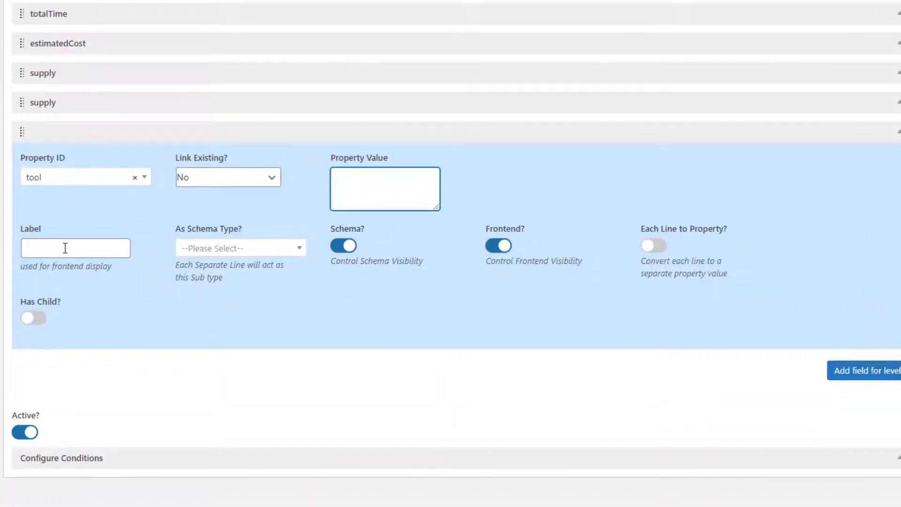
left_click(65, 248)
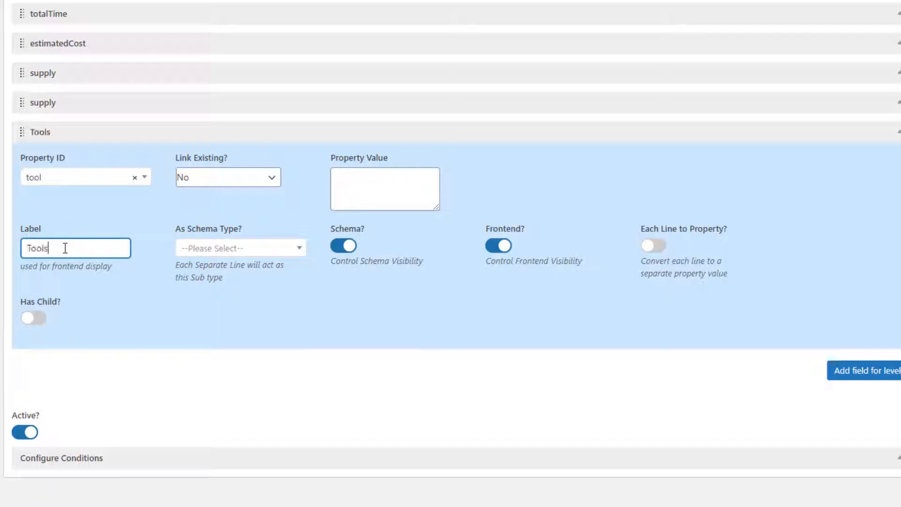
left_click(225, 254)
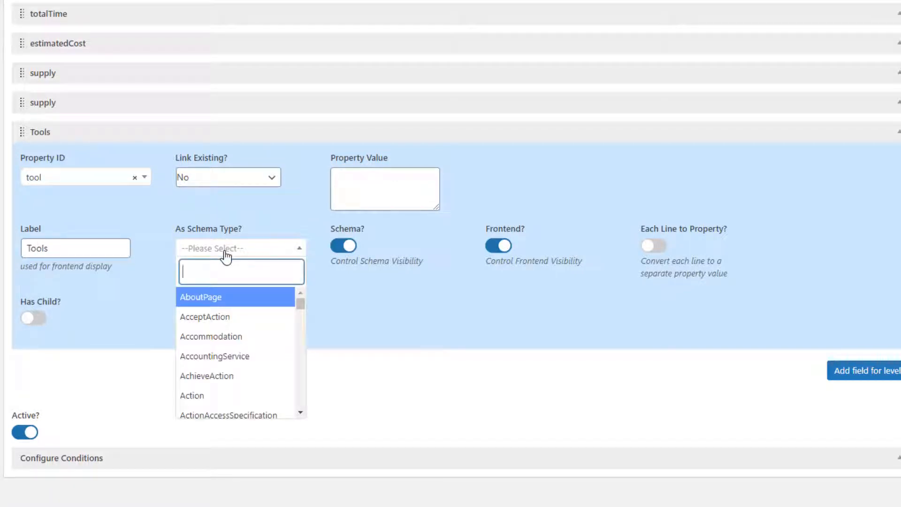
type("tool")
left_click(217, 298)
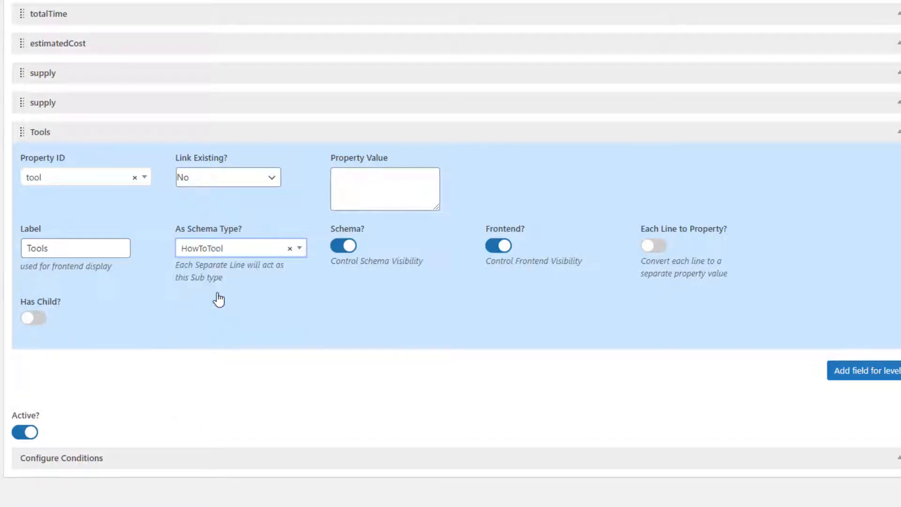
Enter Hammer and Screwdriver on separate lines as the Tools property value, taking the second name from the Firefox results, and update the schema item
scroll(362, 259, "up", 2)
left_click(362, 260)
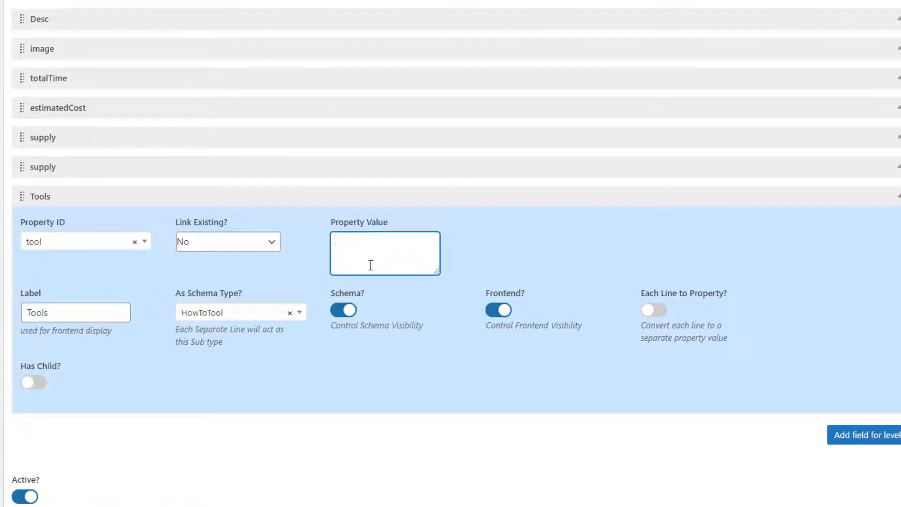
type("Hammer")
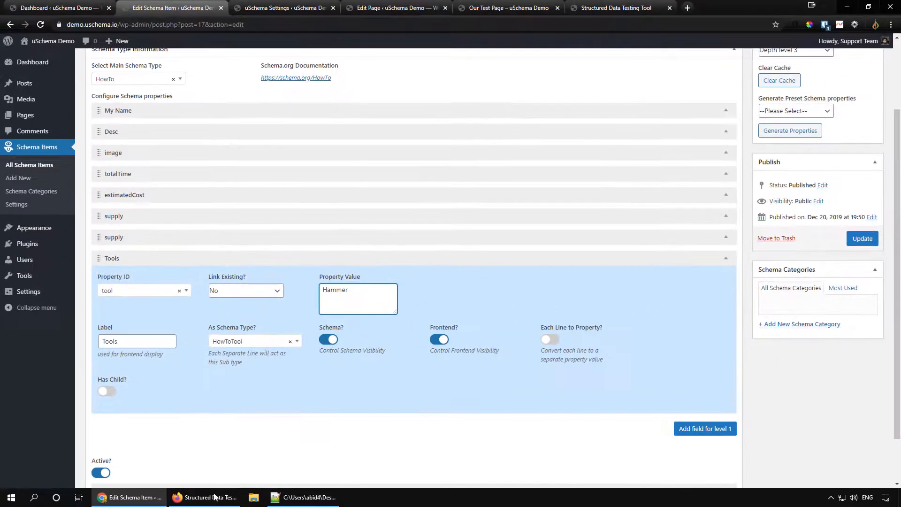
left_click(206, 497)
double_click(693, 284)
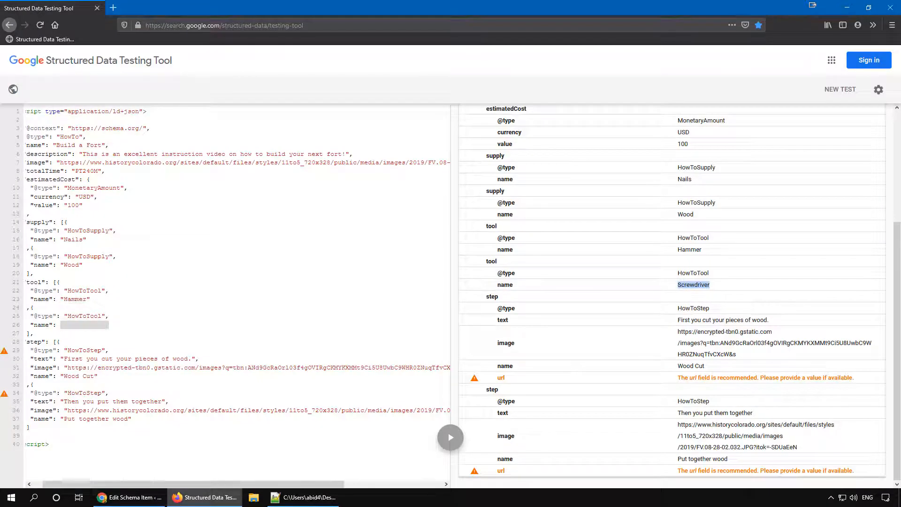
left_click(149, 498)
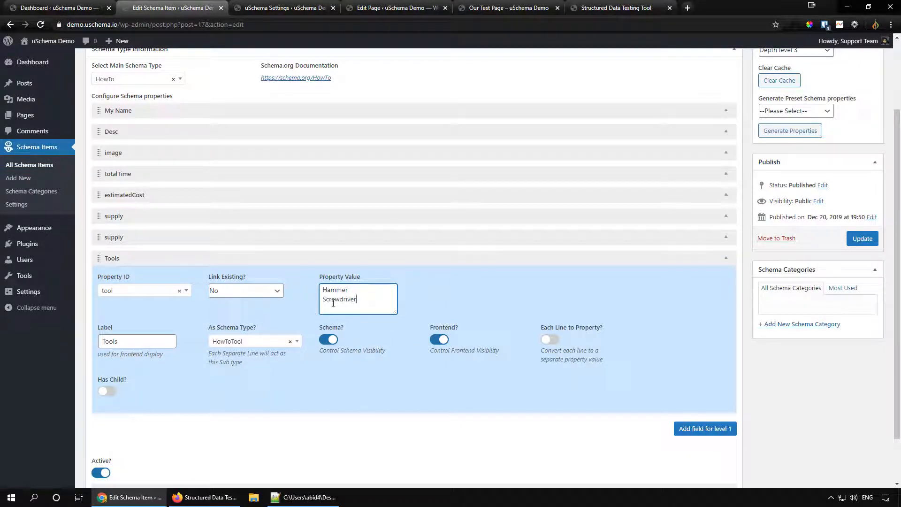
left_click(866, 239)
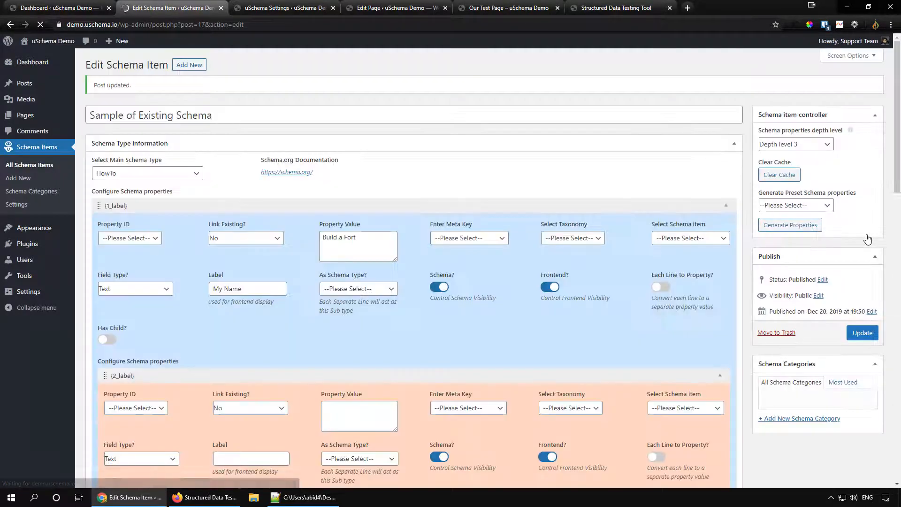
Rerun the structured data test for the test page and examine the name in the HowTo item's tool entry
left_click(627, 8)
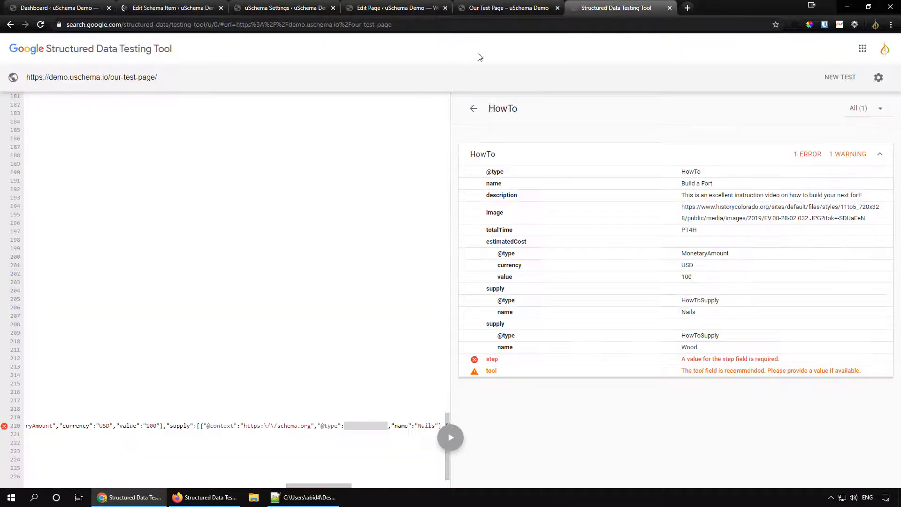
left_click(40, 25)
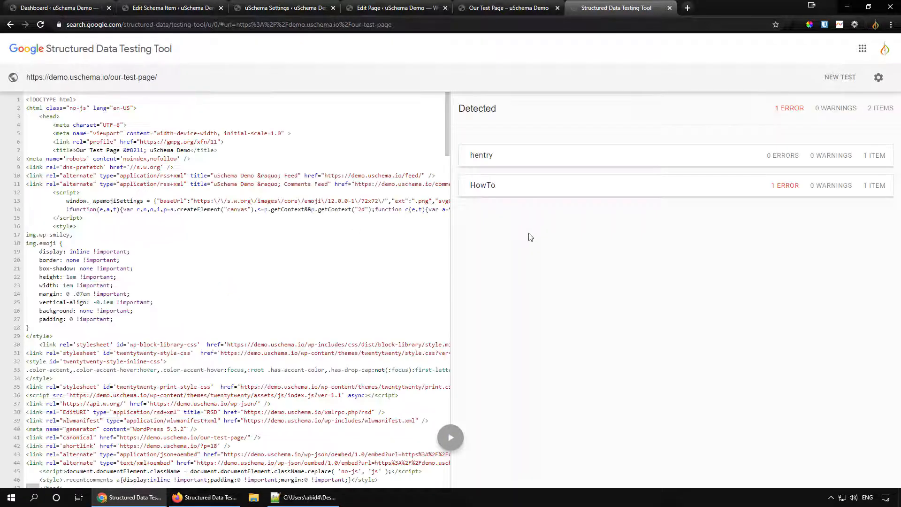
left_click(530, 190)
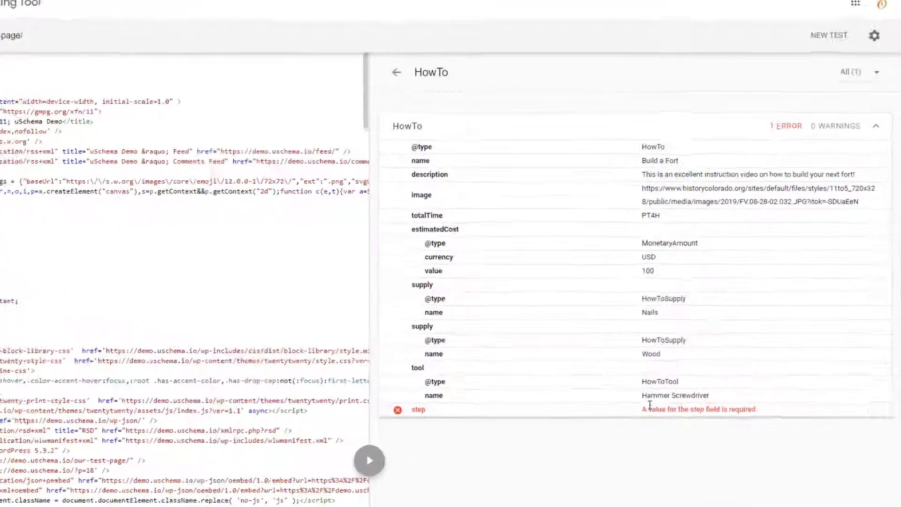
left_click_drag(642, 395, 707, 397)
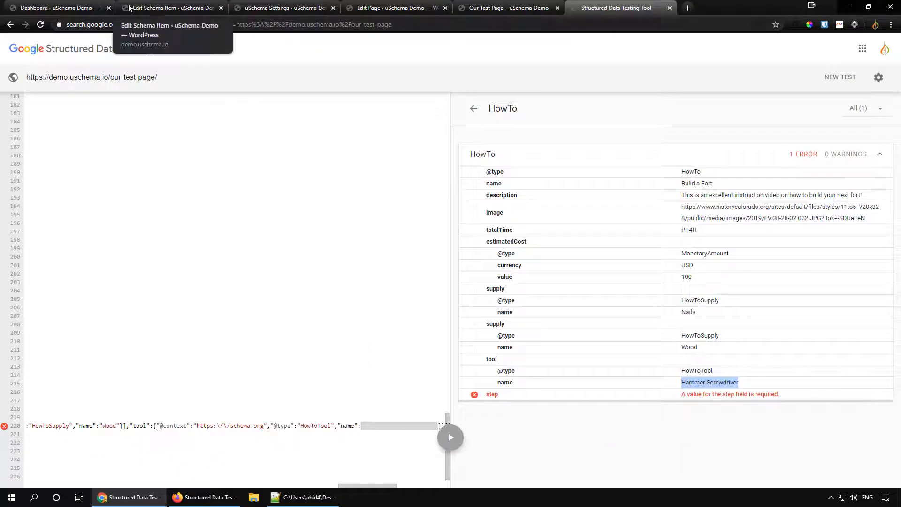
Return to the schema item, enable Each Line to Property on the Tools field and update the item
left_click(129, 7)
left_click(234, 351)
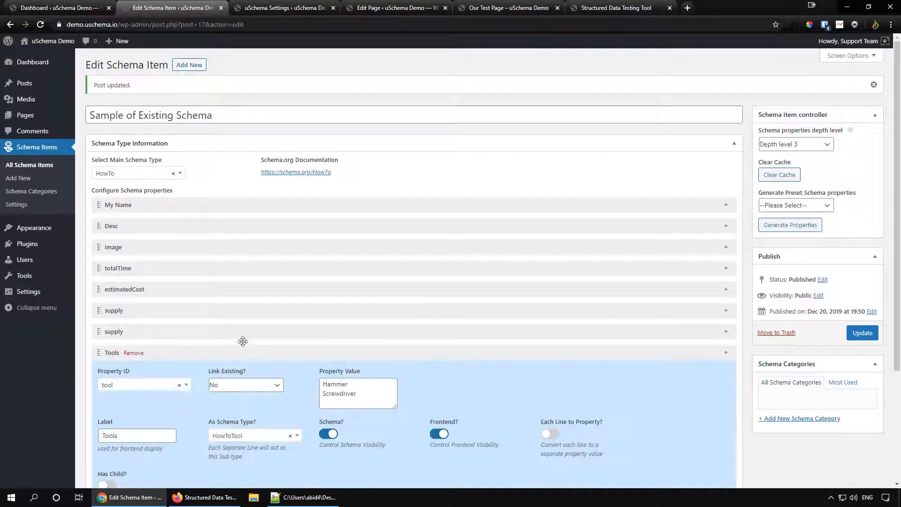
scroll(280, 302, "down", 3)
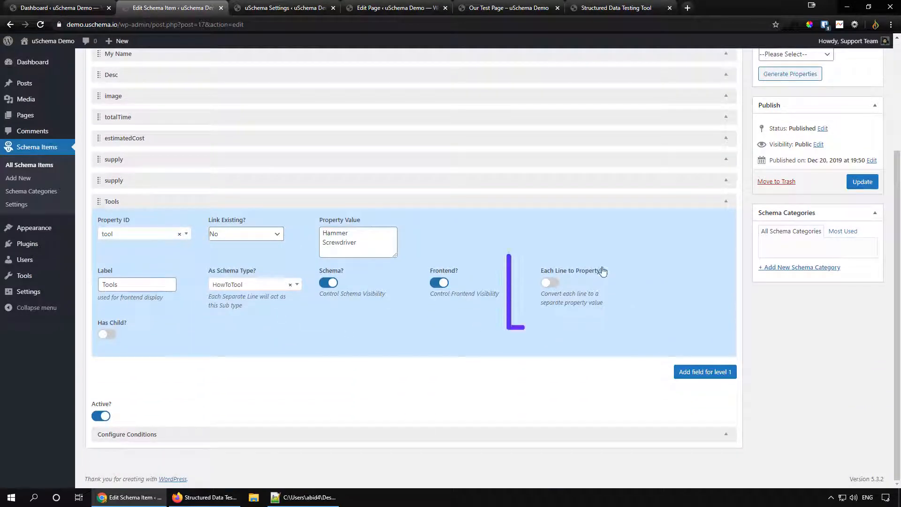
left_click_drag(541, 270, 610, 272)
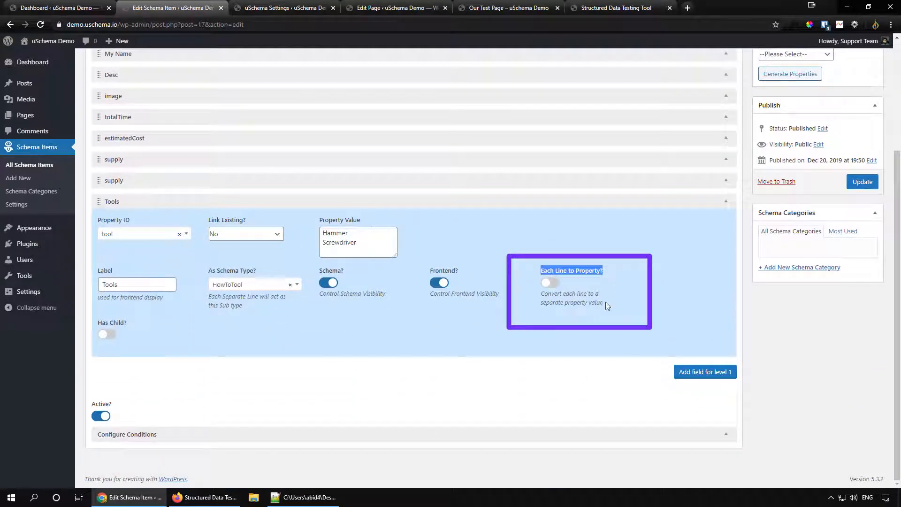
left_click(547, 284)
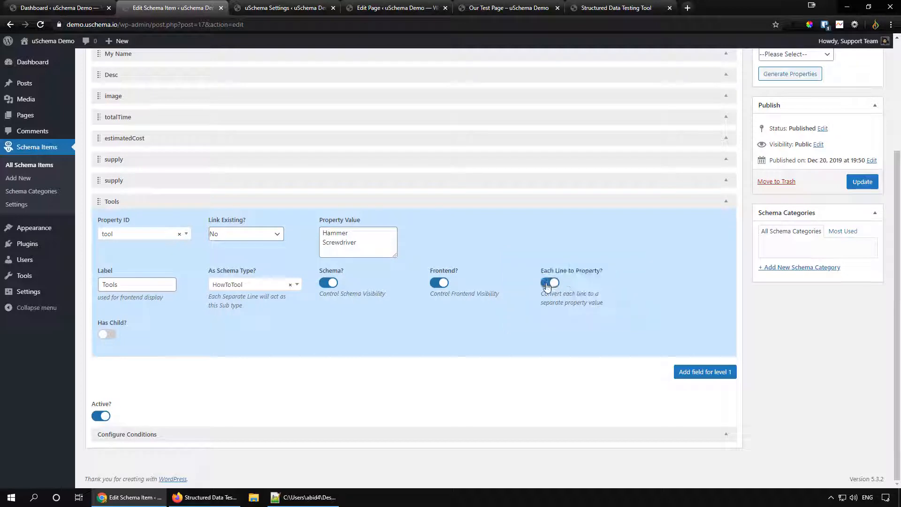
left_click(862, 185)
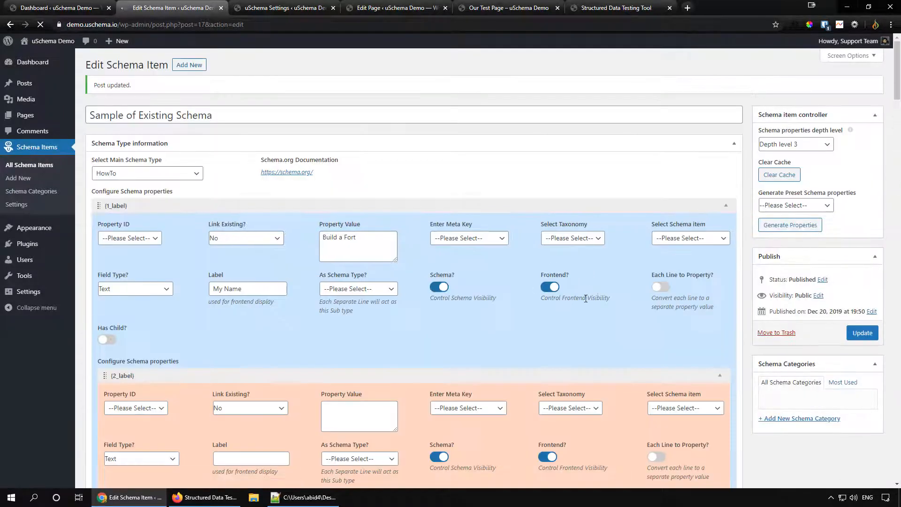
Rerun the structured data test for the test page and examine the tool entries of the HowTo item
left_click(601, 11)
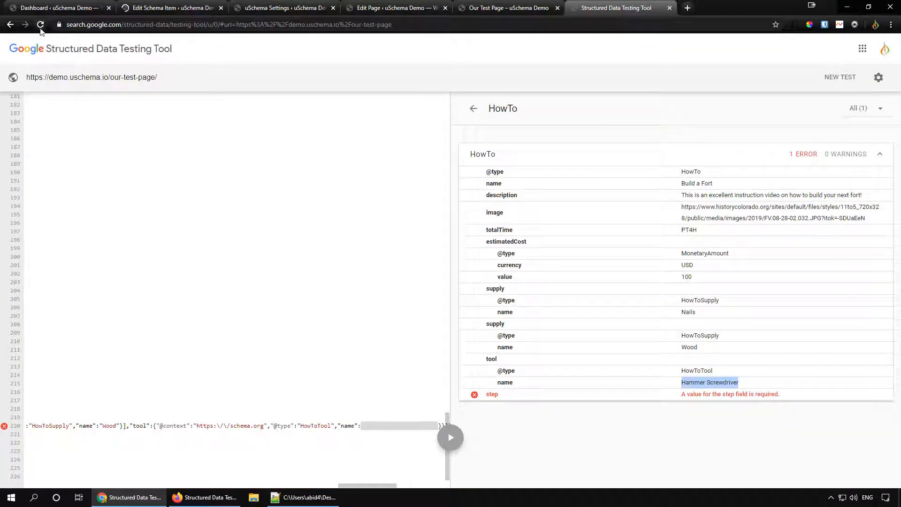
left_click(40, 25)
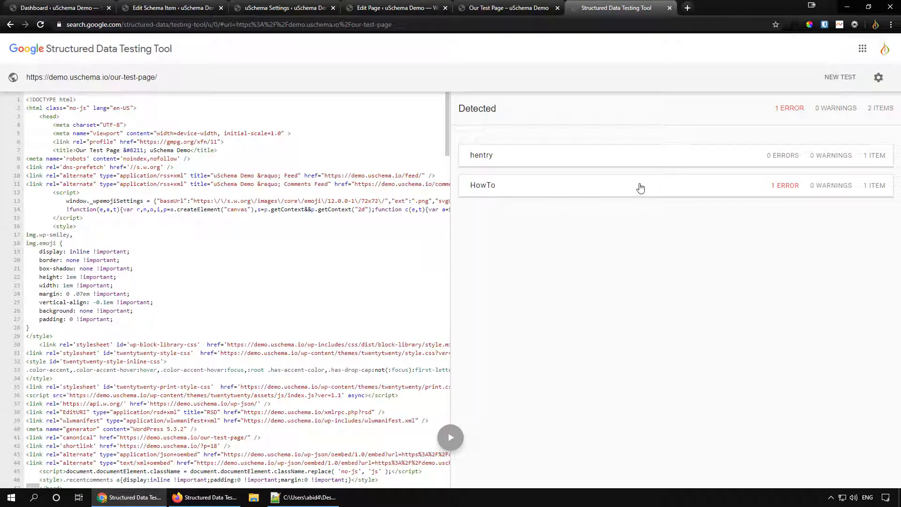
left_click(640, 188)
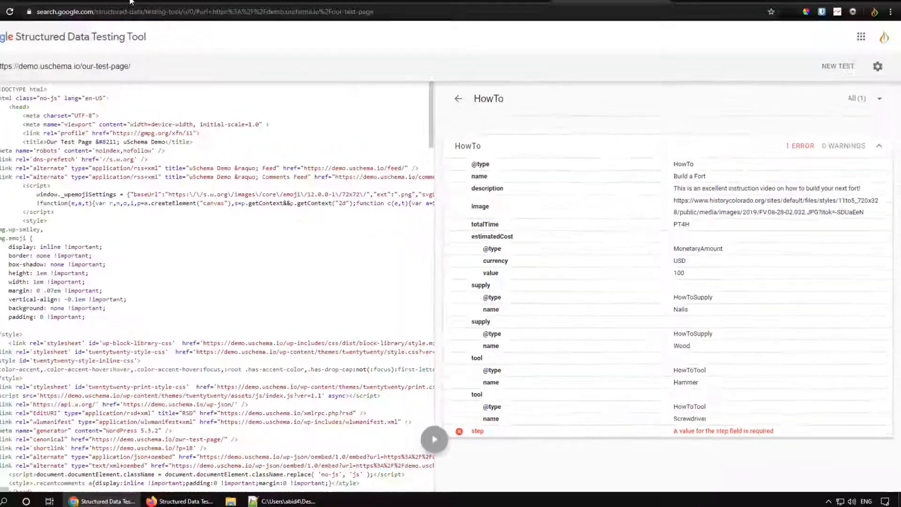
Switch to the Firefox test results and examine the step entries of the existing HowTo schema
left_click(132, 0)
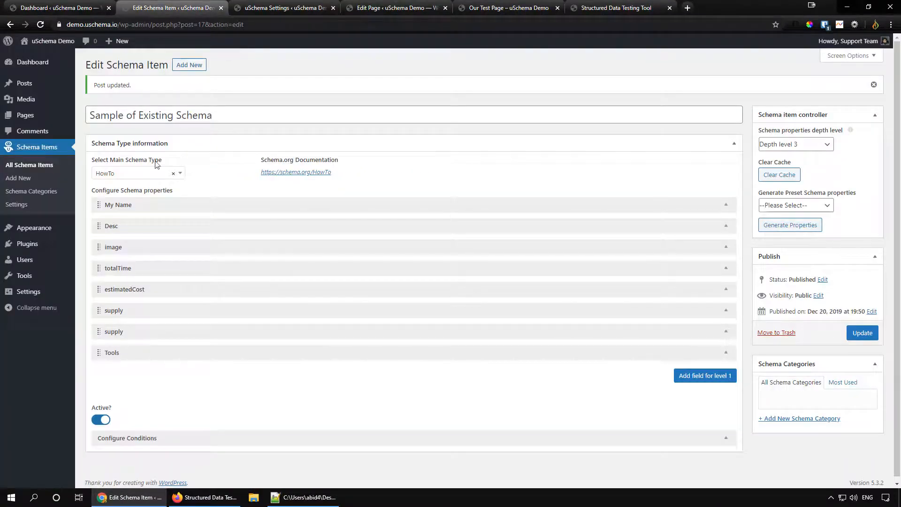
left_click(220, 497)
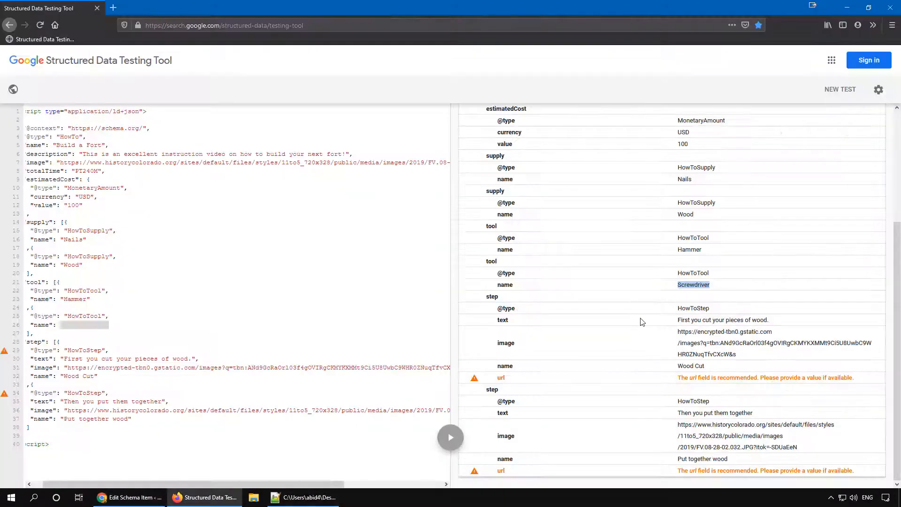
double_click(492, 297)
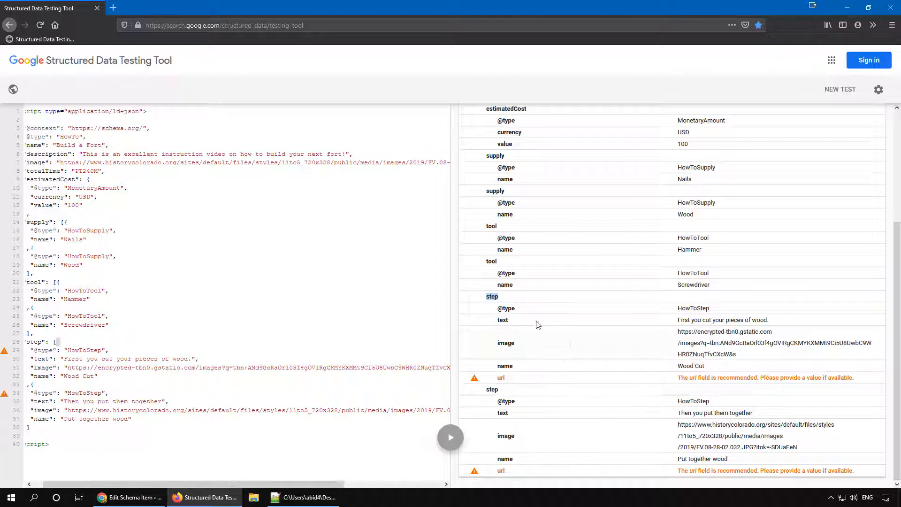
left_click(496, 296)
double_click(496, 296)
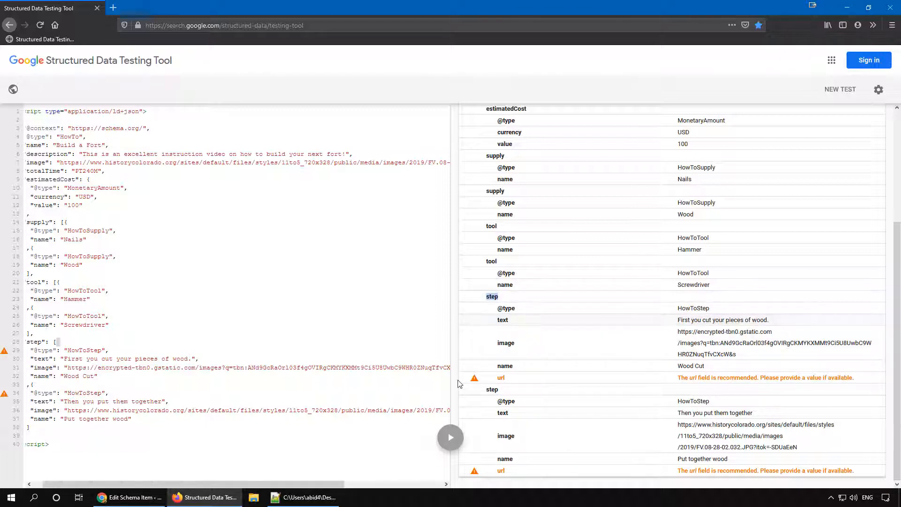
Return to the schema item in Chrome, add a level 1 field after Tools and set its property to step
left_click(143, 499)
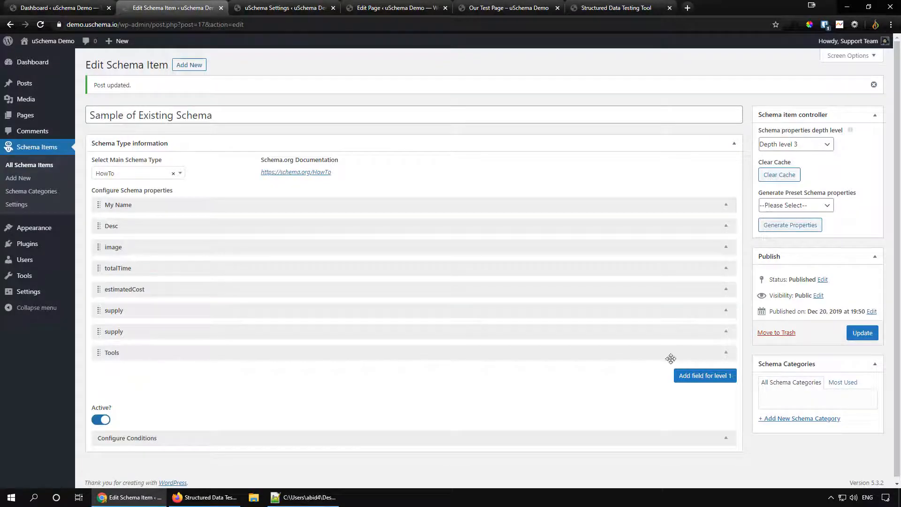
left_click(705, 376)
scroll(442, 277, "down", 1)
left_click(221, 353)
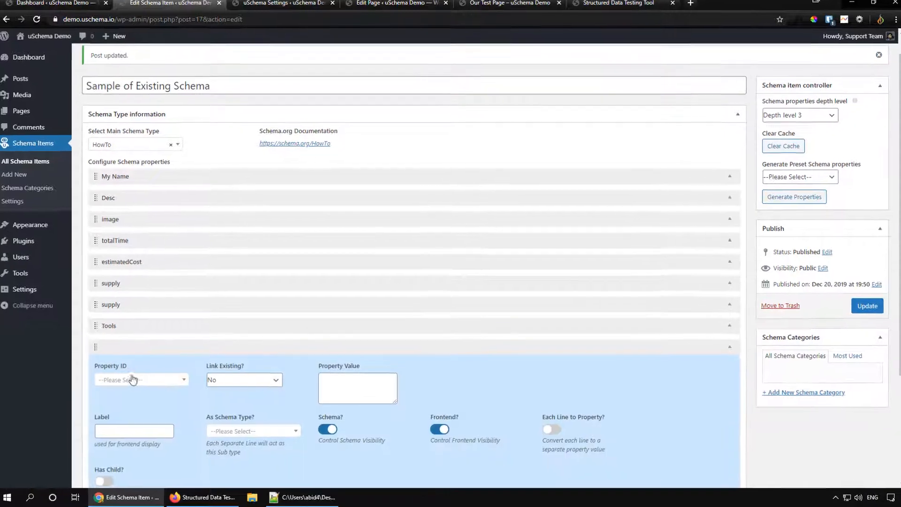
left_click(133, 380)
type("step")
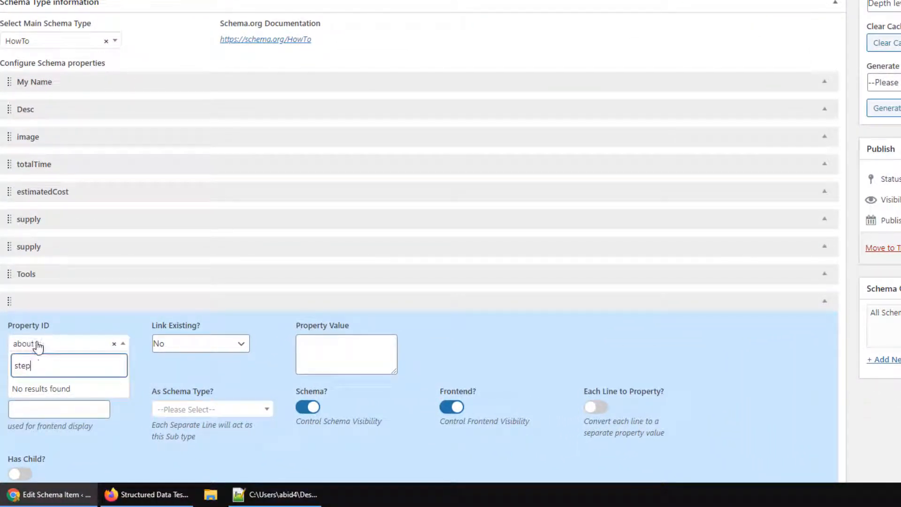
left_click(114, 344)
left_click(62, 343)
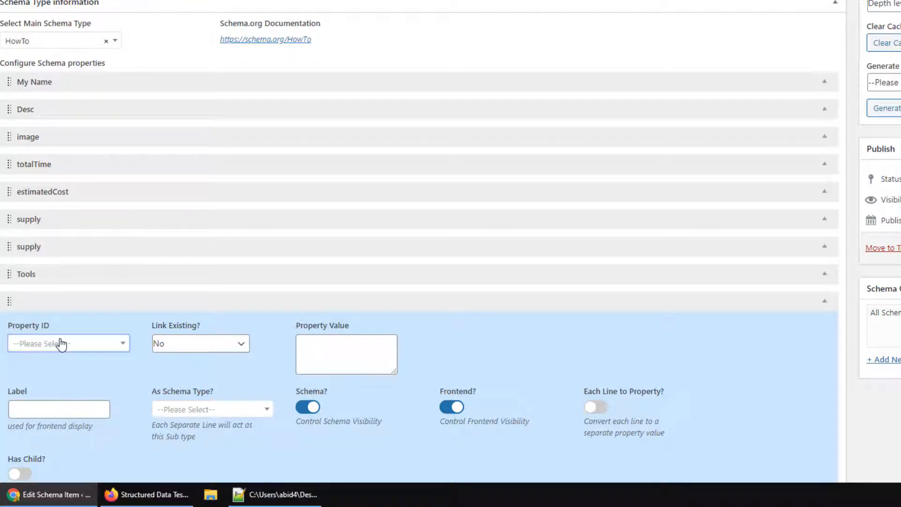
left_click(61, 344)
type("step")
left_click(29, 307)
Set the new field's schema type to HowToStep and label it Step
left_click(331, 340)
scroll(361, 253, "down", 4)
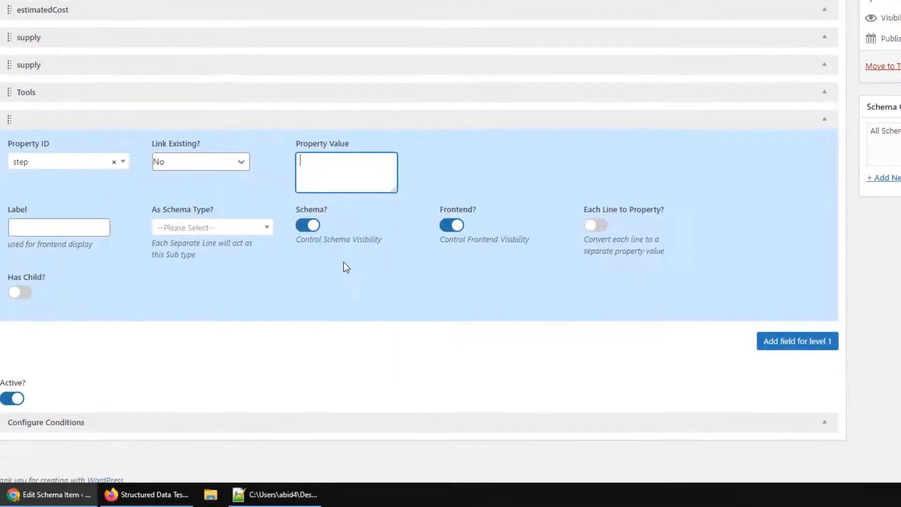
left_click(249, 228)
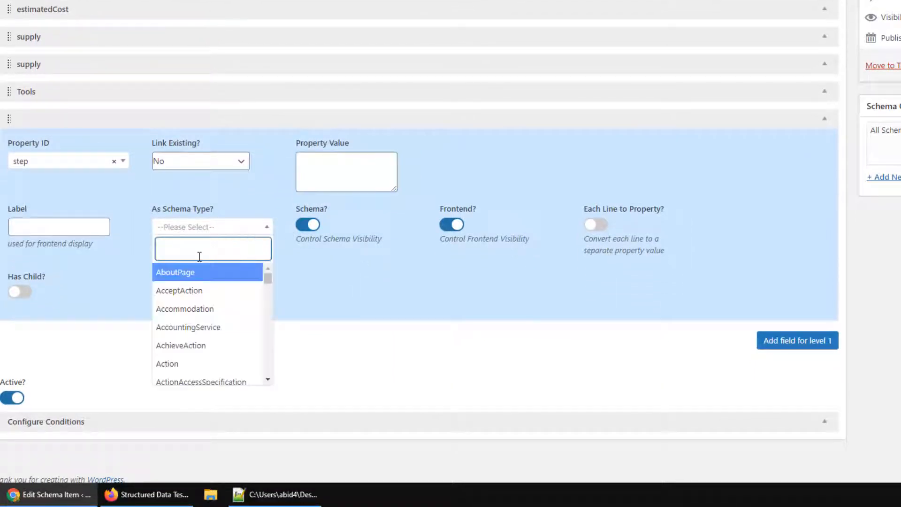
type("ste")
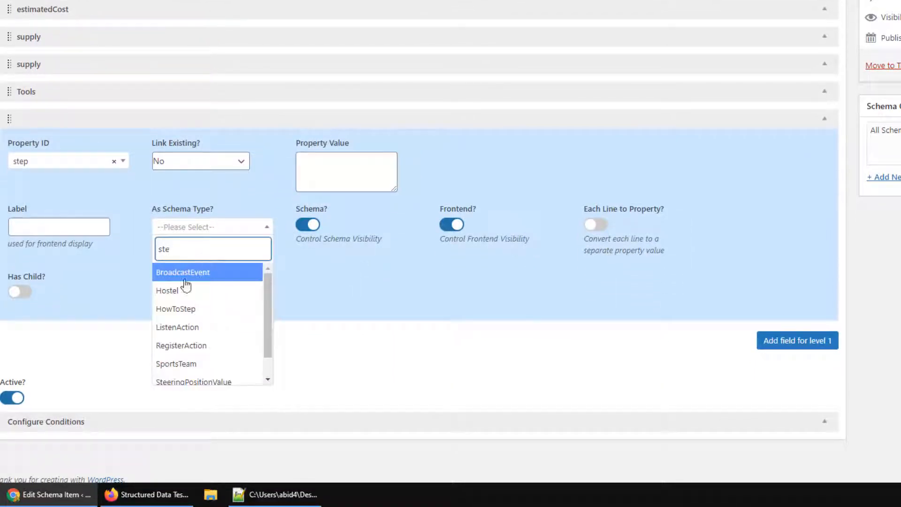
left_click(175, 310)
left_click(41, 232)
type("S")
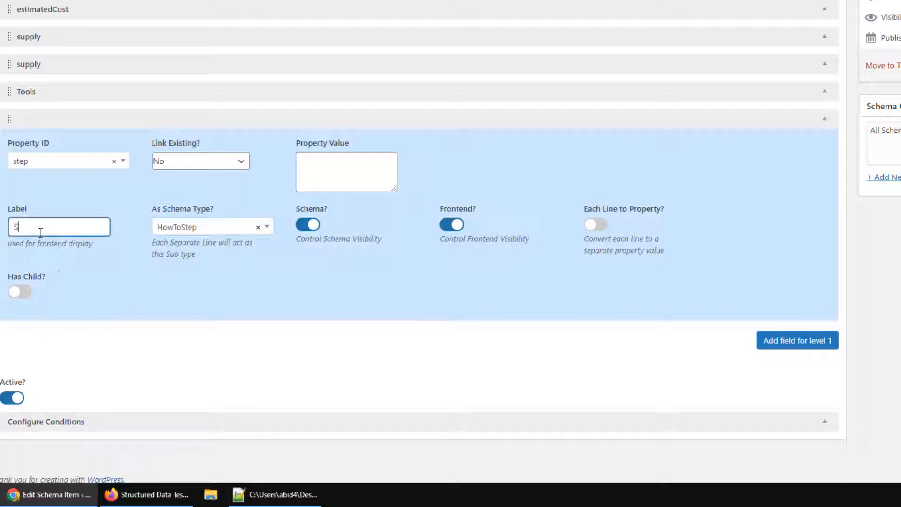
type("tep")
Copy the first step's name, Wood Cut, from the Firefox results into the Step field's property value, without an extra line
left_click(392, 184)
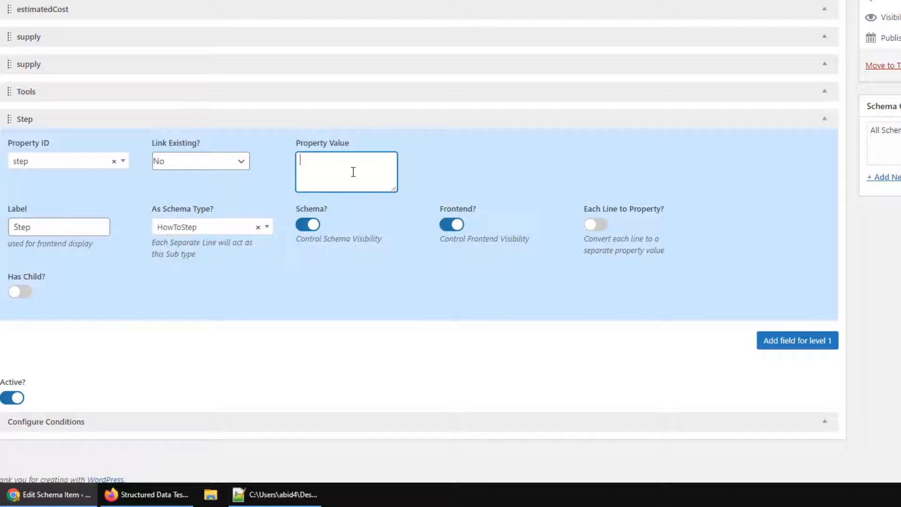
left_click(145, 494)
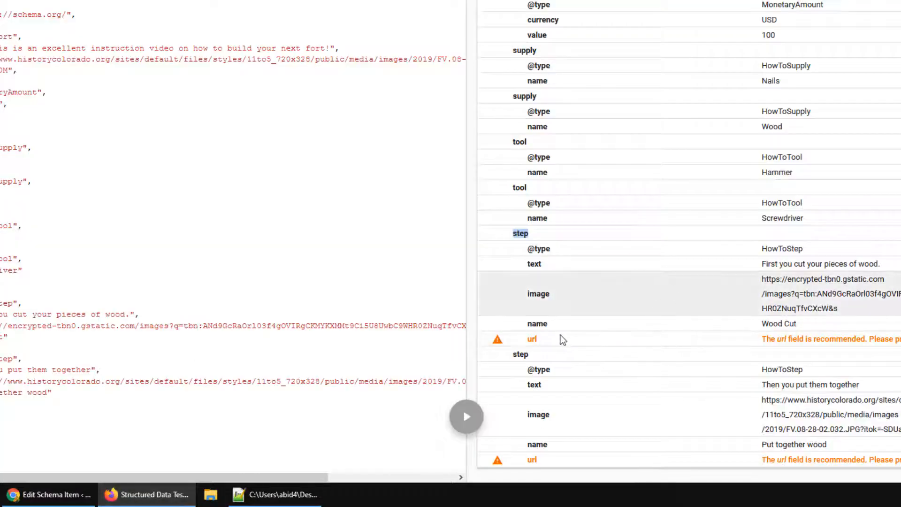
left_click_drag(801, 324, 754, 331)
key("ctrl+c")
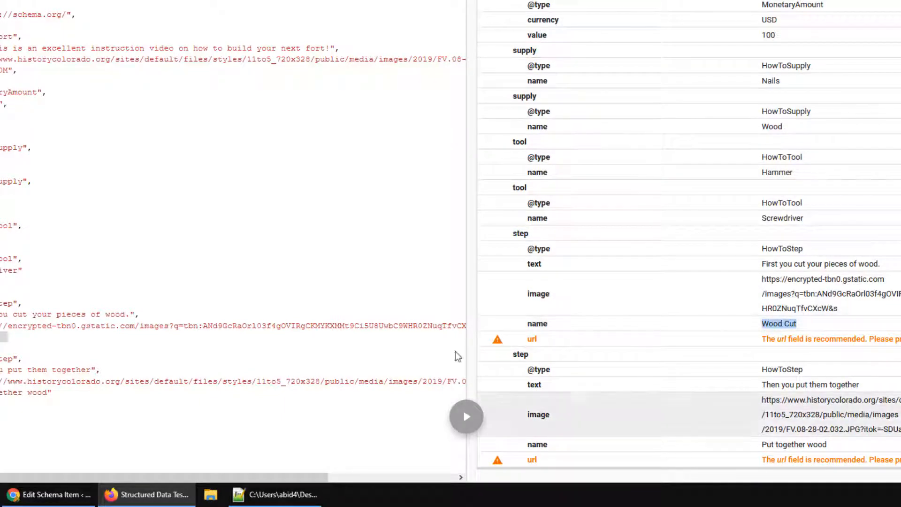
left_click(67, 494)
key("ctrl+v")
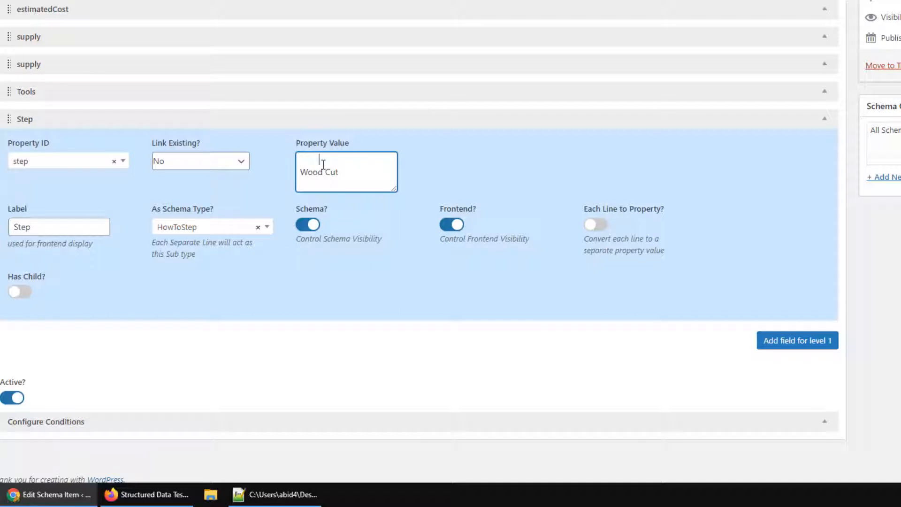
key("Delete")
Enable Has Child on the Step field and set the child field's property to text
left_click(19, 291)
scroll(162, 227, "down", 1)
scroll(163, 227, "down", 1)
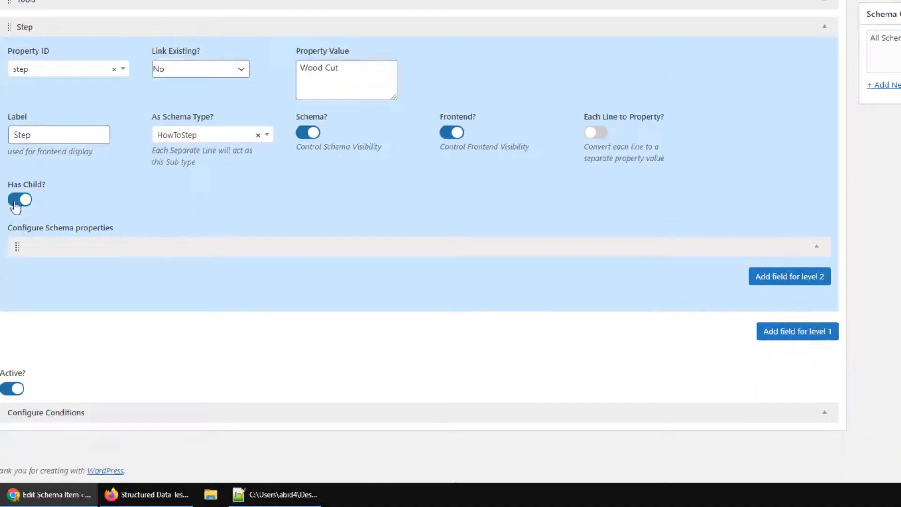
left_click(181, 245)
left_click(92, 292)
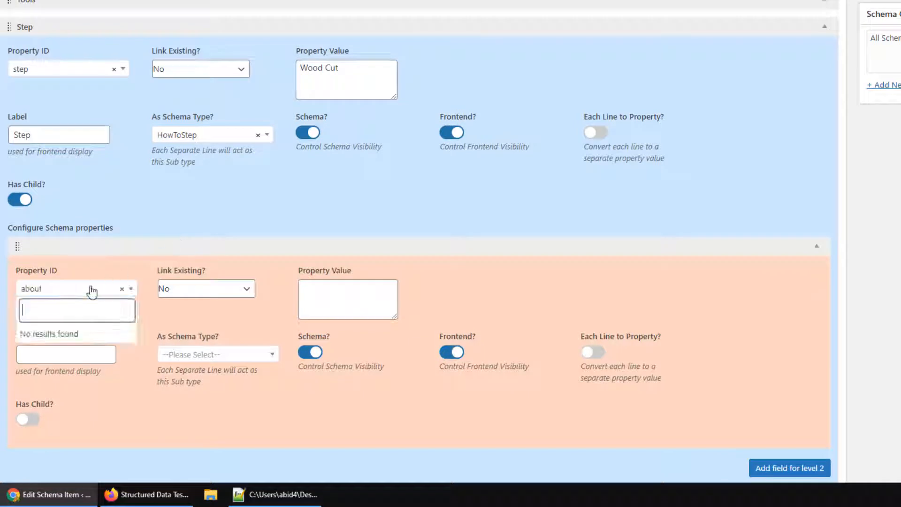
type("te")
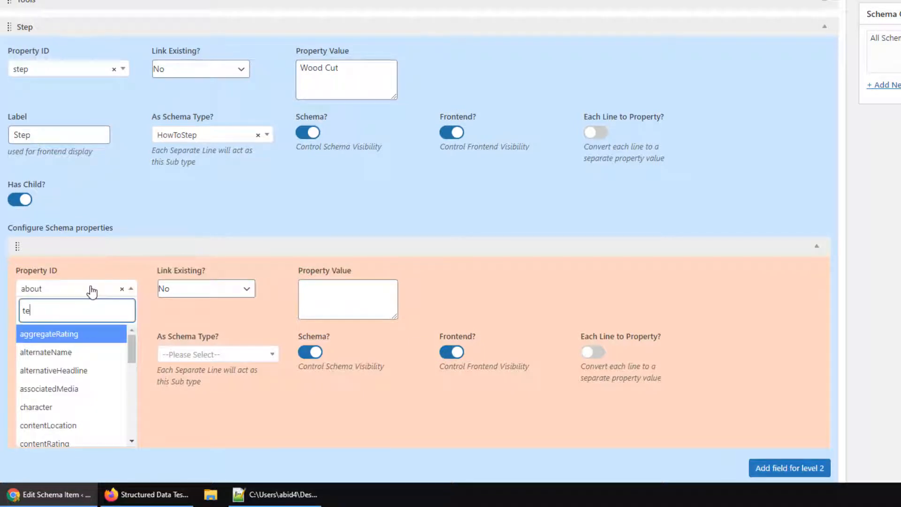
type("xt")
left_click(81, 335)
Copy "First you cut your pieces of wood." from the Firefox results into the child's property value and label it Step Text
left_click(145, 494)
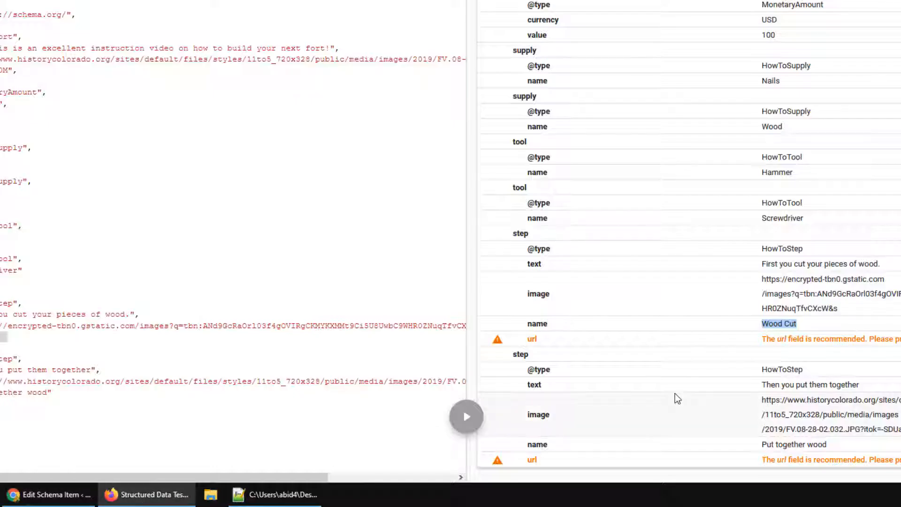
left_click_drag(882, 264, 759, 267)
key("ctrl+c")
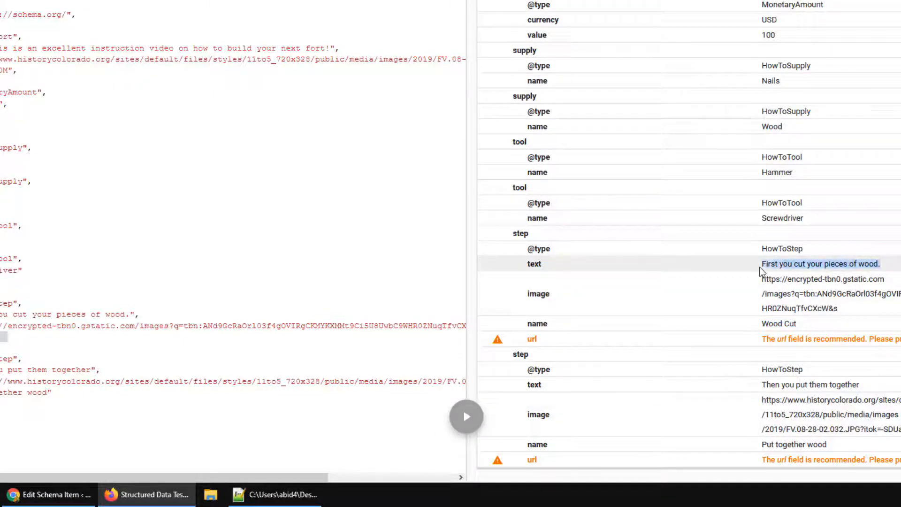
left_click(55, 493)
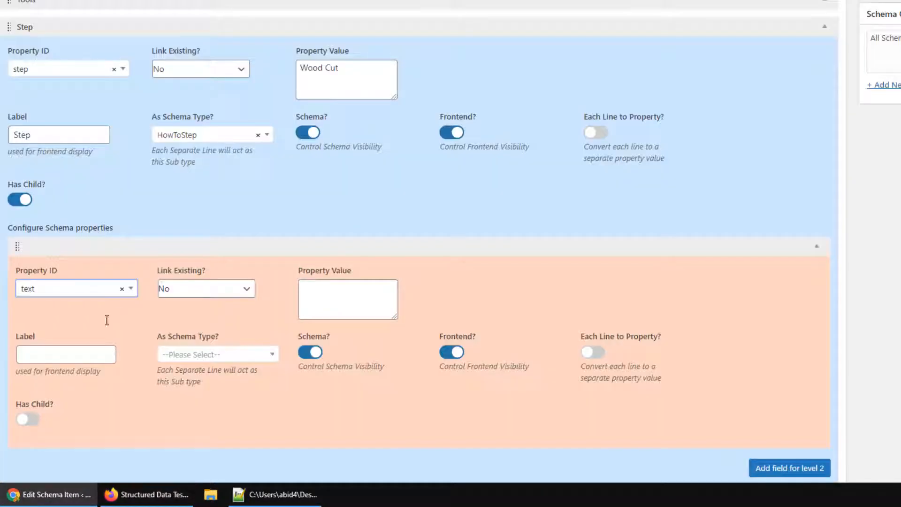
left_click(321, 288)
key("ctrl+v")
left_click(68, 350)
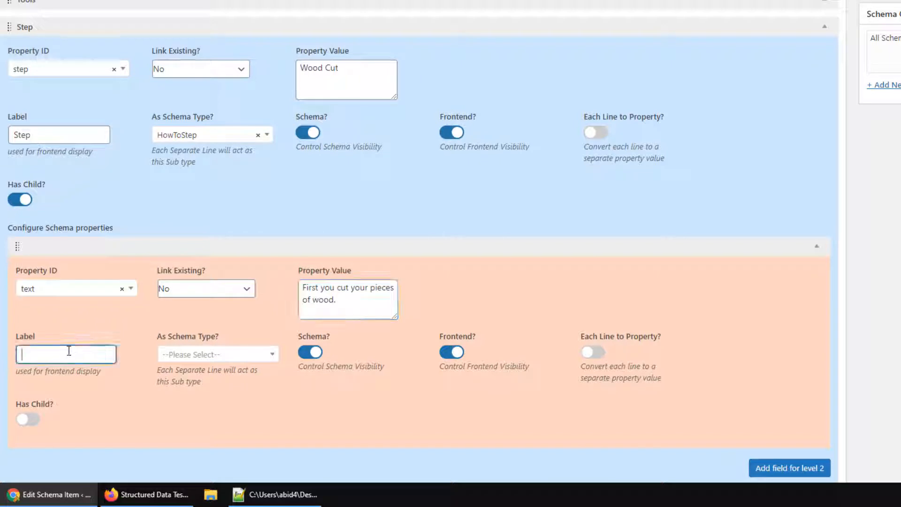
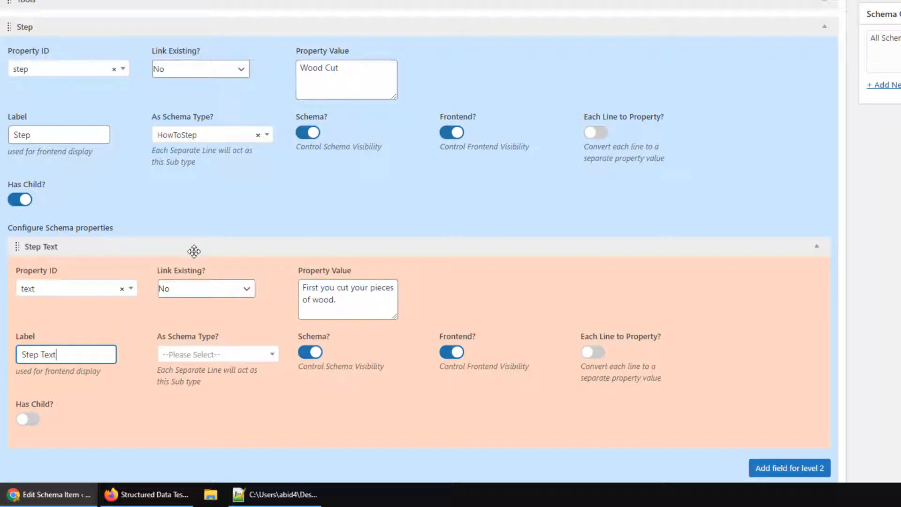
left_click(193, 248)
Add a second level 2 field under Step, copy the first step's image URL from the Firefox results and set the field's property to image
left_click(804, 278)
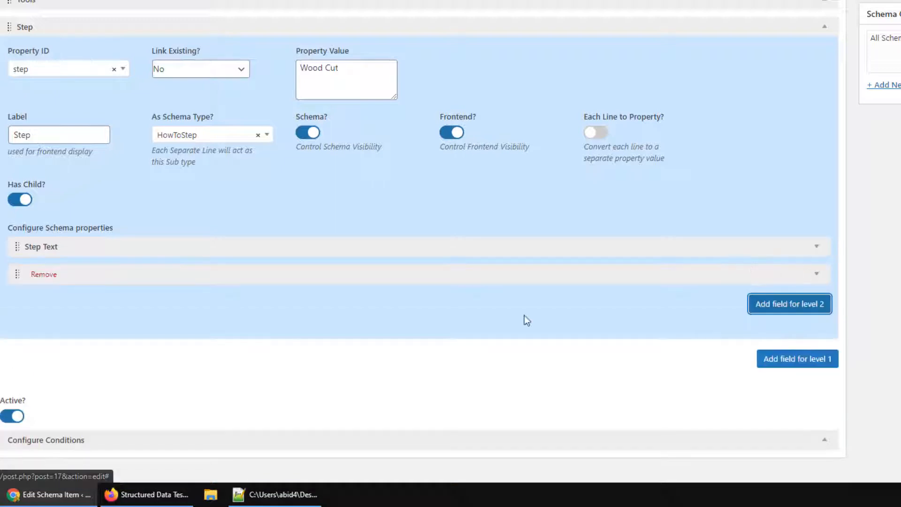
left_click(141, 491)
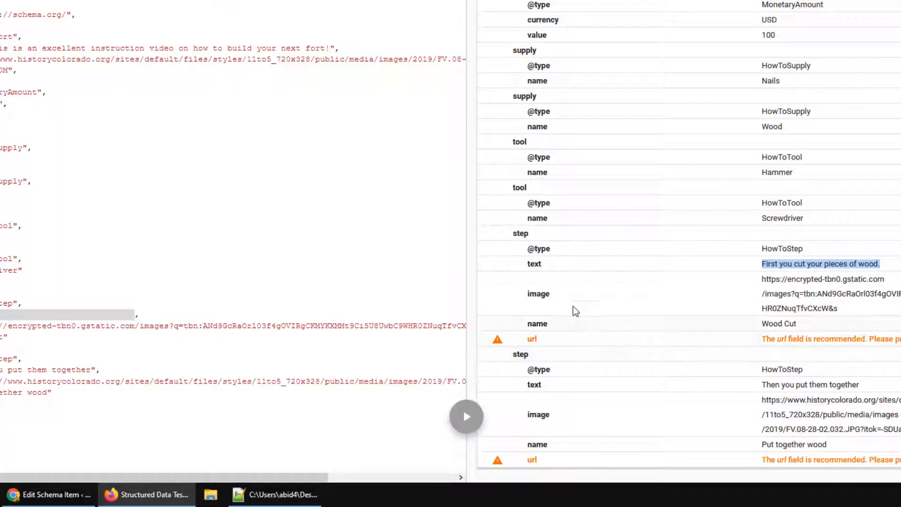
left_click_drag(845, 308, 756, 283)
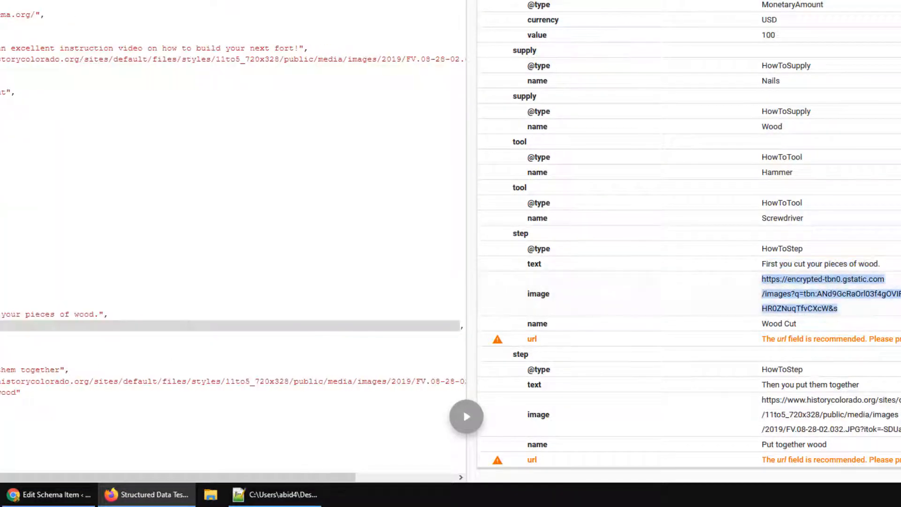
left_click(54, 495)
left_click(134, 270)
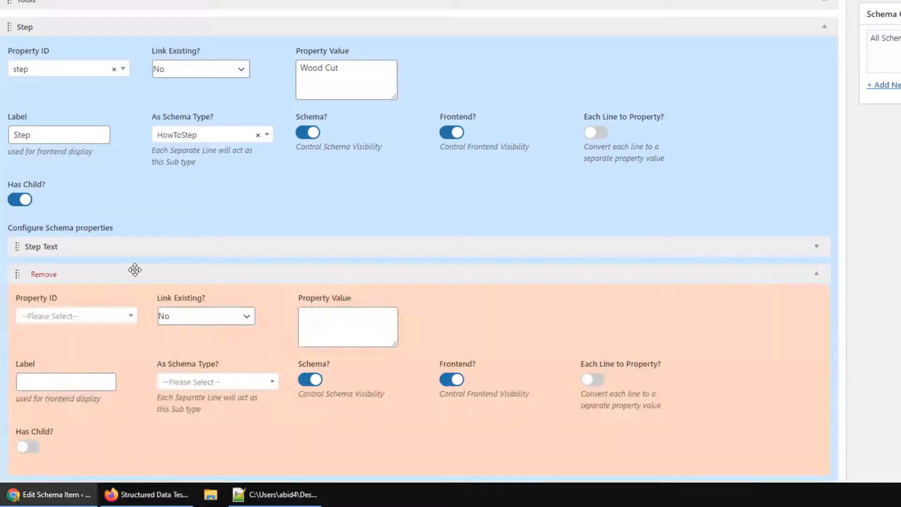
left_click(77, 316)
type("image")
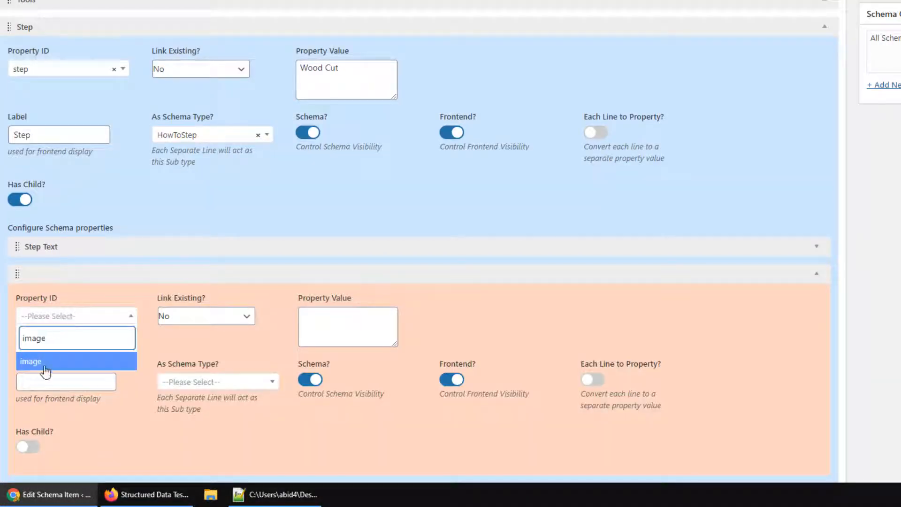
left_click(45, 367)
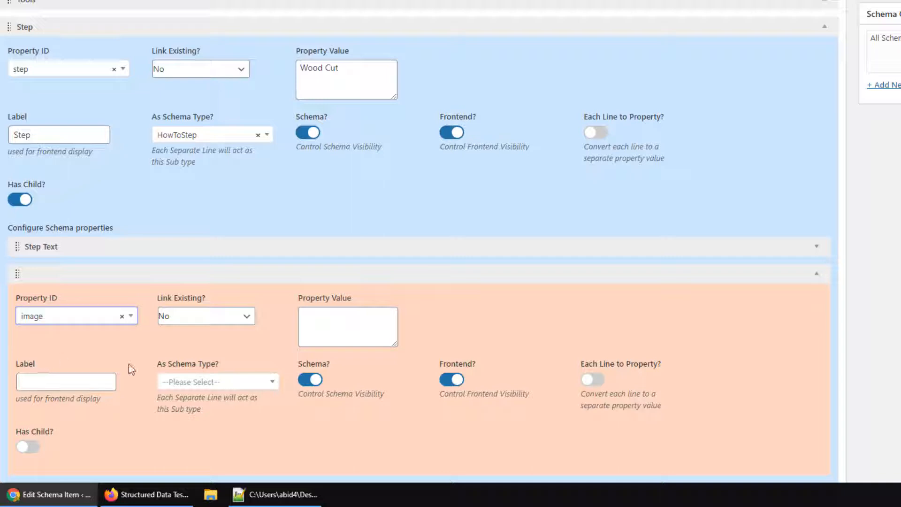
Paste the image URL as the child field's property value and label the field Step Image
left_click(346, 336)
key("ctrl+v")
left_click(74, 383)
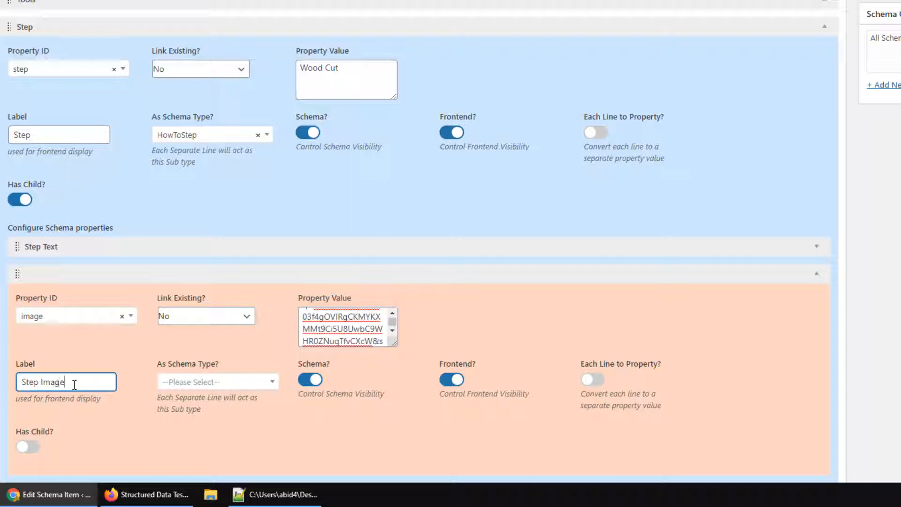
type("Step Image")
left_click(169, 272)
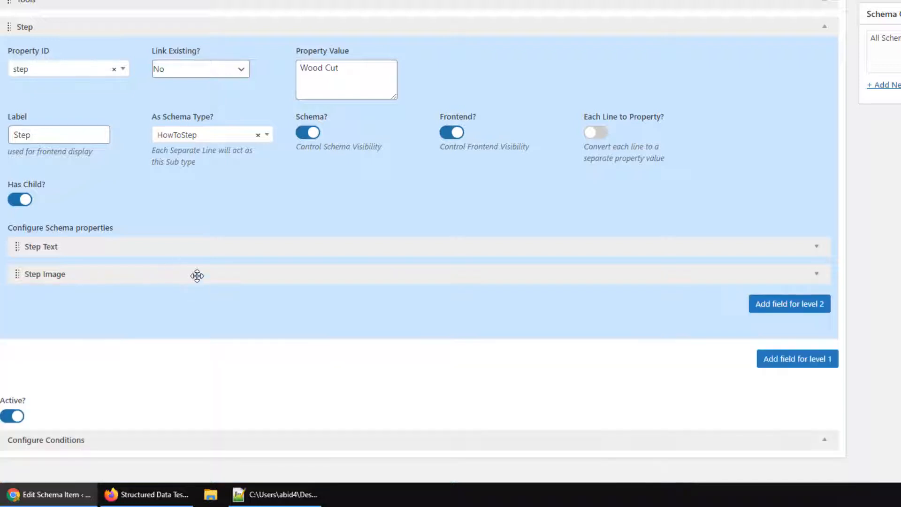
Add another level 1 field with the property step and the schema type HowToStep
left_click(242, 31)
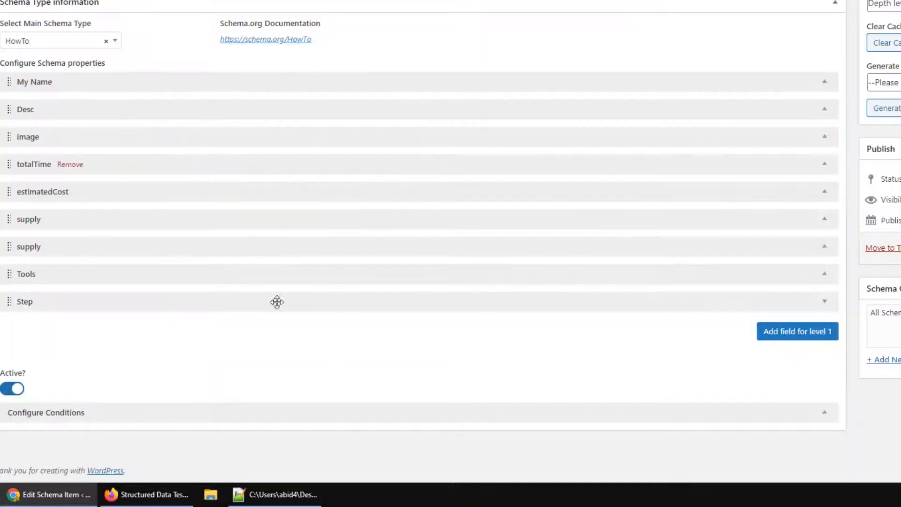
left_click(787, 337)
left_click(144, 310)
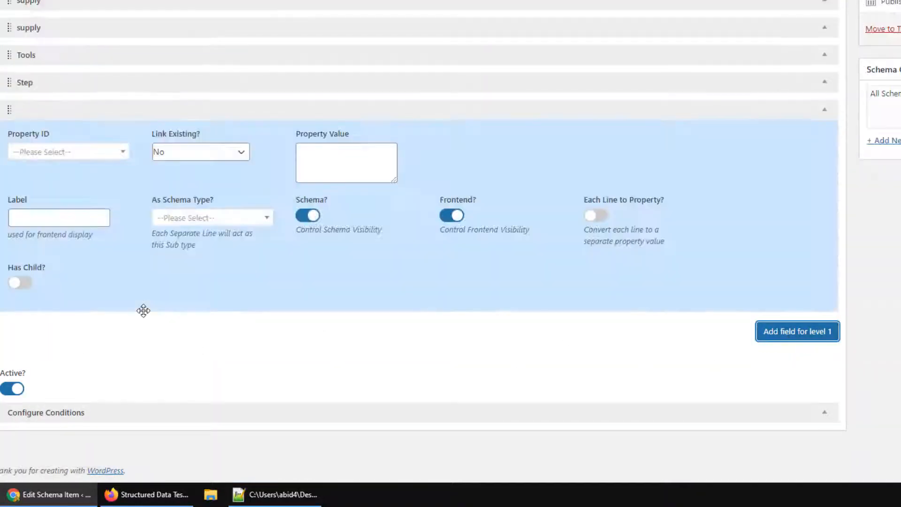
left_click(75, 153)
type("step")
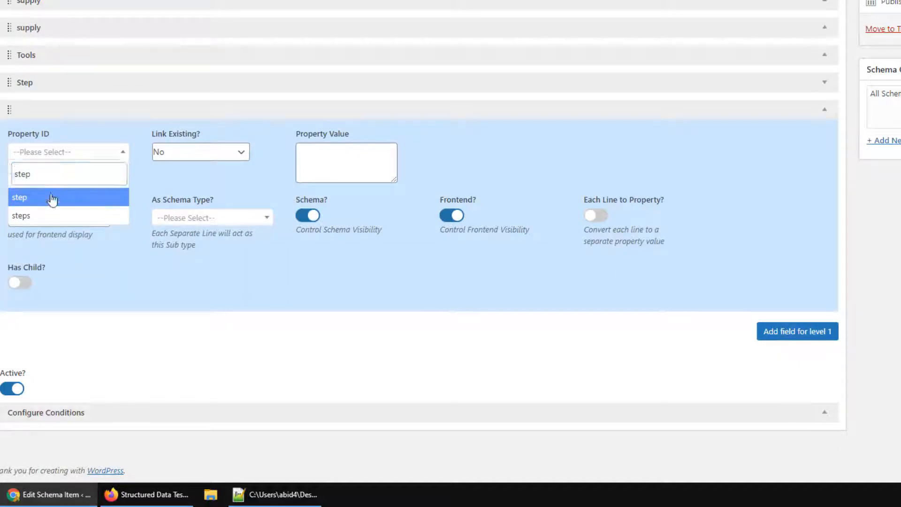
left_click(51, 197)
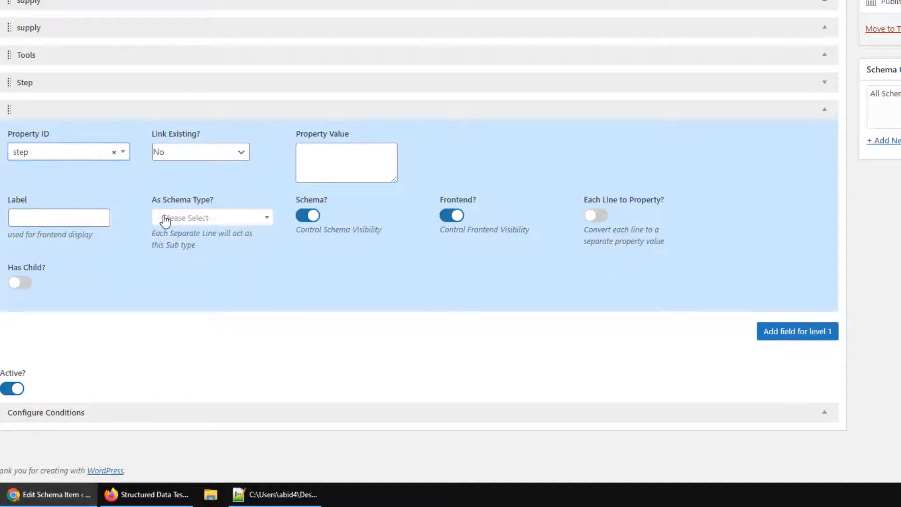
left_click(165, 217)
type("st")
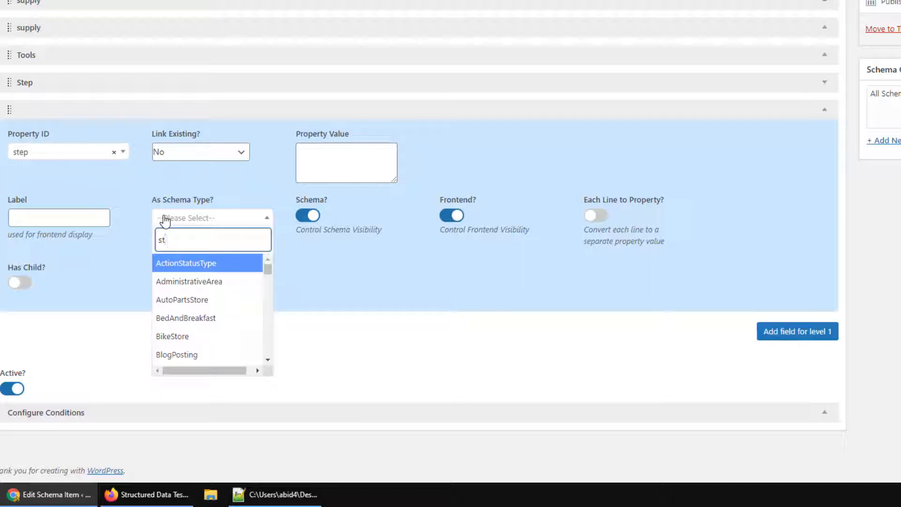
type("ep")
left_click(167, 266)
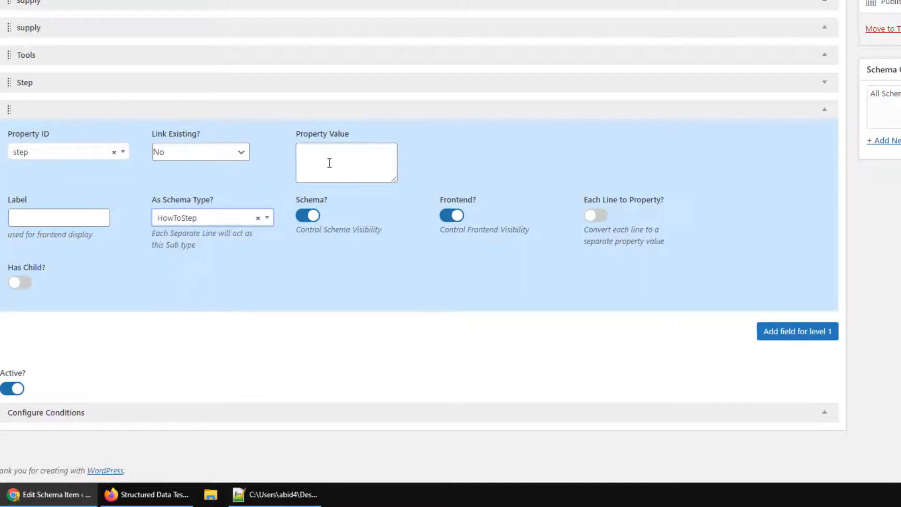
Copy the second step's name "Put together wood" from the Firefox results and label the new level 1 field Step
left_click(328, 164)
left_click(141, 494)
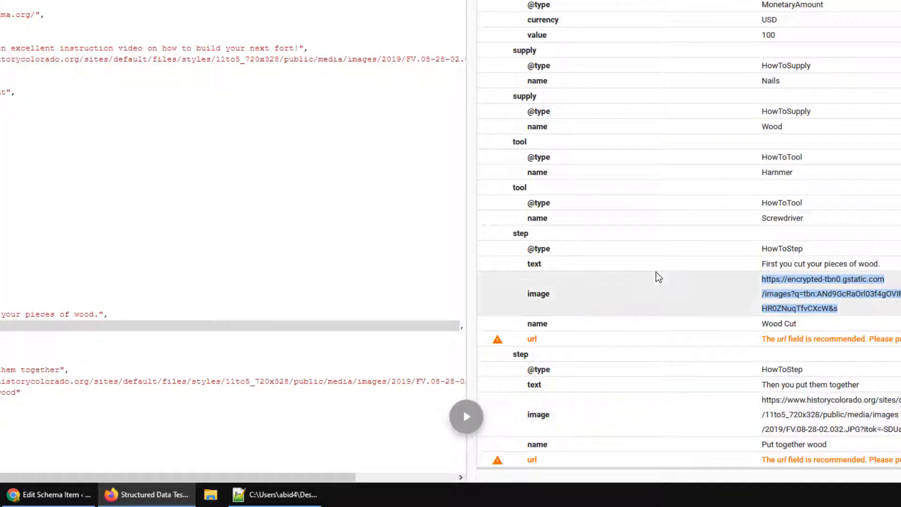
left_click_drag(833, 444, 765, 446)
left_click(49, 495)
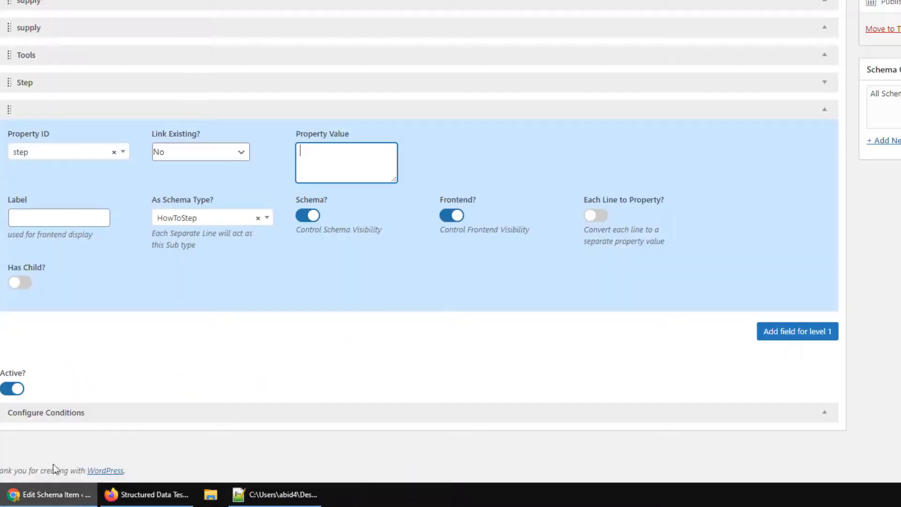
left_click(43, 216)
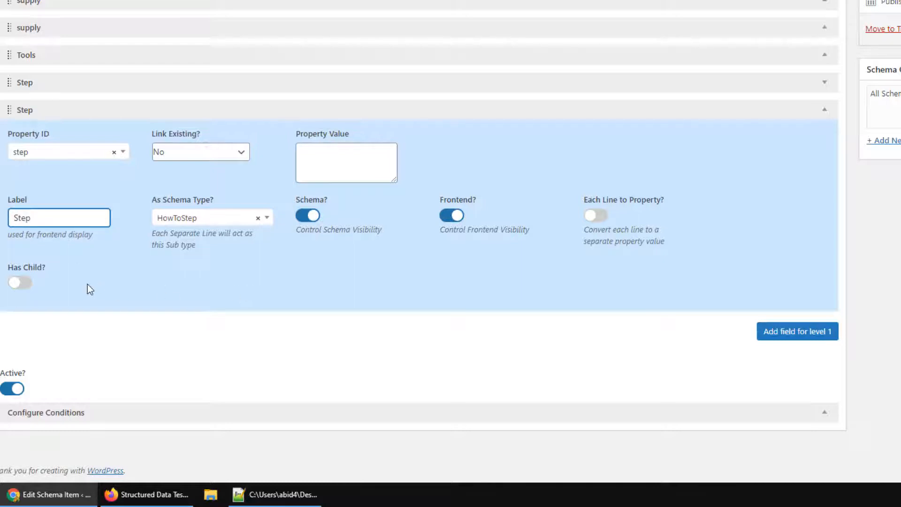
Enable Has Child on the new Step field and set the child field's property to name
left_click(20, 283)
scroll(85, 291, "down", 1)
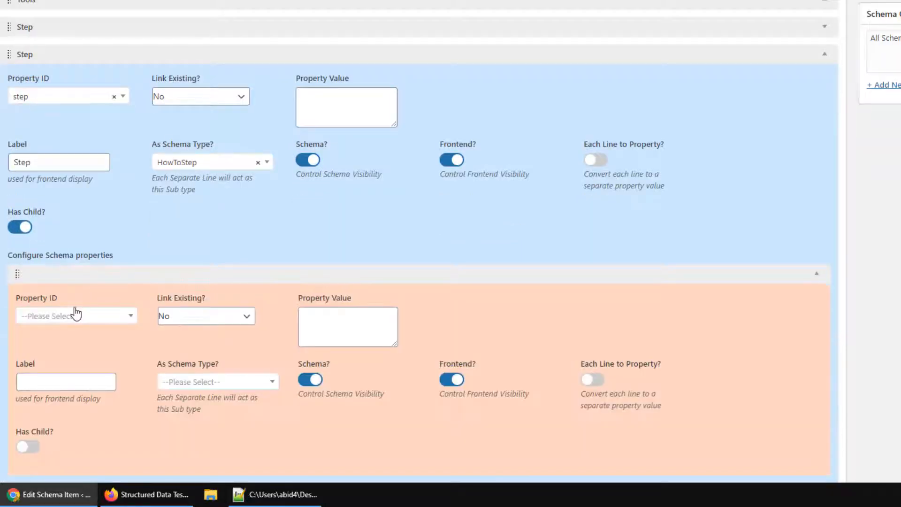
left_click(76, 313)
type("name")
scroll(91, 292, "up", 1)
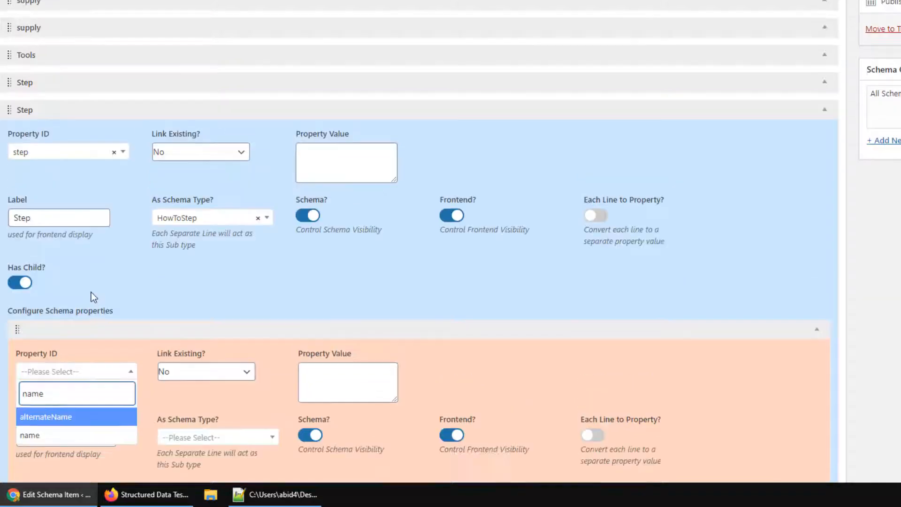
scroll(103, 349, "up", 1)
scroll(51, 311, "down", 4)
left_click(45, 177)
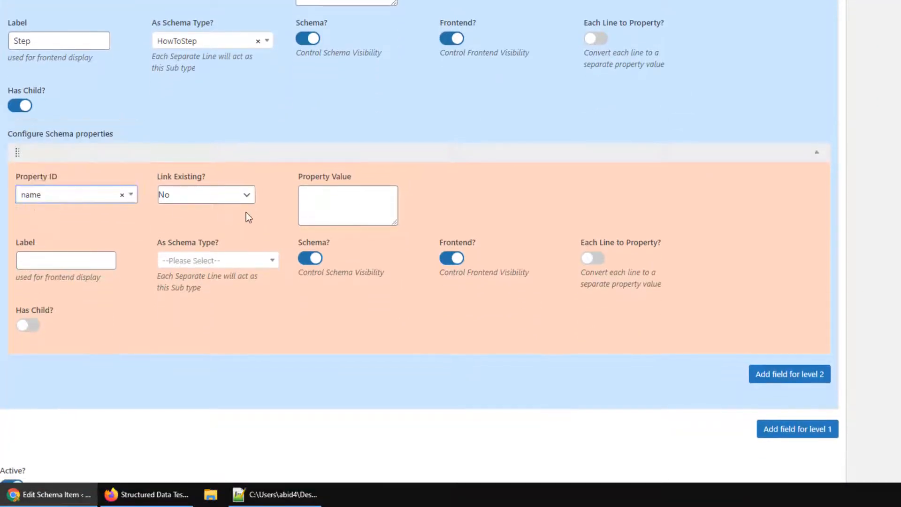
Enter "Put together wood" as the child field's property value and label the field Step Name
left_click(342, 212)
type("Put together wood")
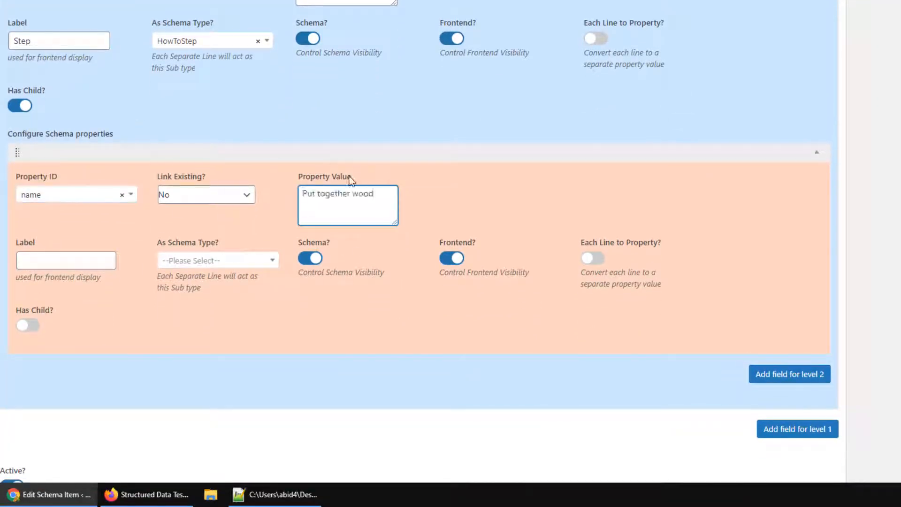
left_click(65, 256)
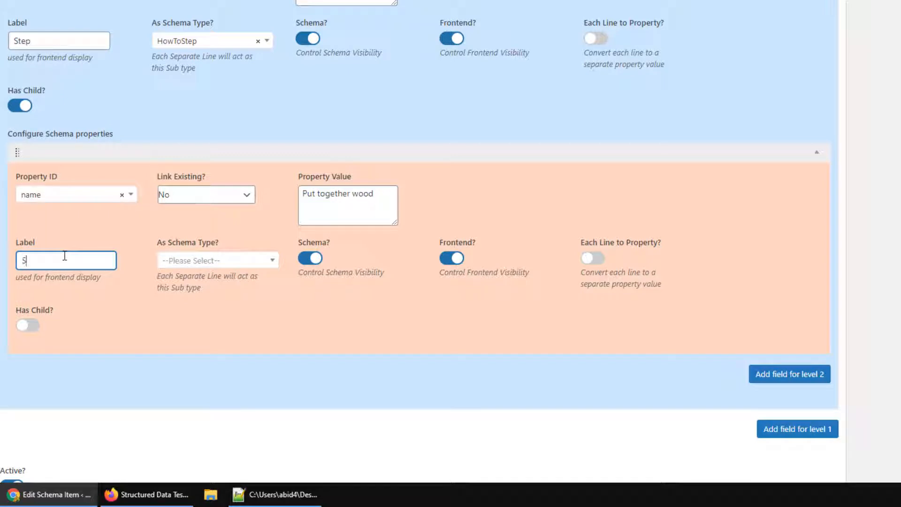
type("Step NAme")
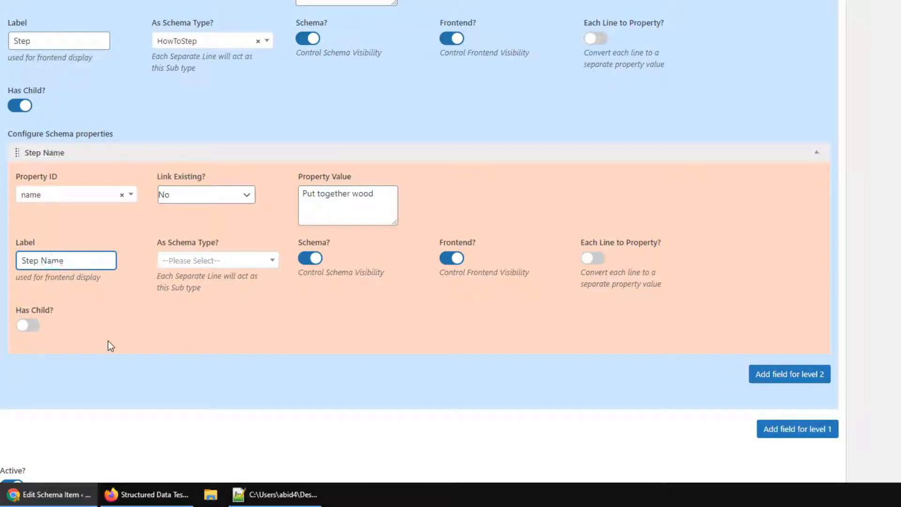
left_click(356, 151)
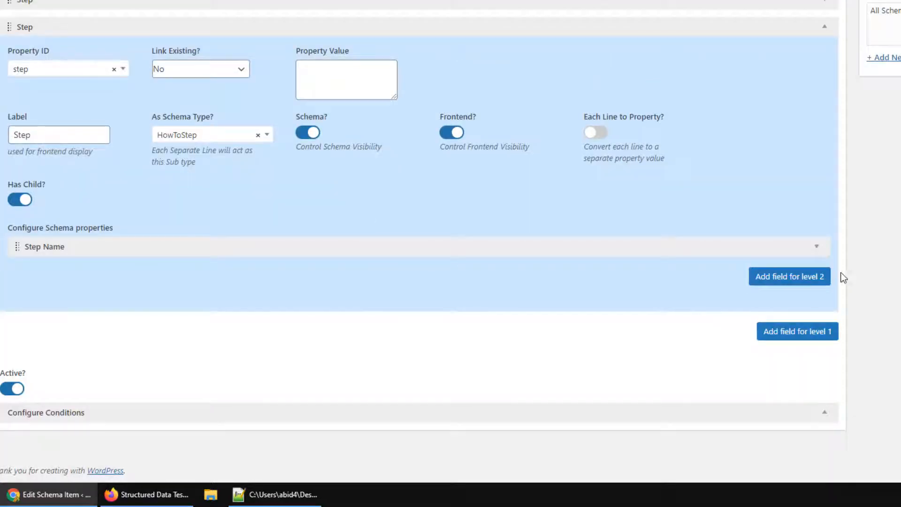
Add a second level 2 field under the new Step and copy "Then you put them together" from the Firefox results
left_click(798, 278)
left_click(146, 494)
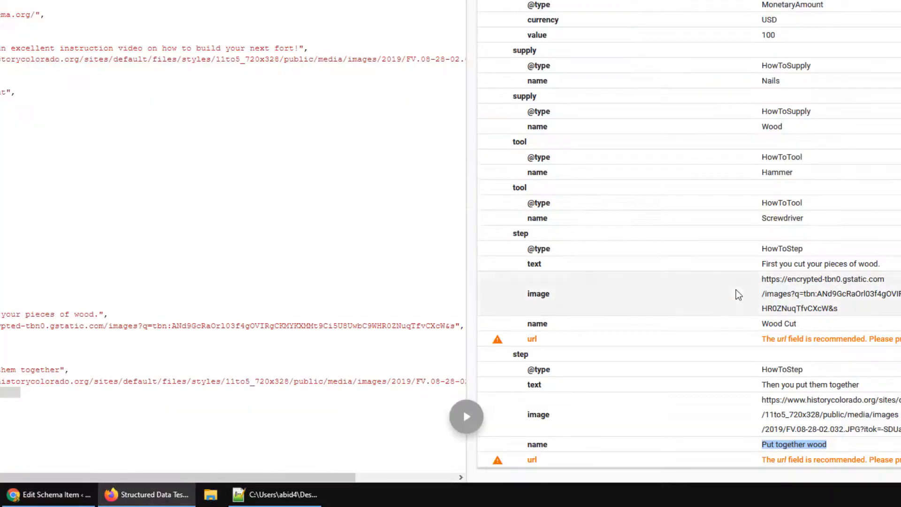
left_click_drag(868, 385, 765, 387)
key("ctrl+c")
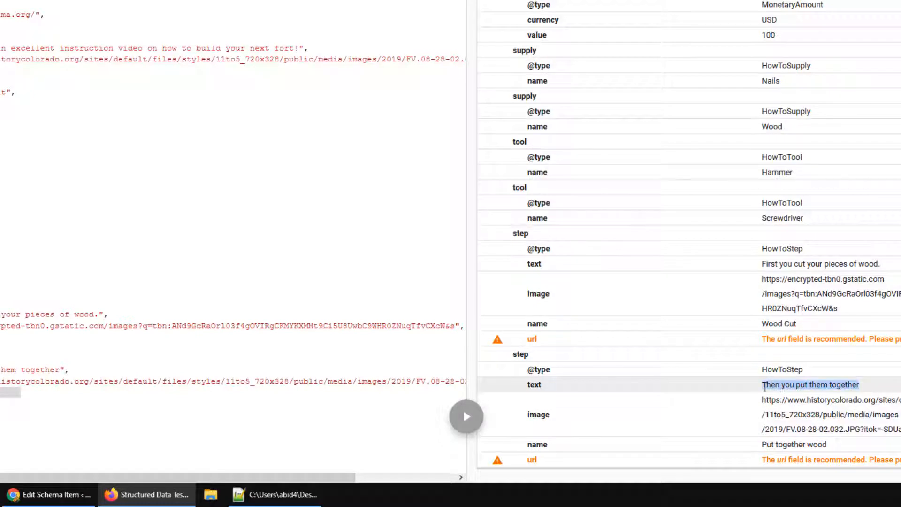
left_click(49, 494)
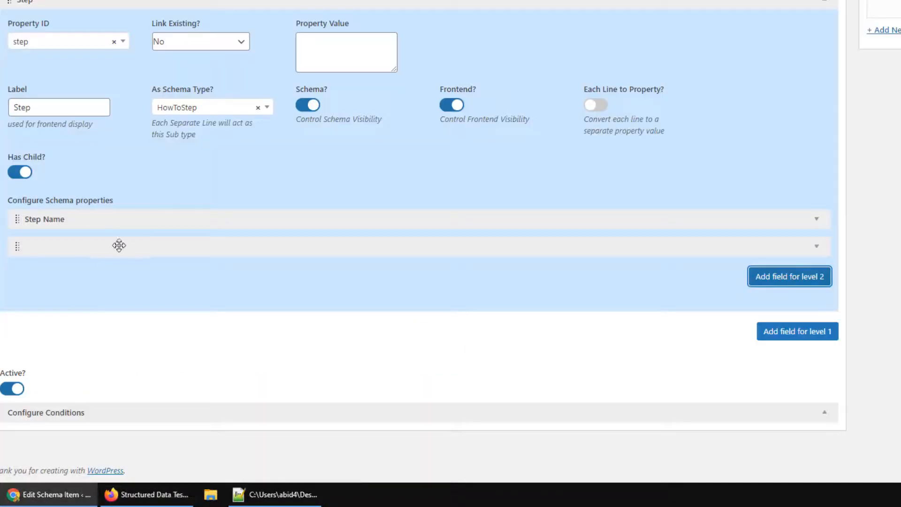
Expand the new level 2 field below Step Name and set its property to text
scroll(119, 245, "up", 1)
left_click(111, 275)
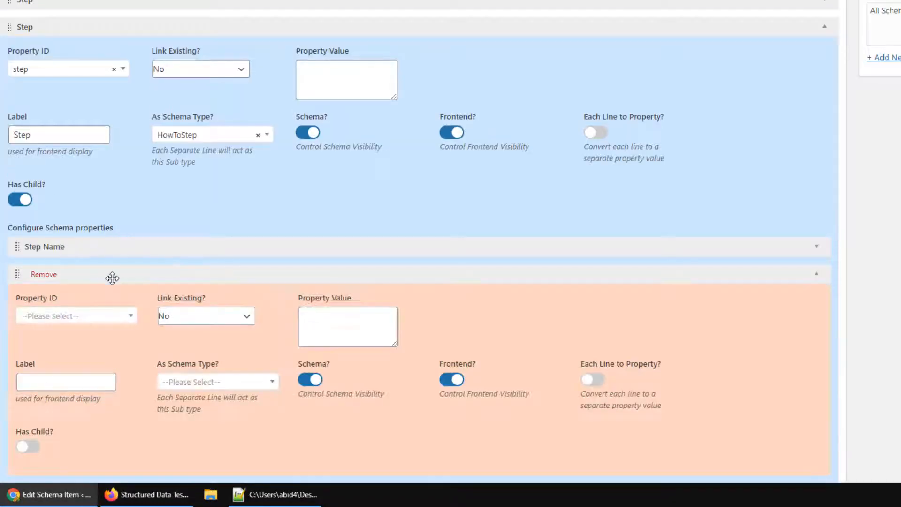
left_click(75, 319)
type("te")
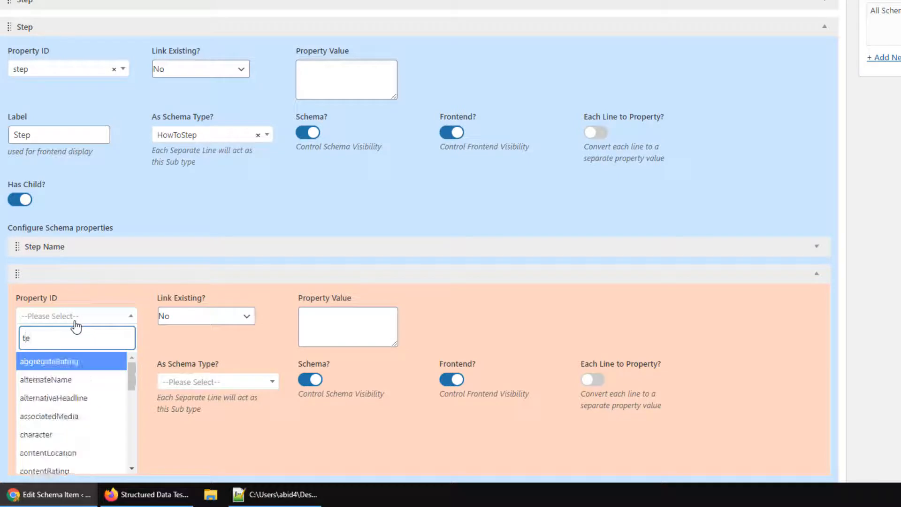
type("xt")
left_click(69, 362)
Paste "Then you put them together" as the text field's property value and label the field Step Text
left_click(332, 325)
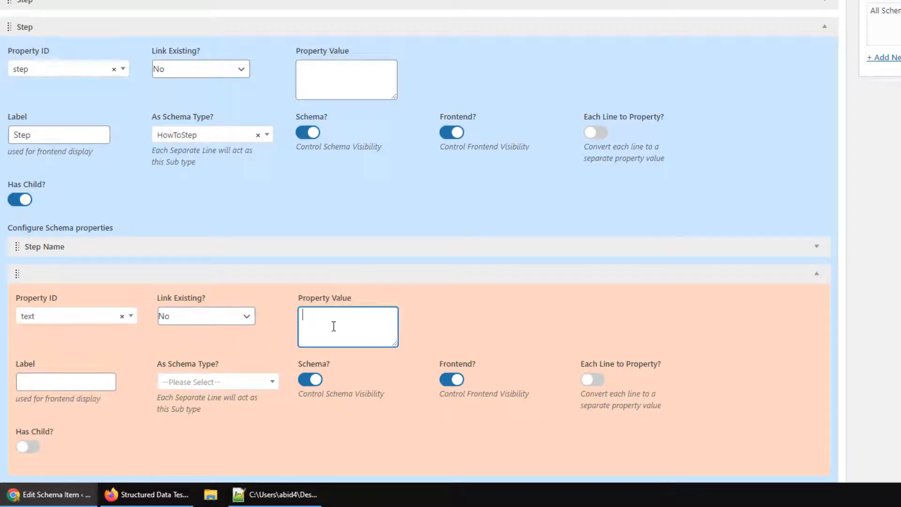
key("ctrl+v")
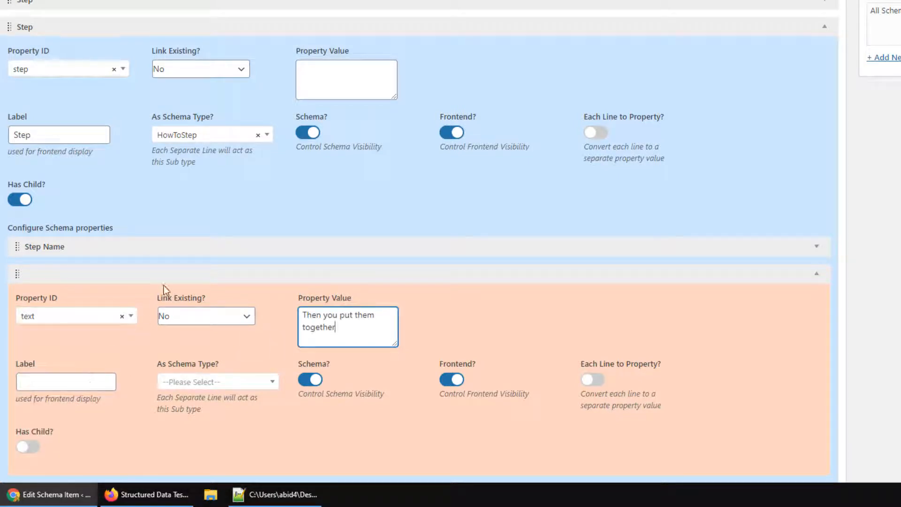
left_click(73, 386)
type("Step Text")
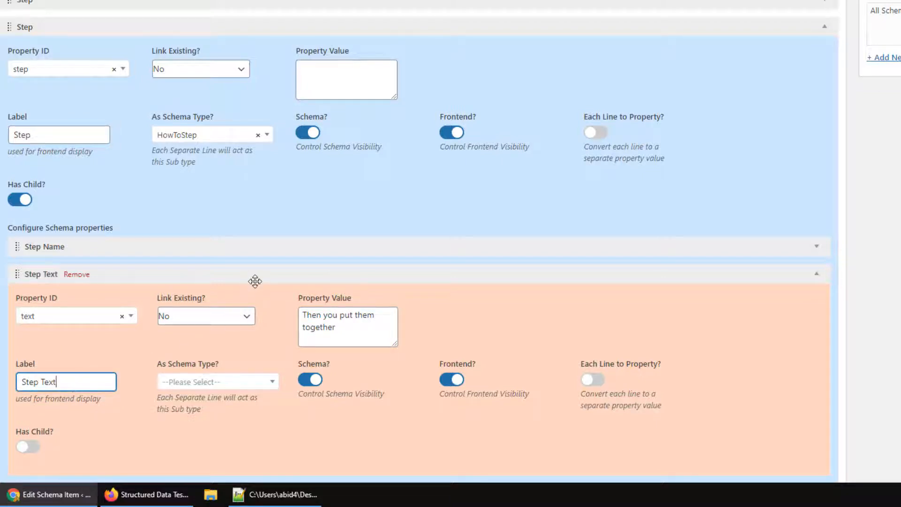
left_click(255, 281)
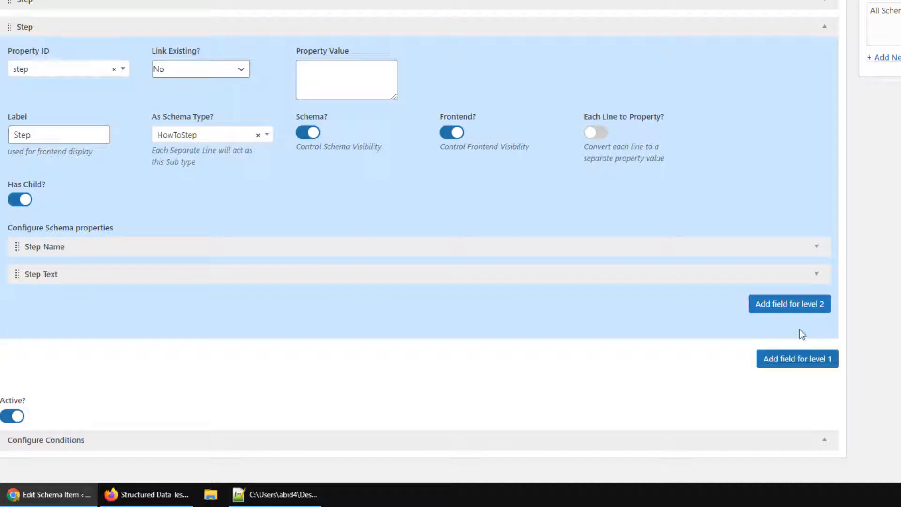
Add a third level 2 field under the new Step and copy the second step's image URL from the Firefox results
left_click(793, 305)
left_click(141, 494)
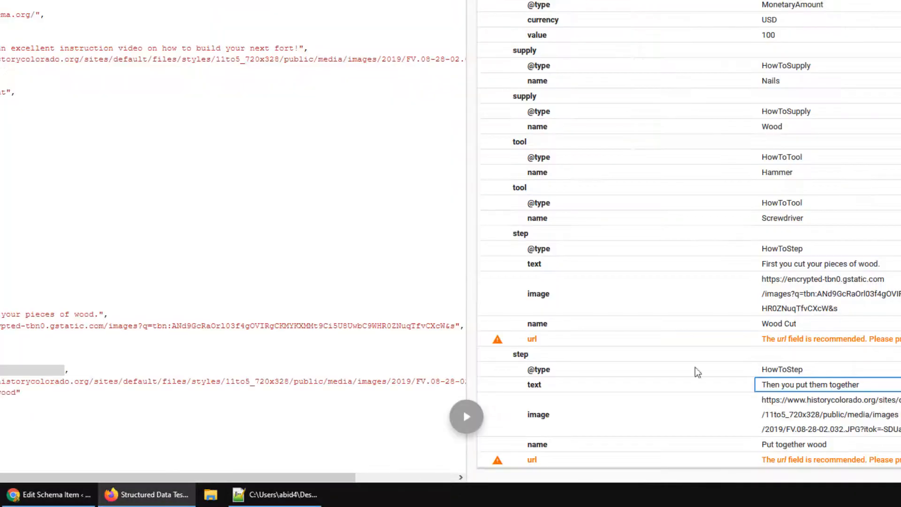
left_click_drag(899, 430, 763, 403)
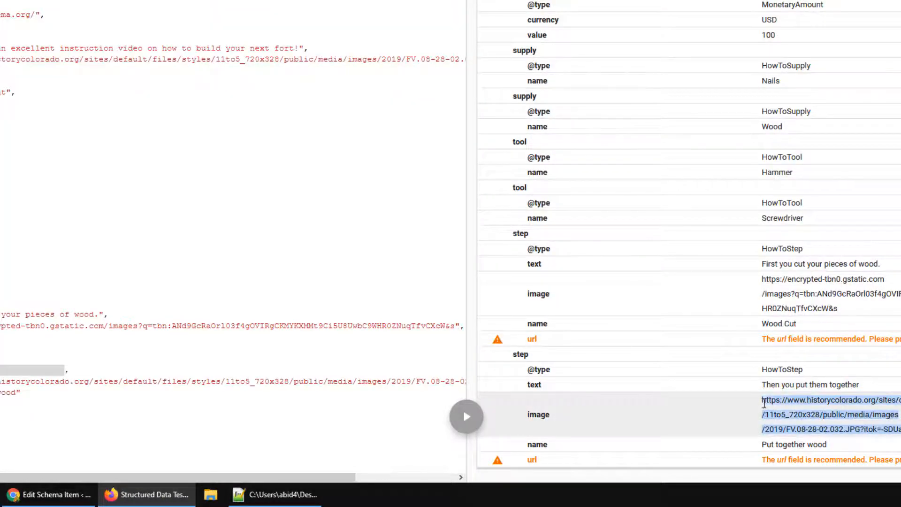
left_click(50, 494)
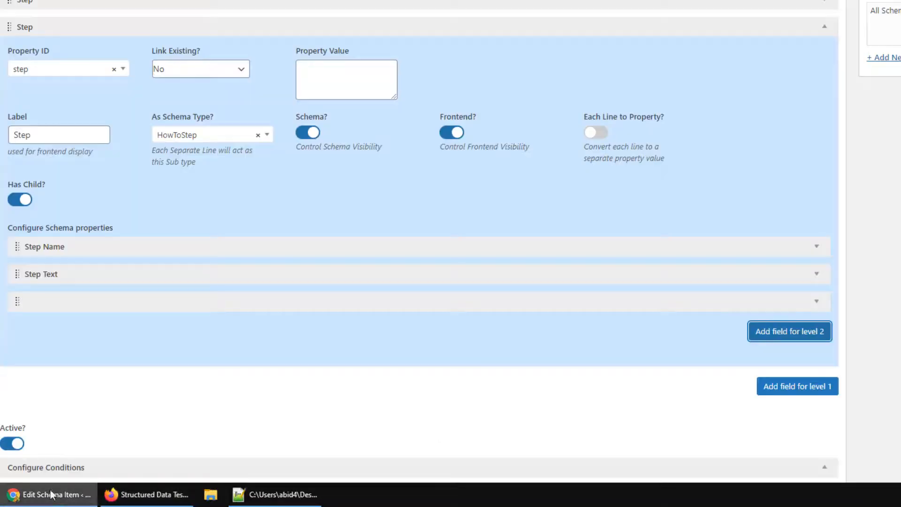
Expand the new level 2 field below Step Text and set its property to image
left_click(123, 302)
left_click(85, 343)
type("image")
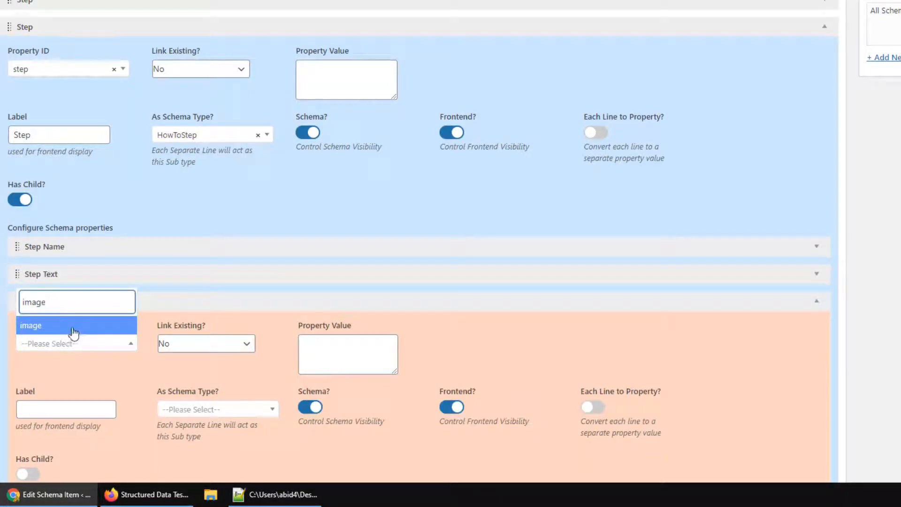
left_click(73, 325)
Paste the image URL as the image field's property value and label the field Step 2 image
left_click(368, 370)
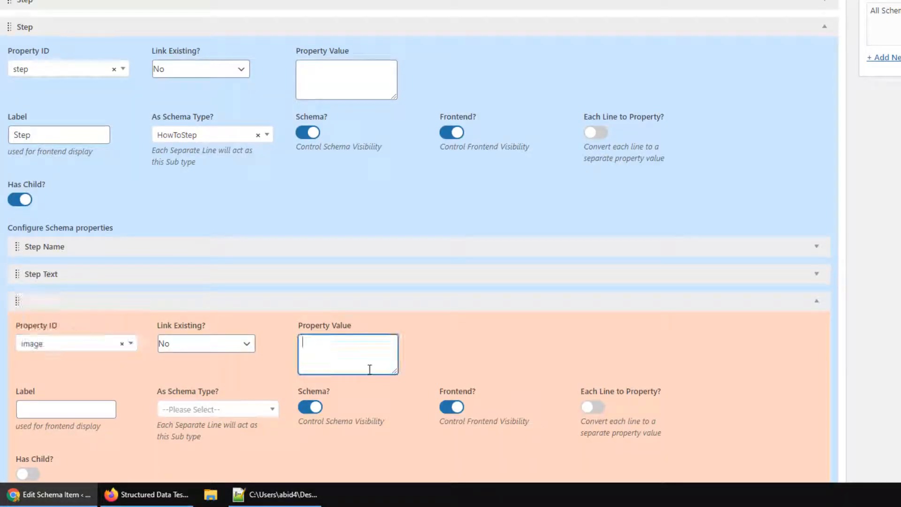
key("ctrl+v")
left_click(70, 412)
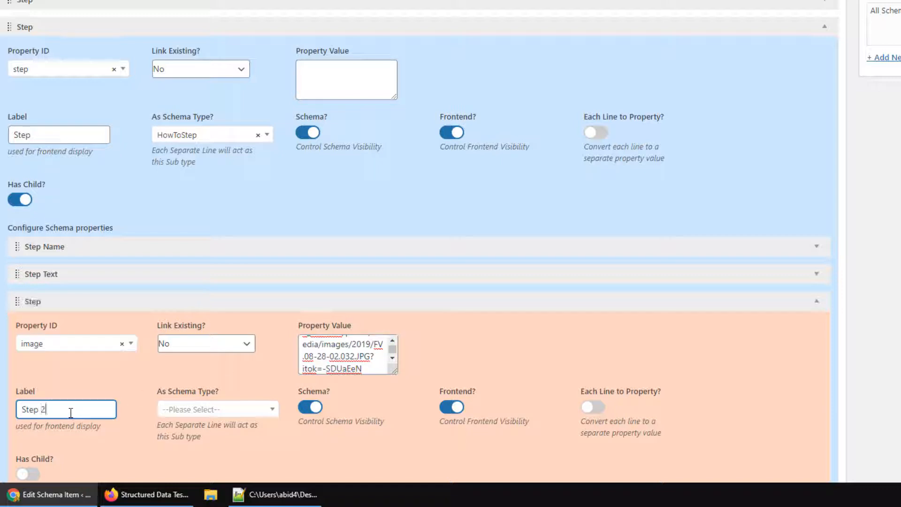
type("image")
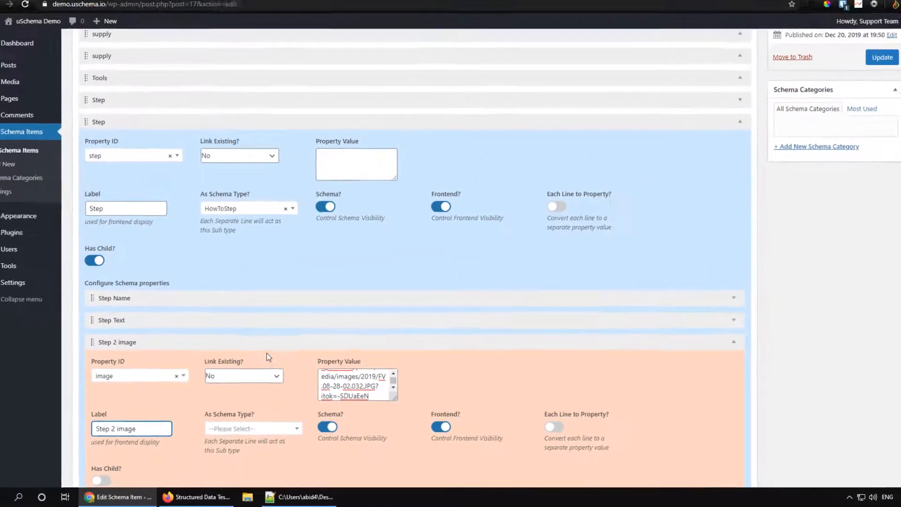
left_click(275, 343)
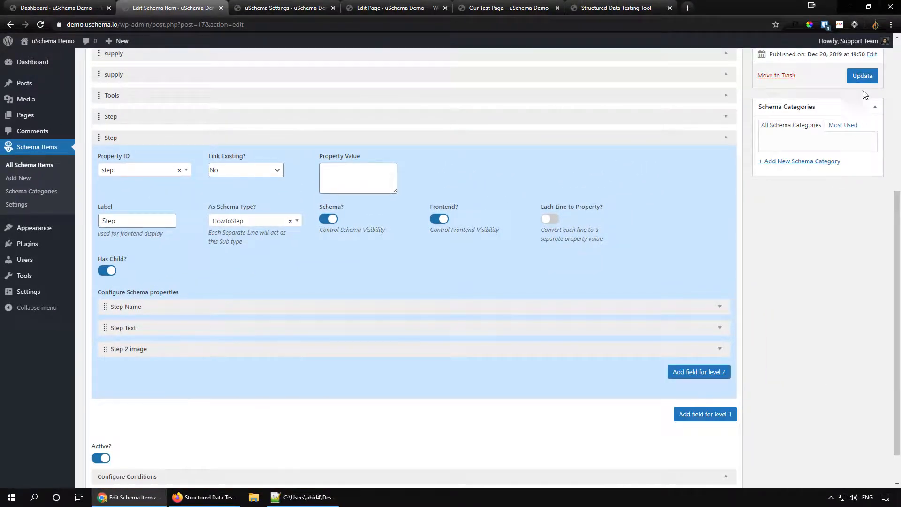
Update the schema item, rerun the structured data test on the test page and inspect the url entries of the HowTo steps
left_click(863, 76)
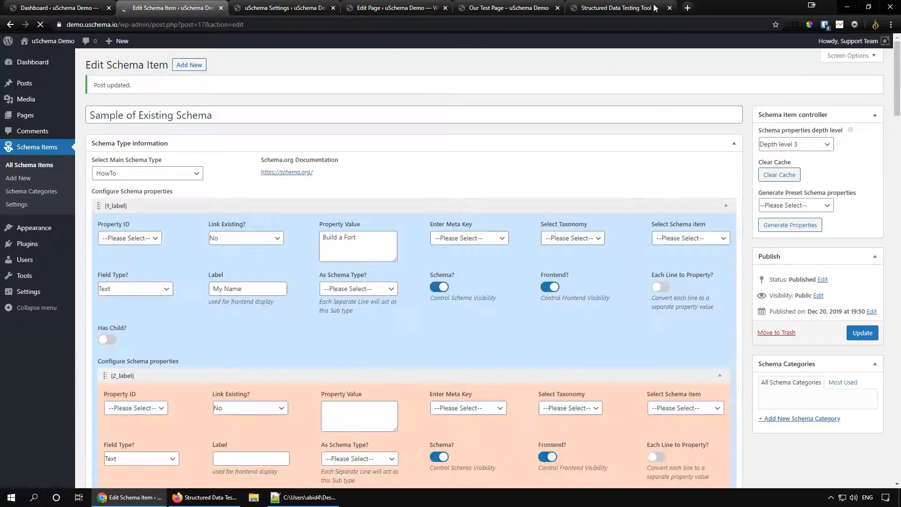
left_click(616, 8)
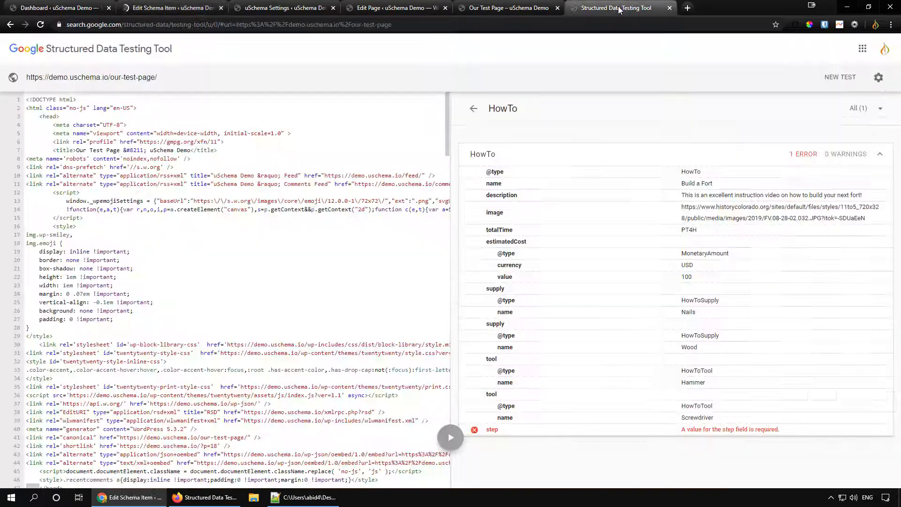
left_click(41, 25)
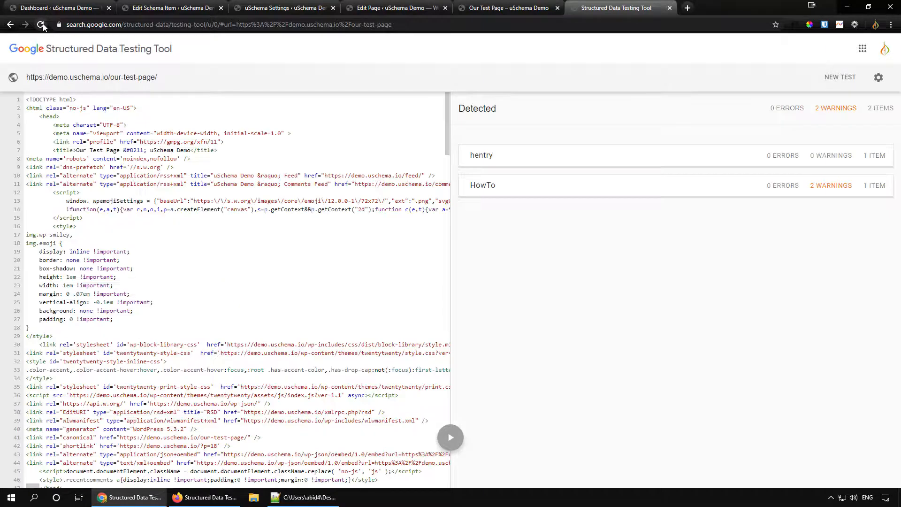
left_click(594, 186)
scroll(584, 184, "down", 3)
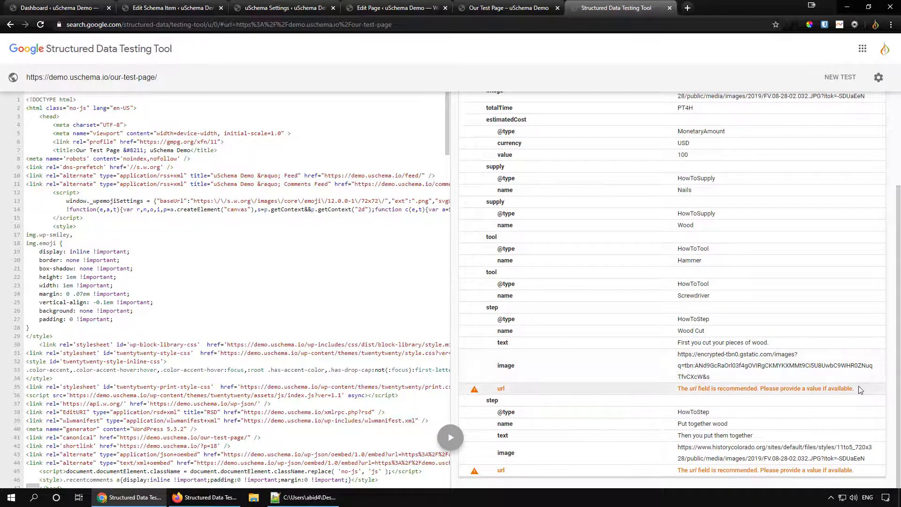
left_click_drag(857, 389, 676, 390)
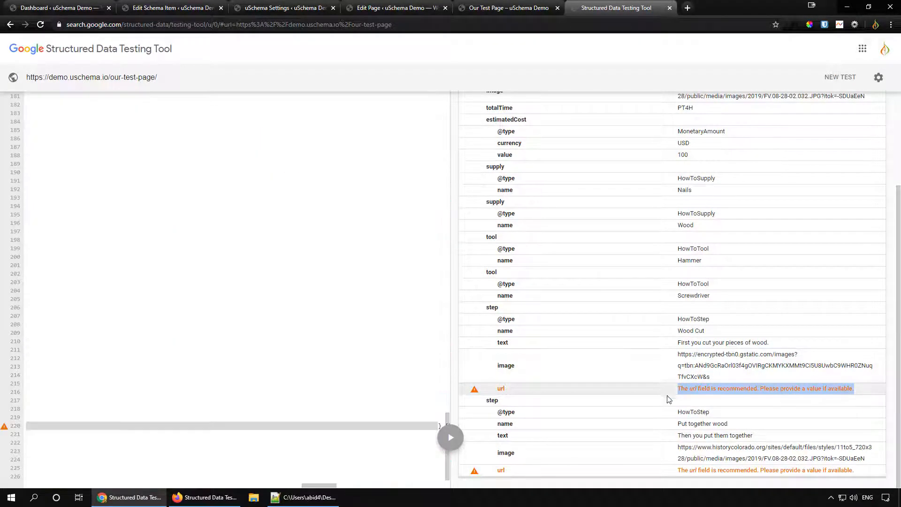
Expand the first Step in the schema item and remove the empty level 1 field below the second Step
left_click(154, 8)
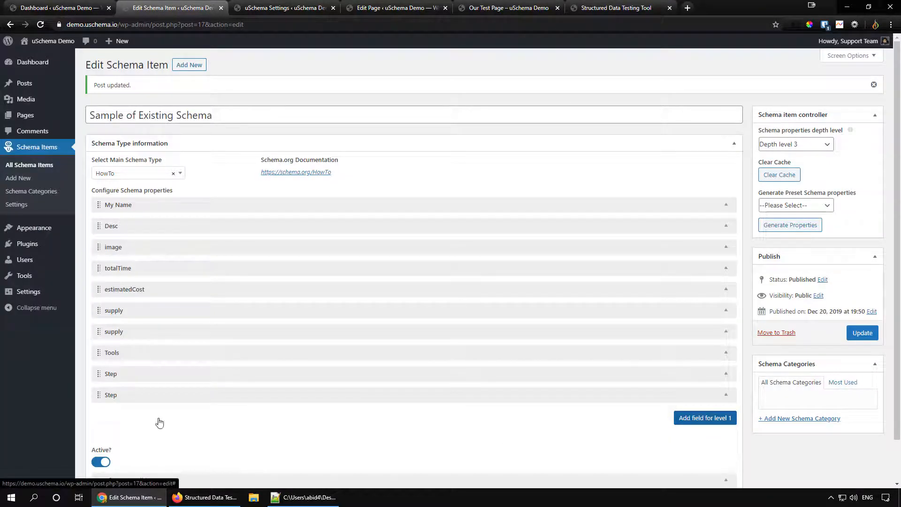
left_click(206, 374)
scroll(181, 367, "down", 4)
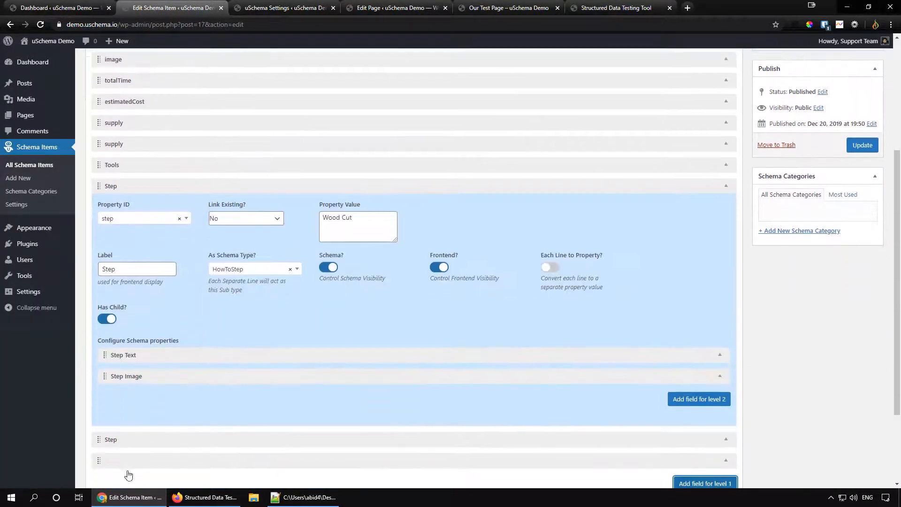
left_click(119, 461)
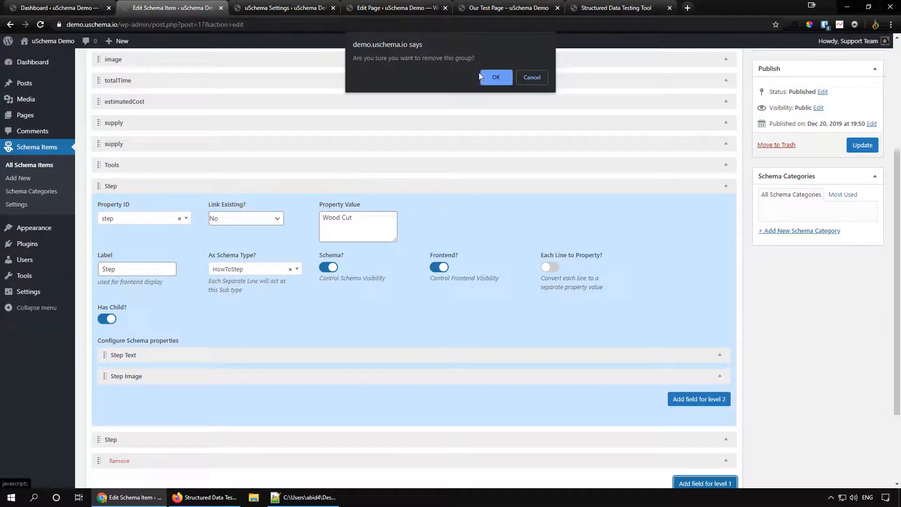
left_click(496, 77)
Add a level 2 field under the first Step, below Step Image, and set its property to url
left_click(681, 400)
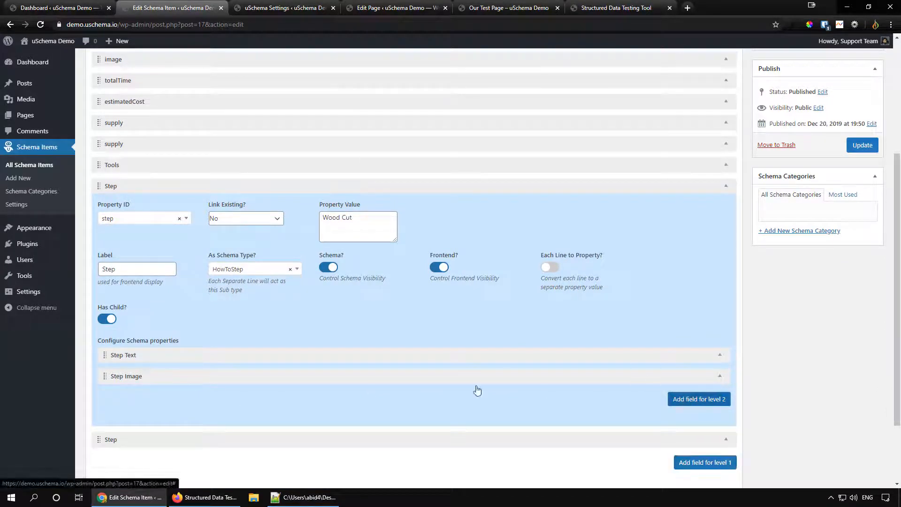
left_click(158, 398)
left_click(142, 431)
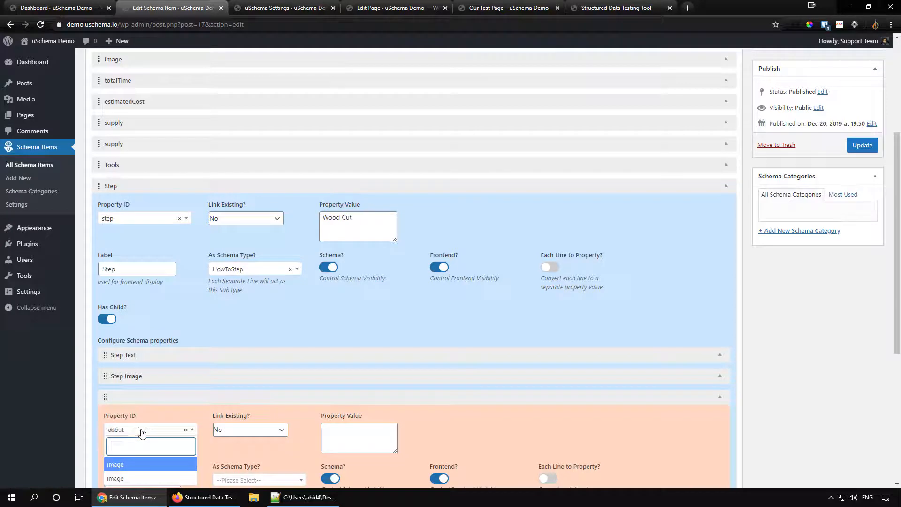
type("url")
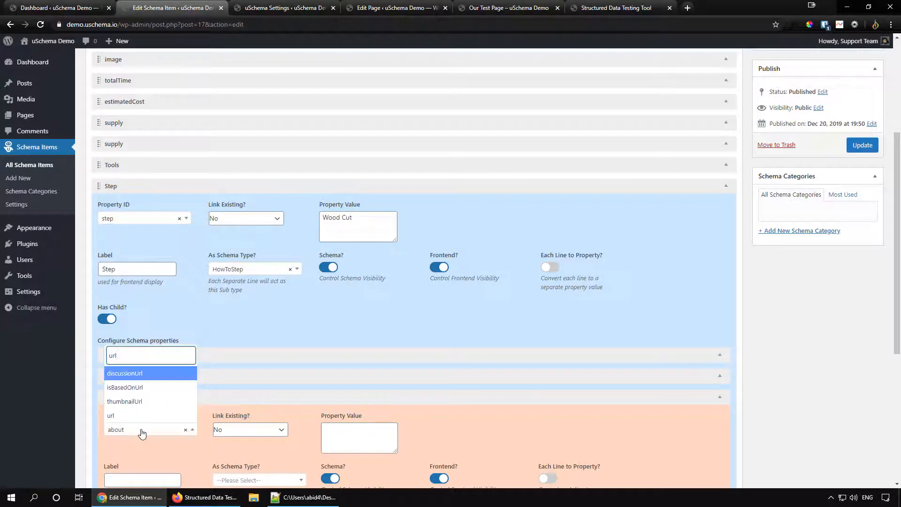
left_click(112, 415)
scroll(259, 288, "down", 4)
left_click(338, 242)
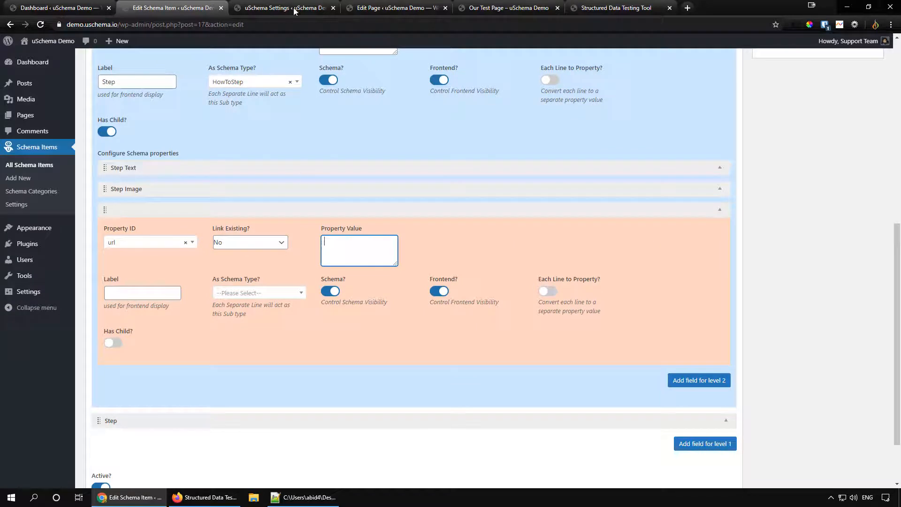
left_click(507, 8)
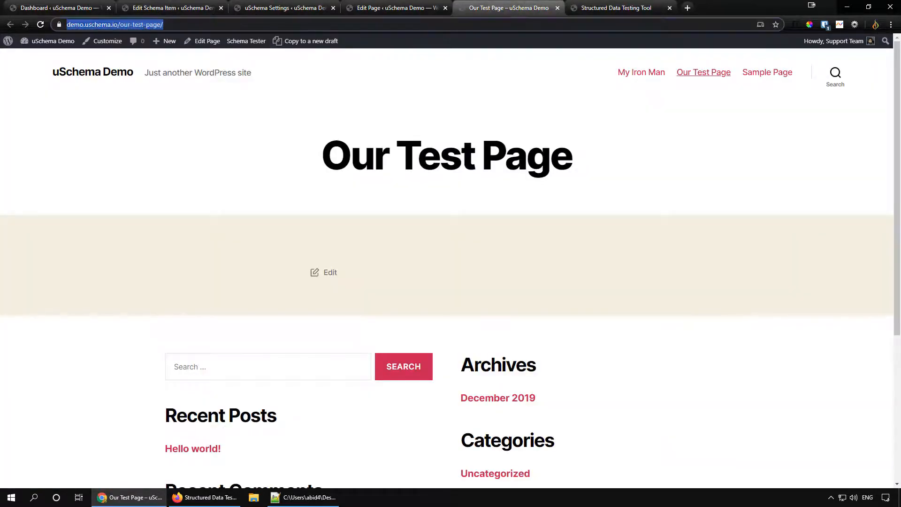
left_click(162, 9)
type("https://demo.uschema.io/our-test-page/")
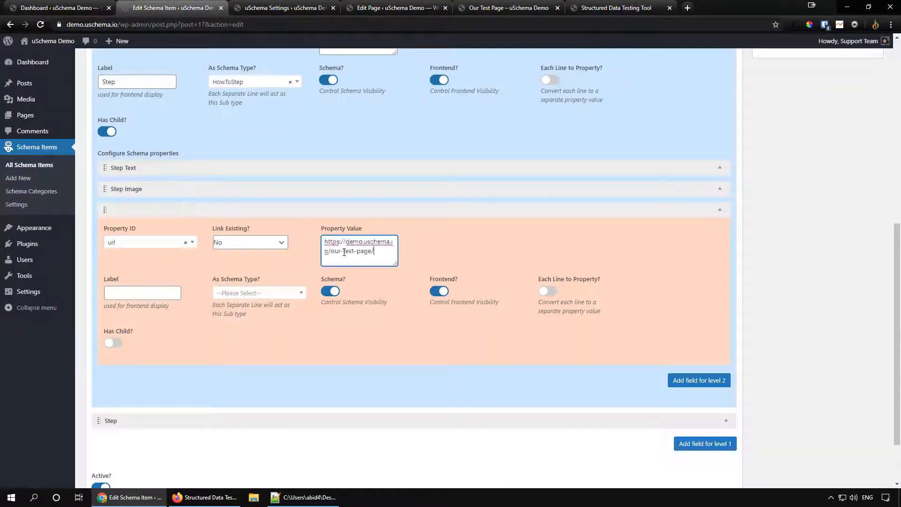
left_click(140, 297)
type("Step ")
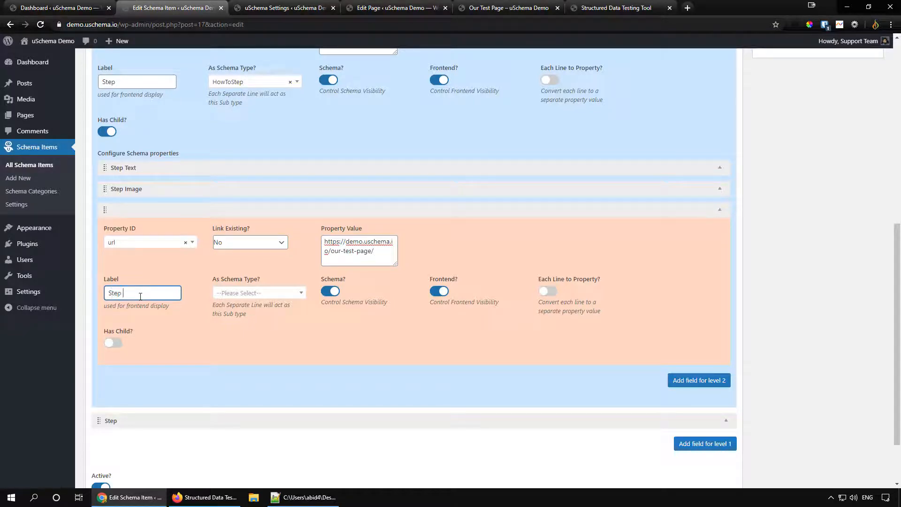
type("URL")
left_click(338, 210)
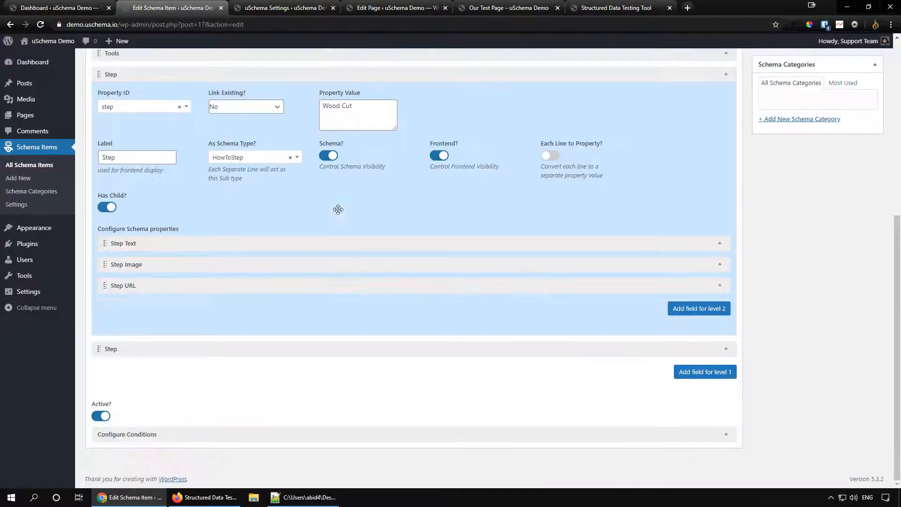
Save the schema item with the new Step URL field and retest the page, checking the first step's url in the HowTo result
scroll(844, 295, "up", 5)
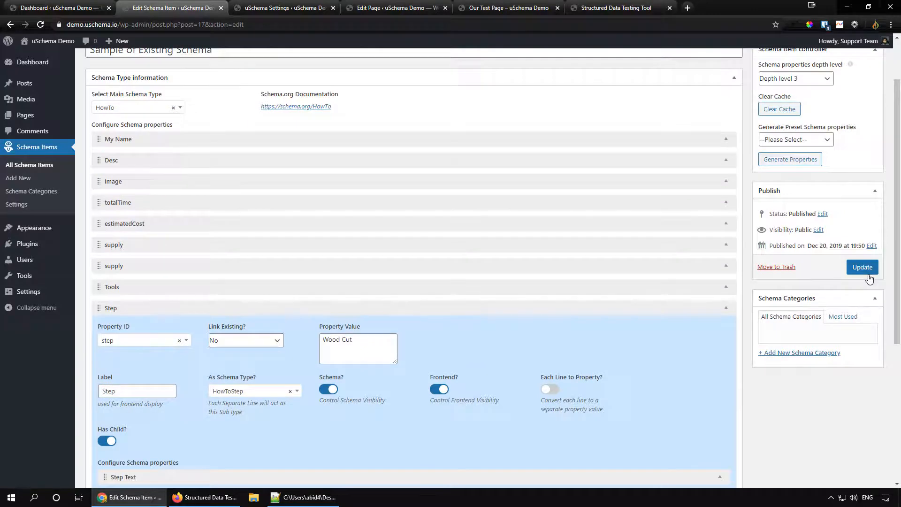
left_click(865, 269)
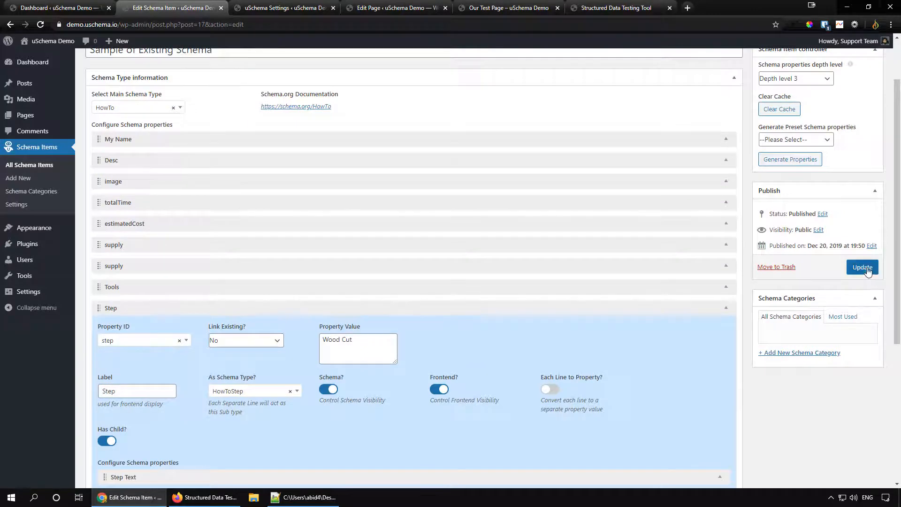
left_click(512, 10)
left_click(652, 10)
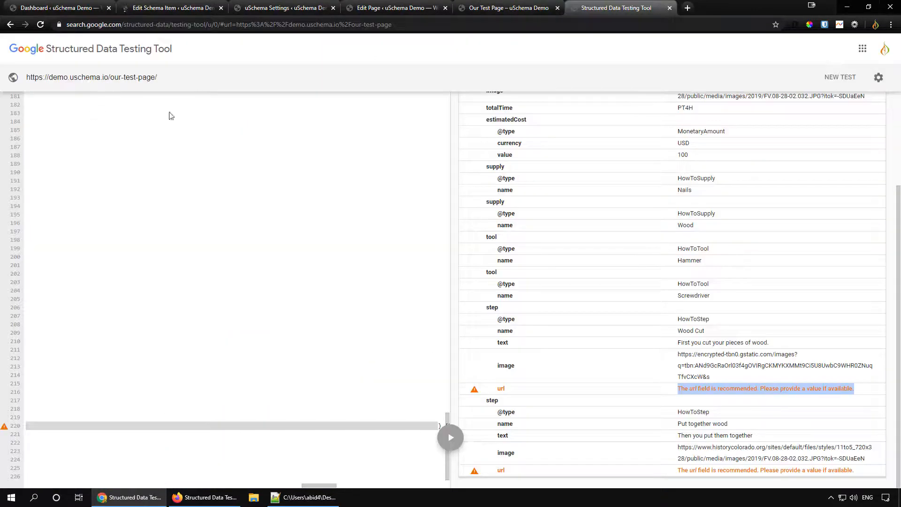
left_click(41, 25)
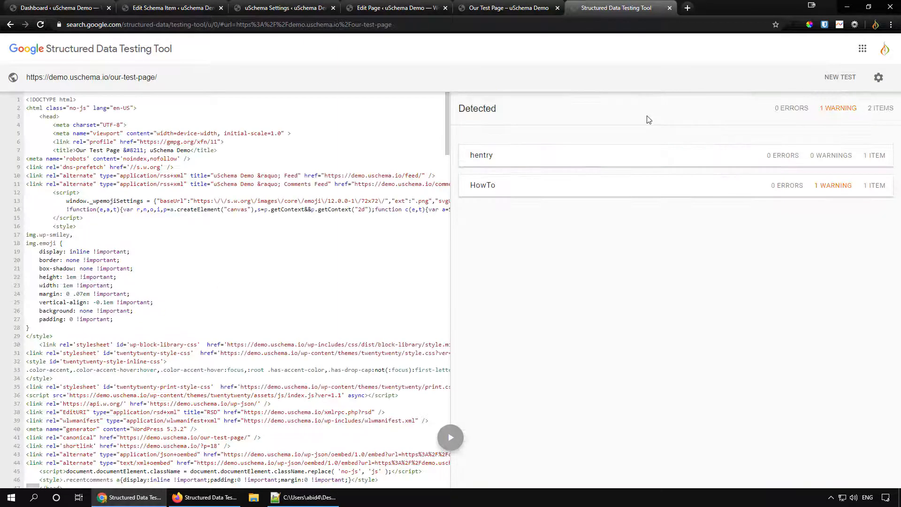
left_click(634, 192)
scroll(597, 199, "down", 3)
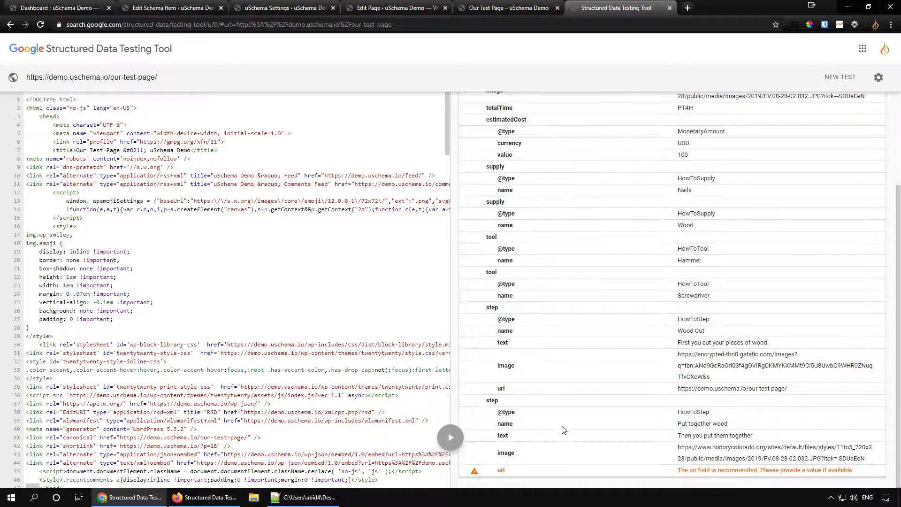
left_click_drag(797, 389, 681, 389)
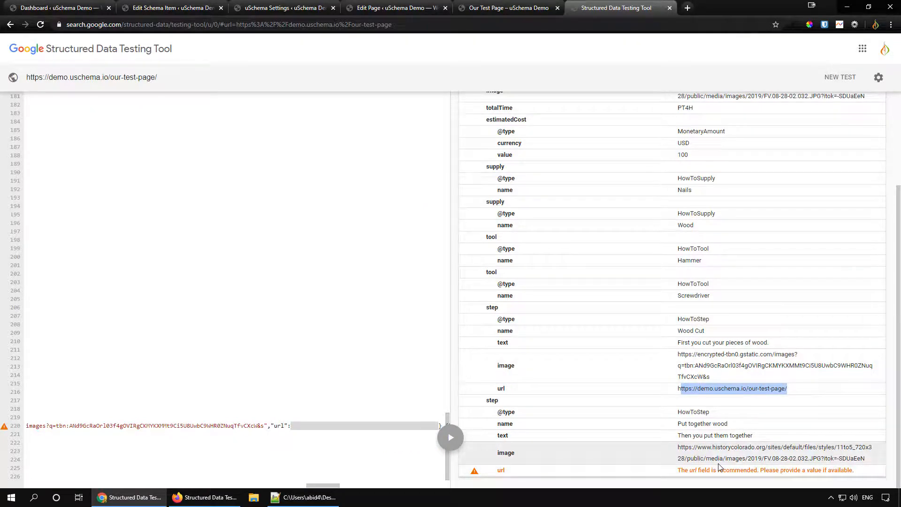
Compare the HowTo test result with the original howto sample script in Notepad++ and return to the list of detected items
scroll(644, 373, "up", 3)
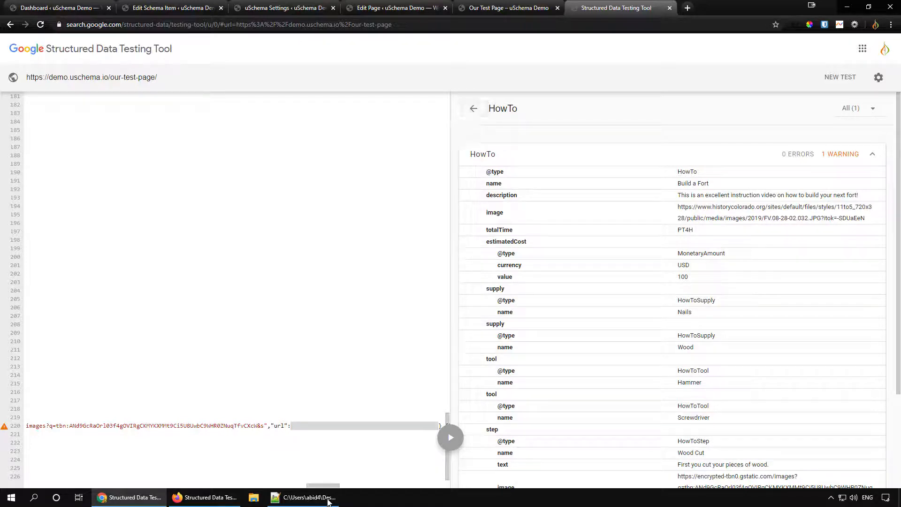
left_click(305, 497)
left_click(294, 221)
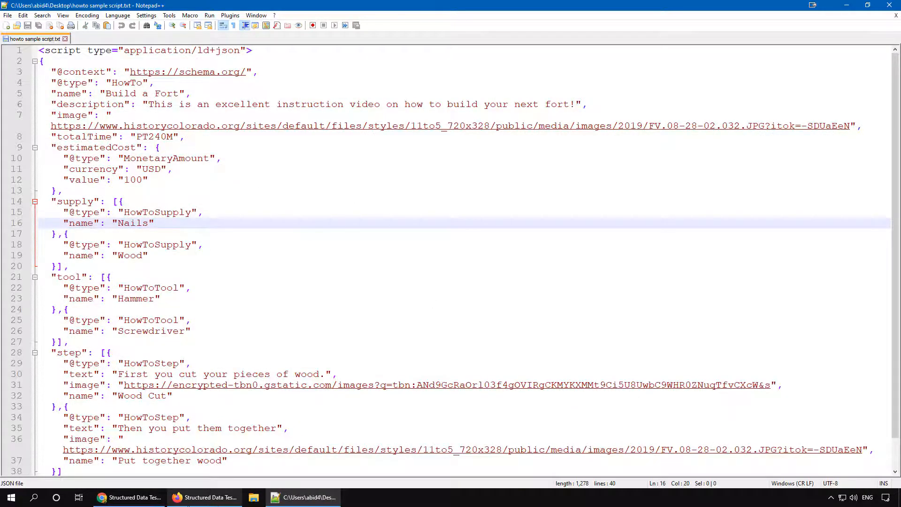
left_click(140, 498)
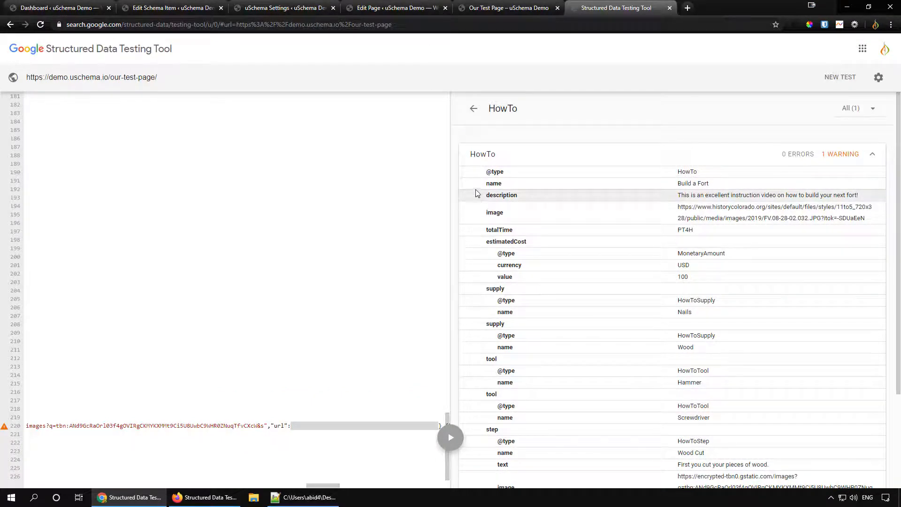
left_click(473, 109)
Review the schema item, the Pages defaults in the uSchema post type settings and the schema item assigned to the test page
left_click(203, 12)
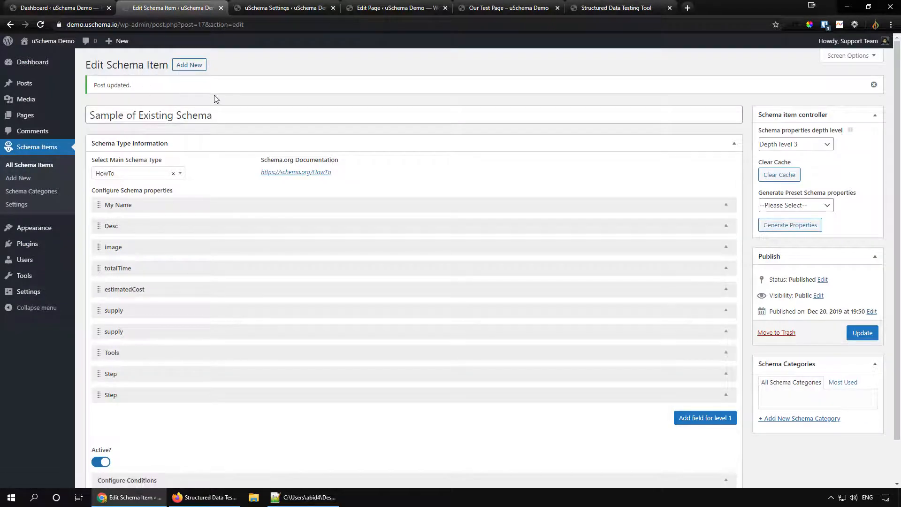
left_click(277, 8)
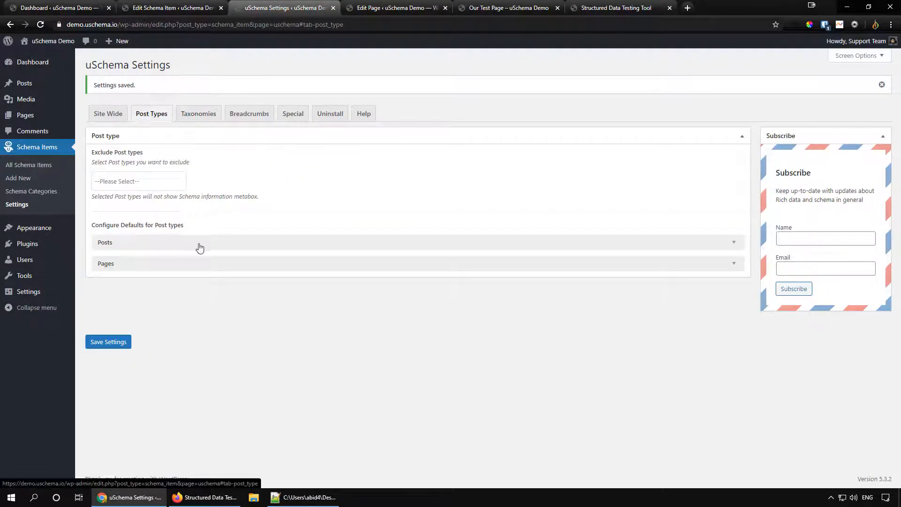
left_click(232, 265)
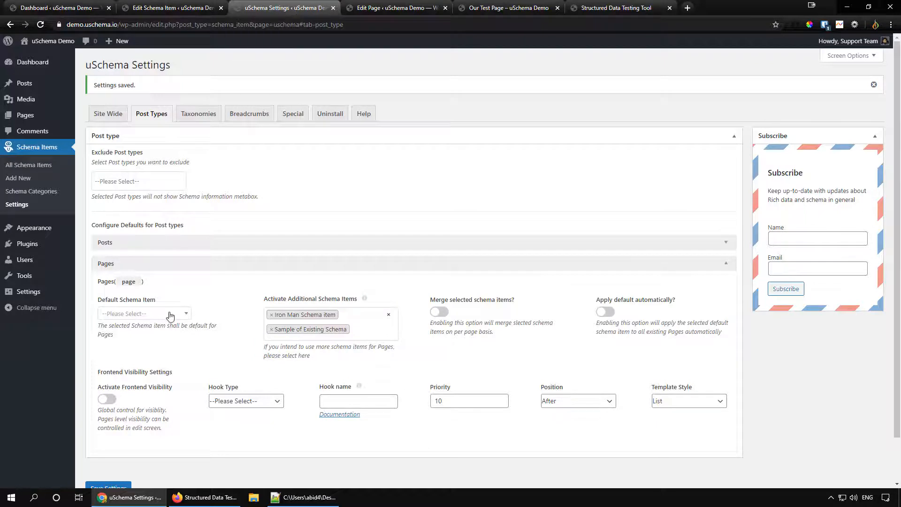
left_click(233, 267)
left_click(397, 10)
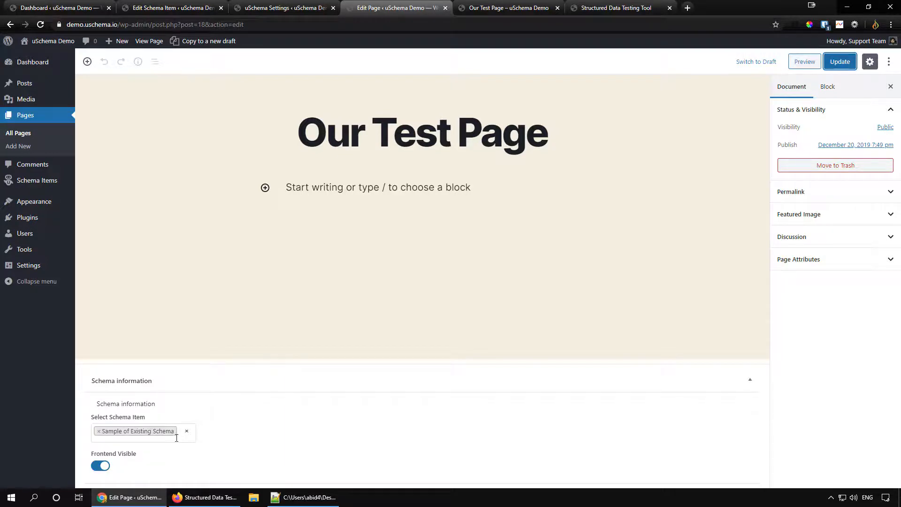
Reload the published test page and view it alongside its structured data test results
left_click(613, 8)
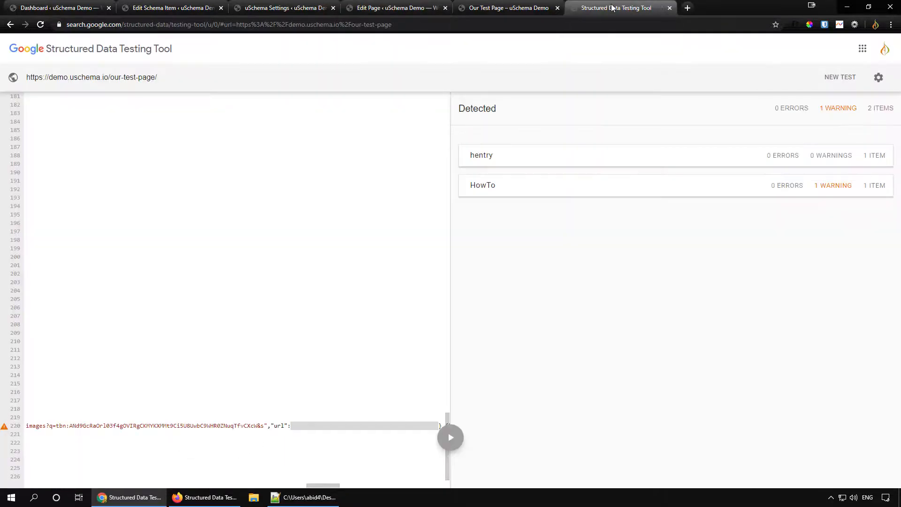
left_click(491, 7)
left_click(40, 24)
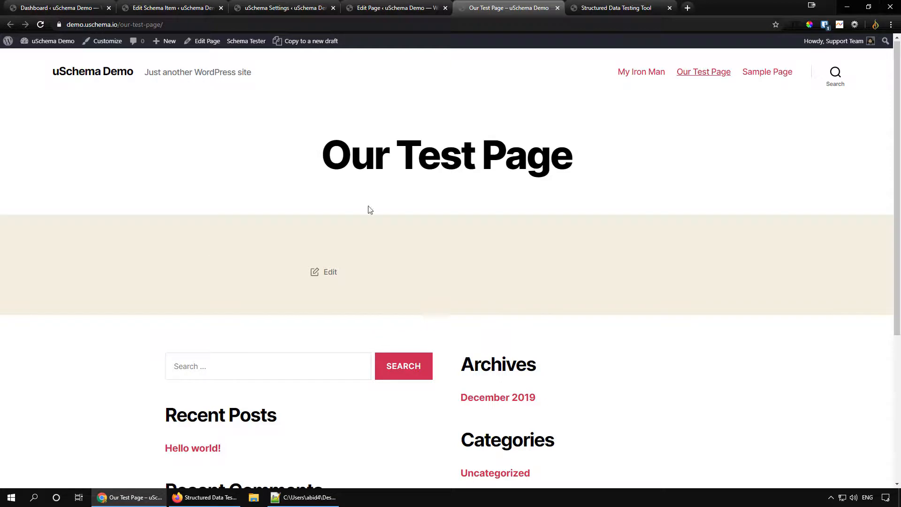
left_click(617, 9)
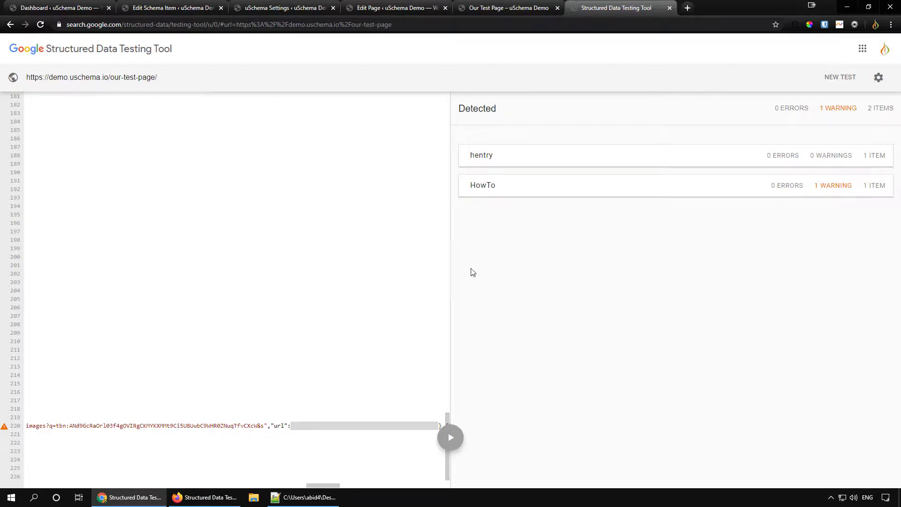
Expand the My Name field in the schema item and examine its Link Existing options
left_click(189, 5)
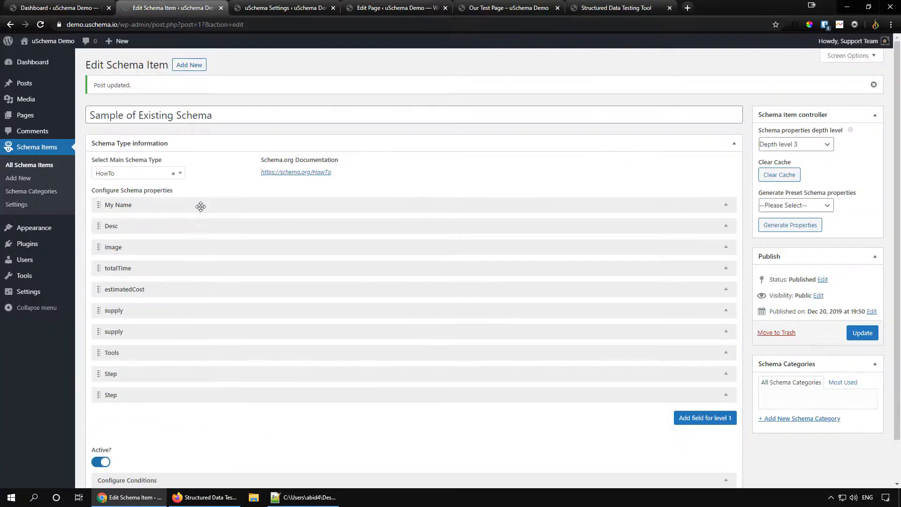
left_click(240, 204)
left_click(250, 238)
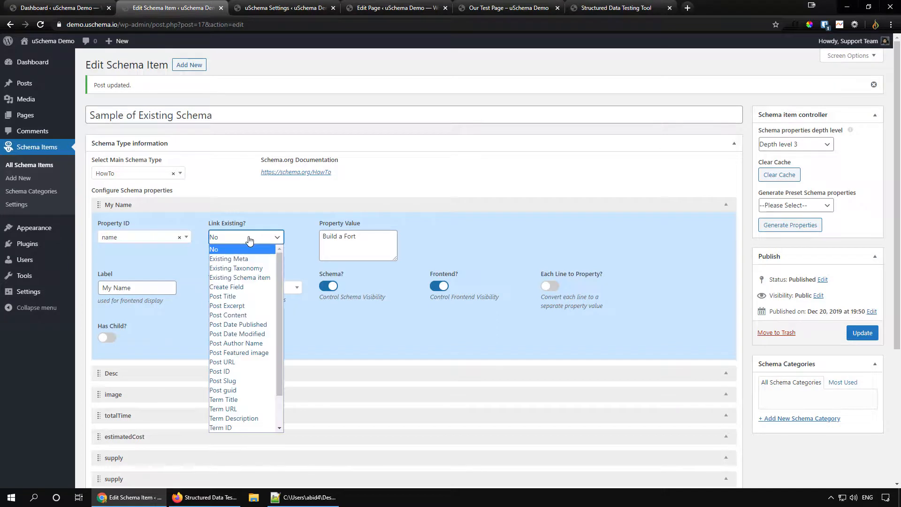
left_click(289, 236)
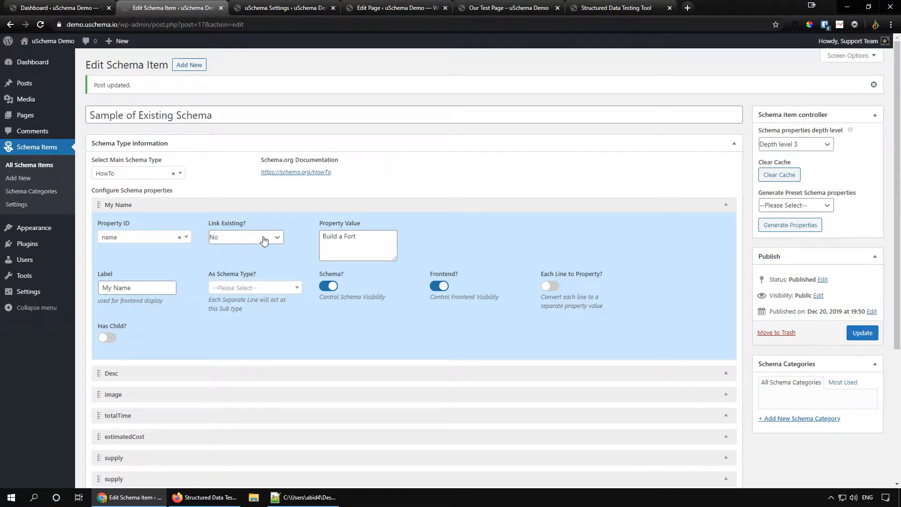